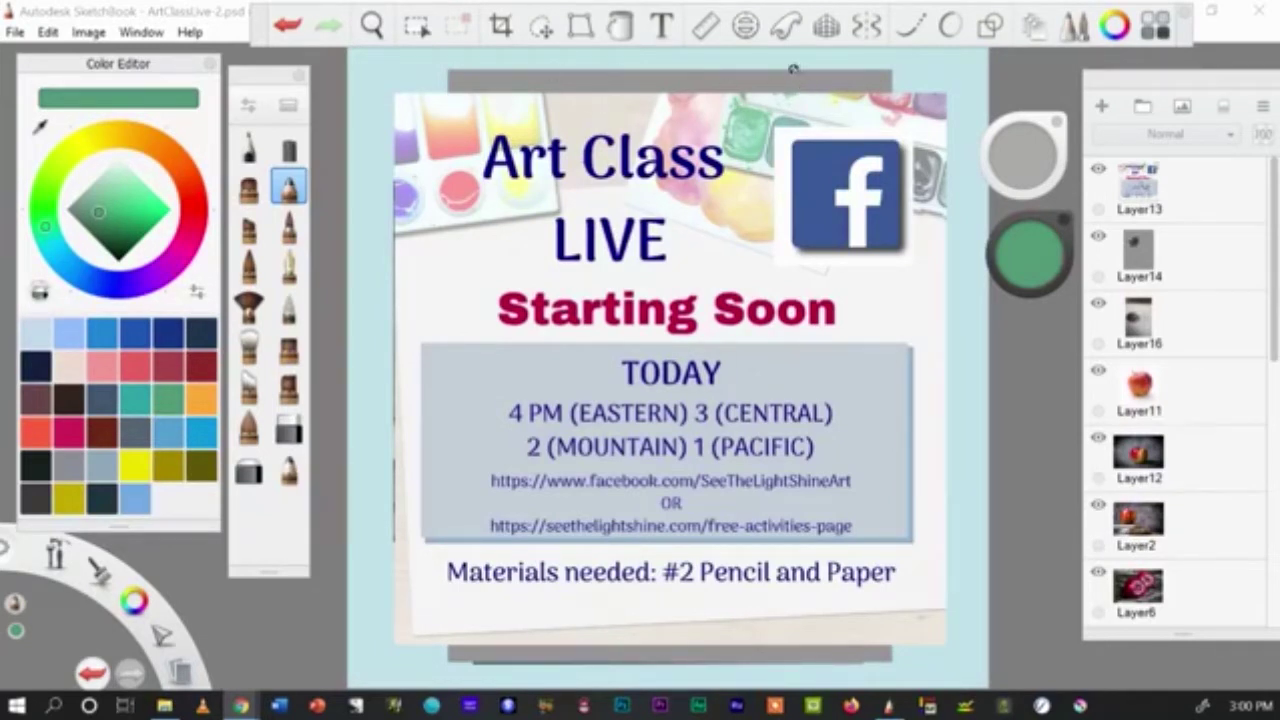
# Step: Hide the Art Class poster on Layer13 and make Layer14 the working layer
pyautogui.click(1099, 171)
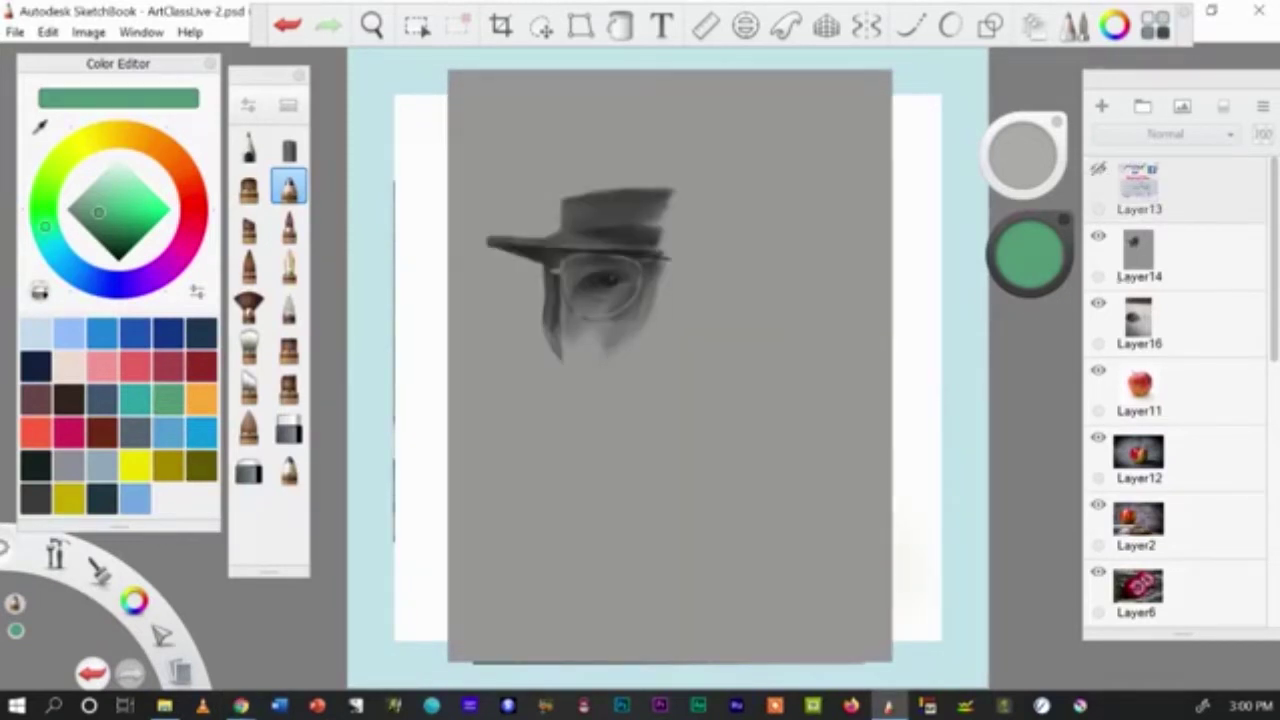
pyautogui.click(1202, 251)
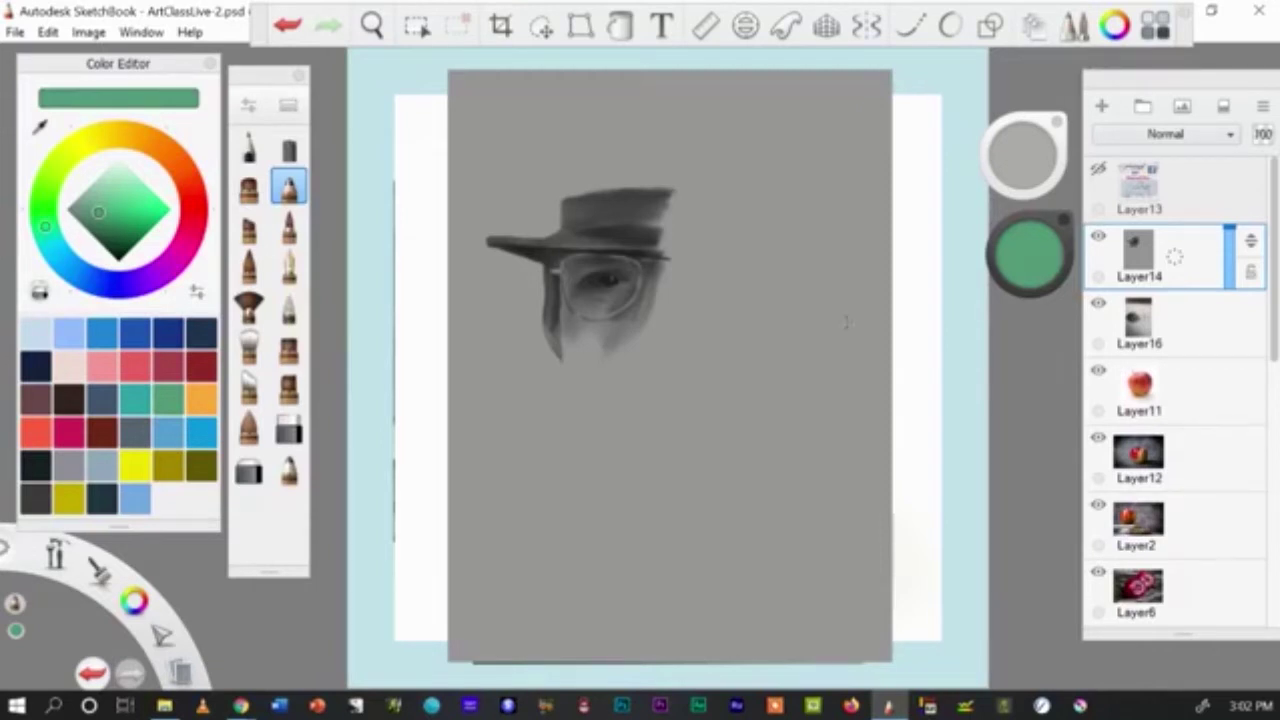
# Step: Hide Layer14's grey face sketch to reveal the brass compass photo and drawing
pyautogui.click(1099, 239)
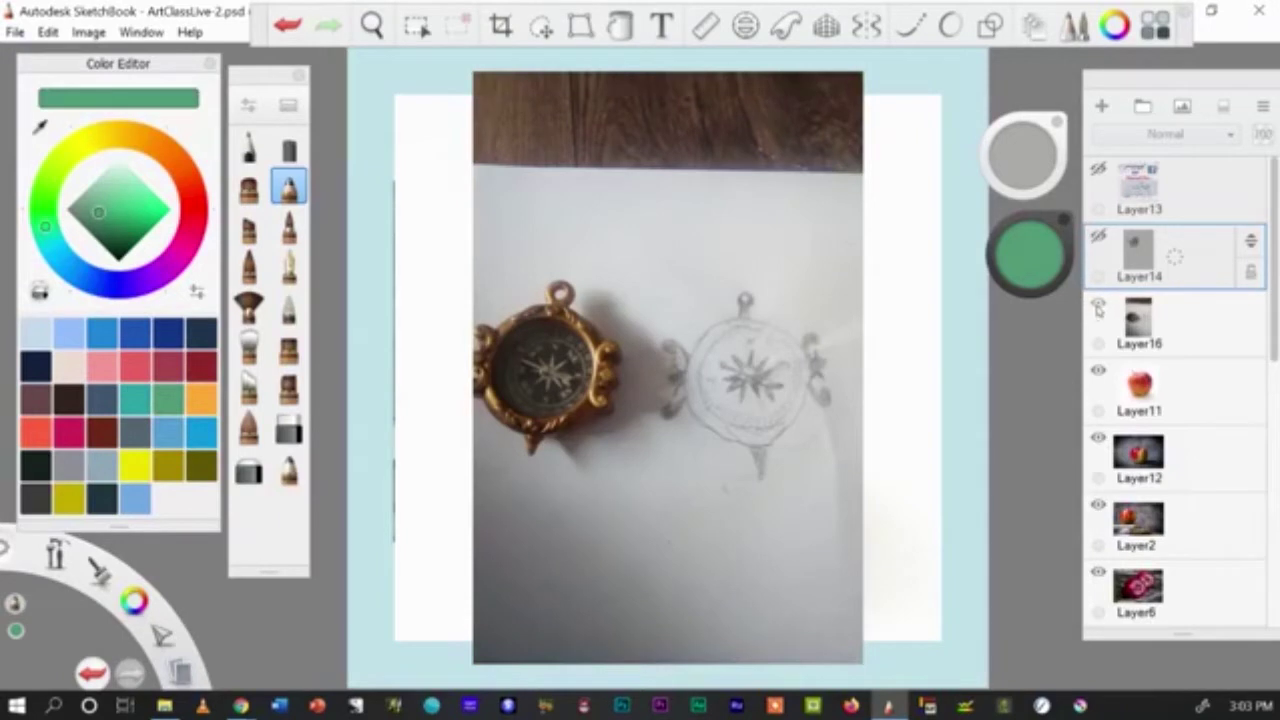
# Step: Hide Layer16's compass photo so the red apple on white shows
pyautogui.click(1097, 304)
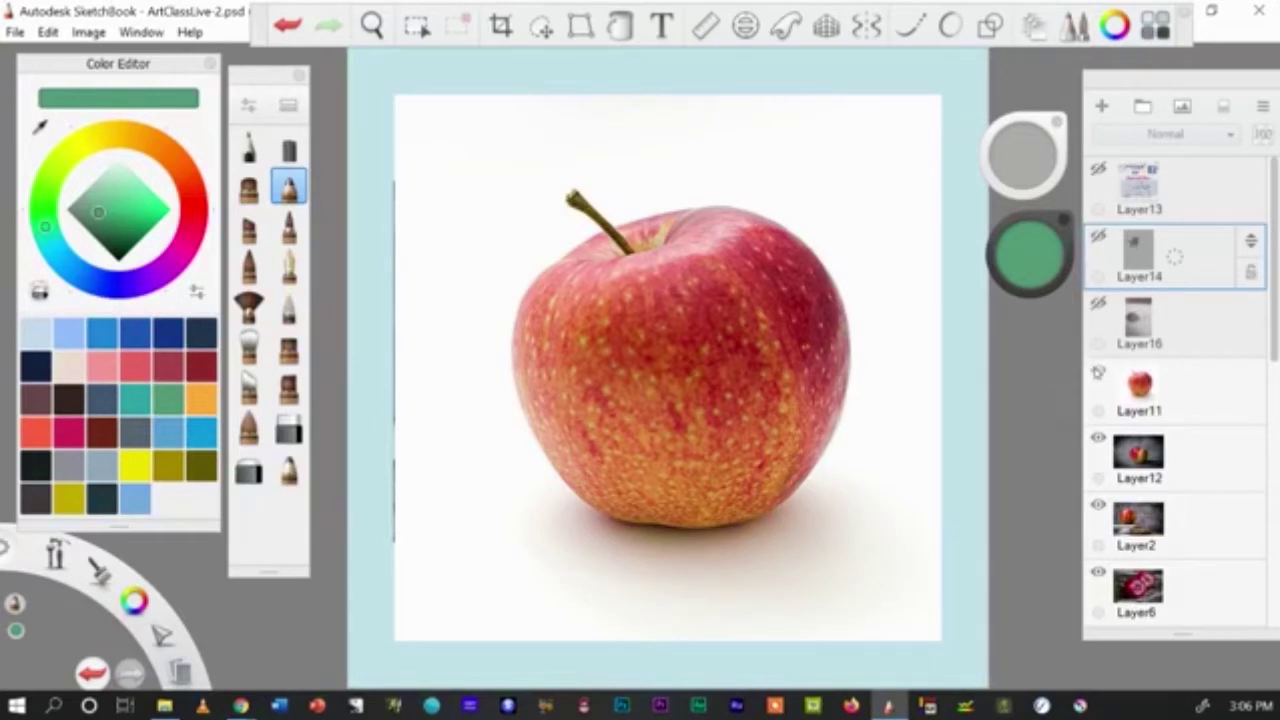
# Step: Hide the white-background apple layer, revealing the apple on a textured grey backdrop
pyautogui.click(1098, 373)
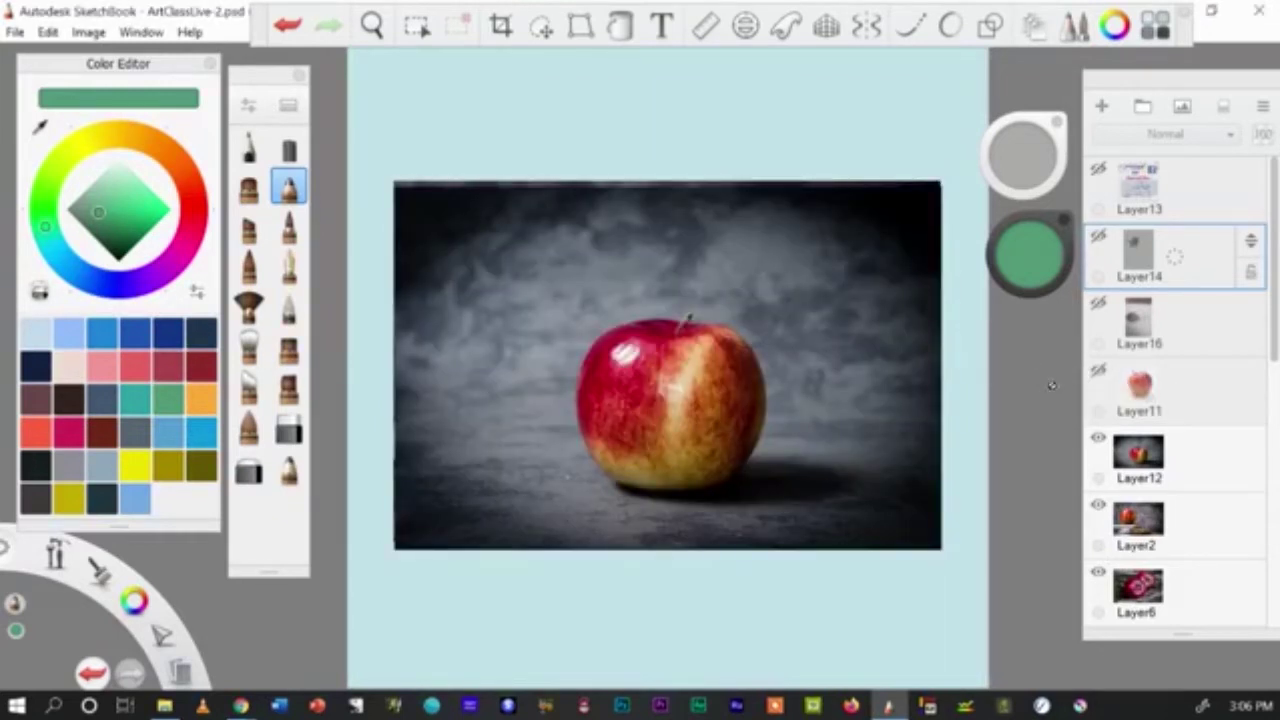
pyautogui.scroll(-1, 1052, 385)
pyautogui.scroll(1, 1052, 385)
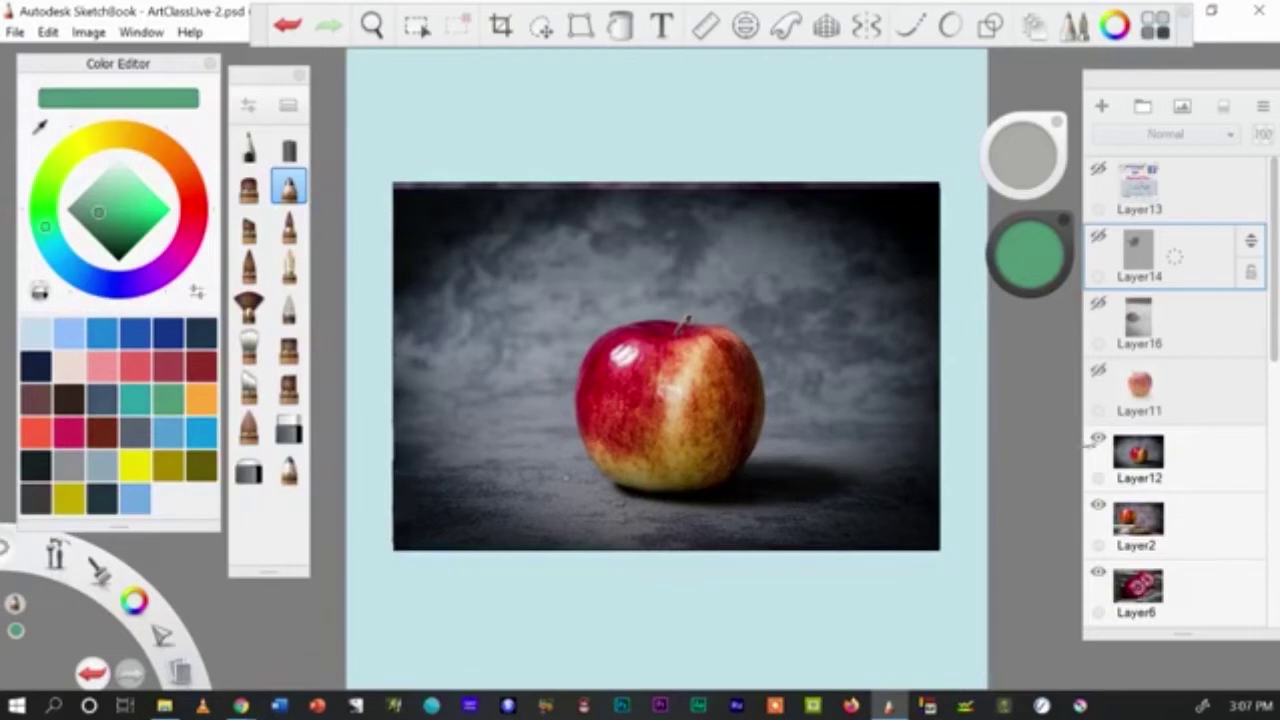
# Step: Hide Layer12's grey-backdrop apple and make Layer2, the apple-on-books photo, active
pyautogui.click(1098, 442)
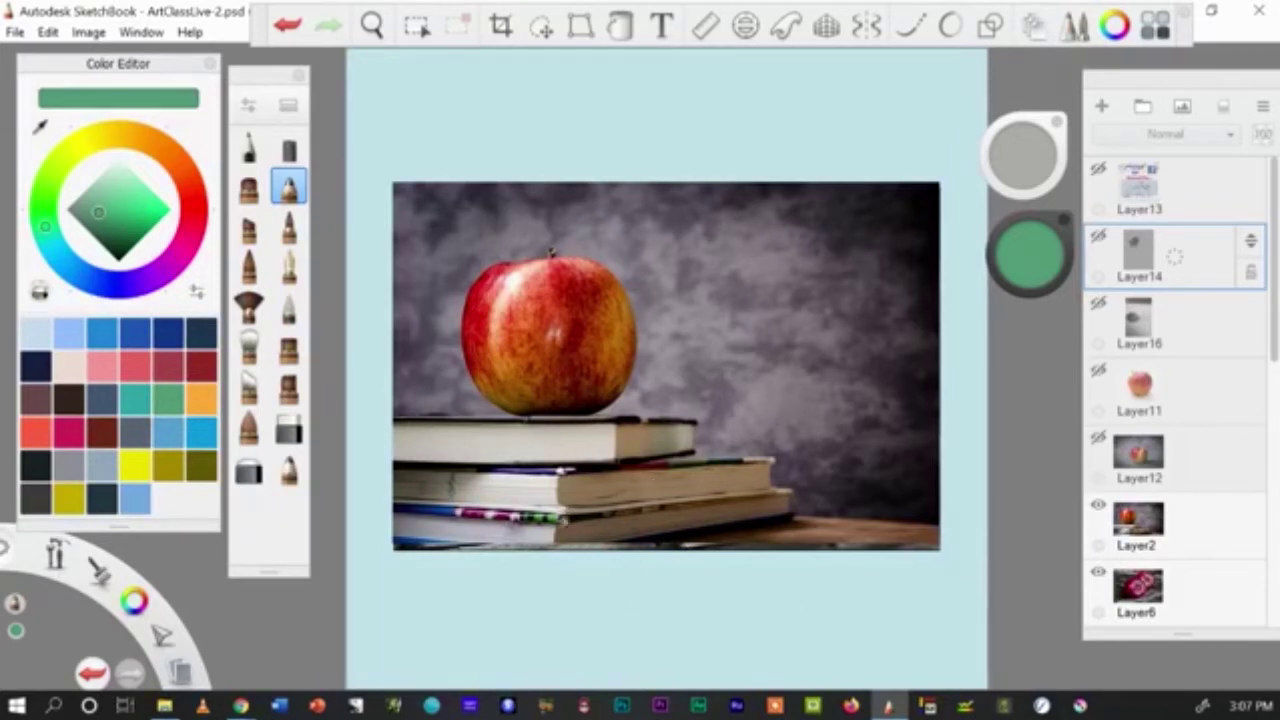
pyautogui.click(1176, 524)
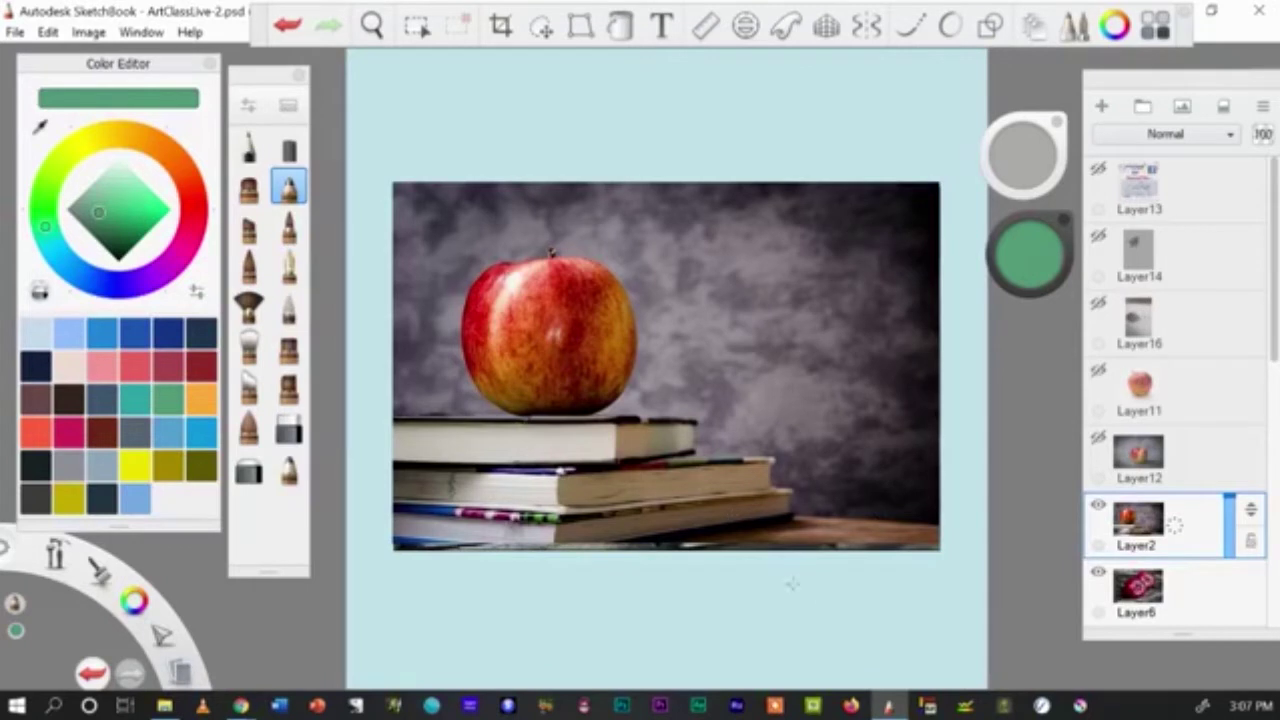
# Step: Hide Layer2's apple-on-books image and make Layer6 the active layer
pyautogui.click(1098, 507)
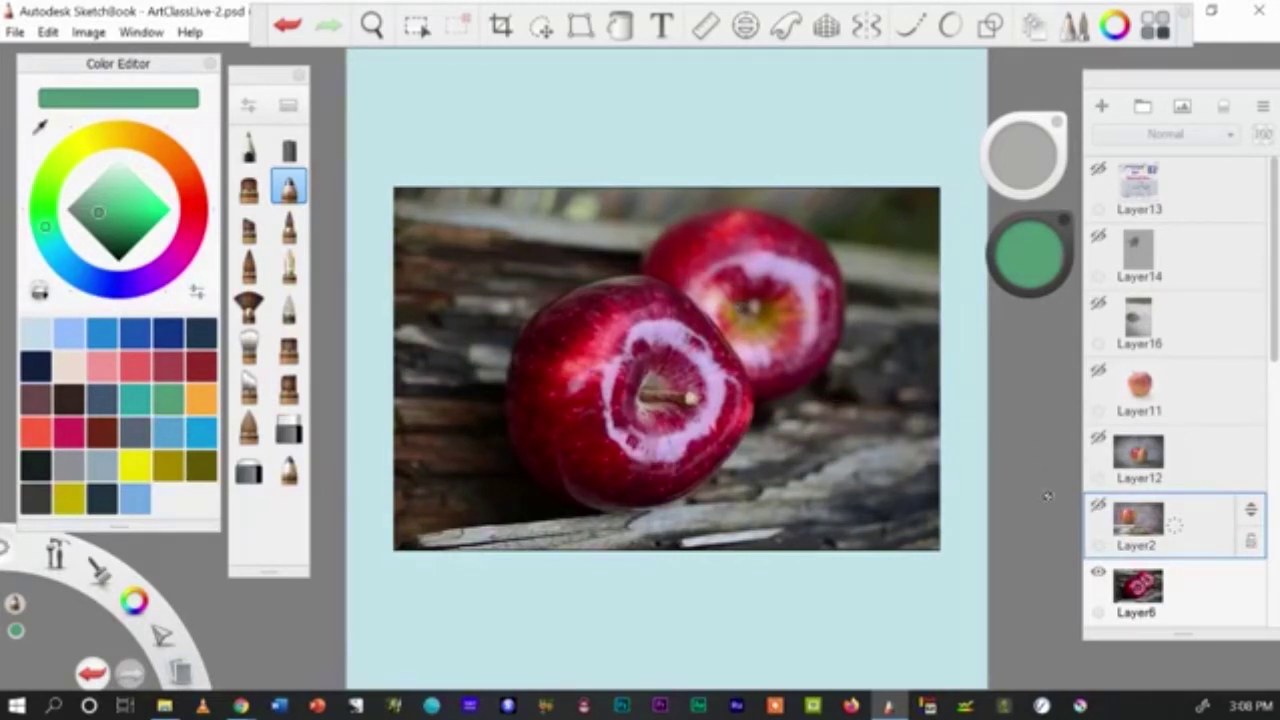
pyautogui.click(1219, 592)
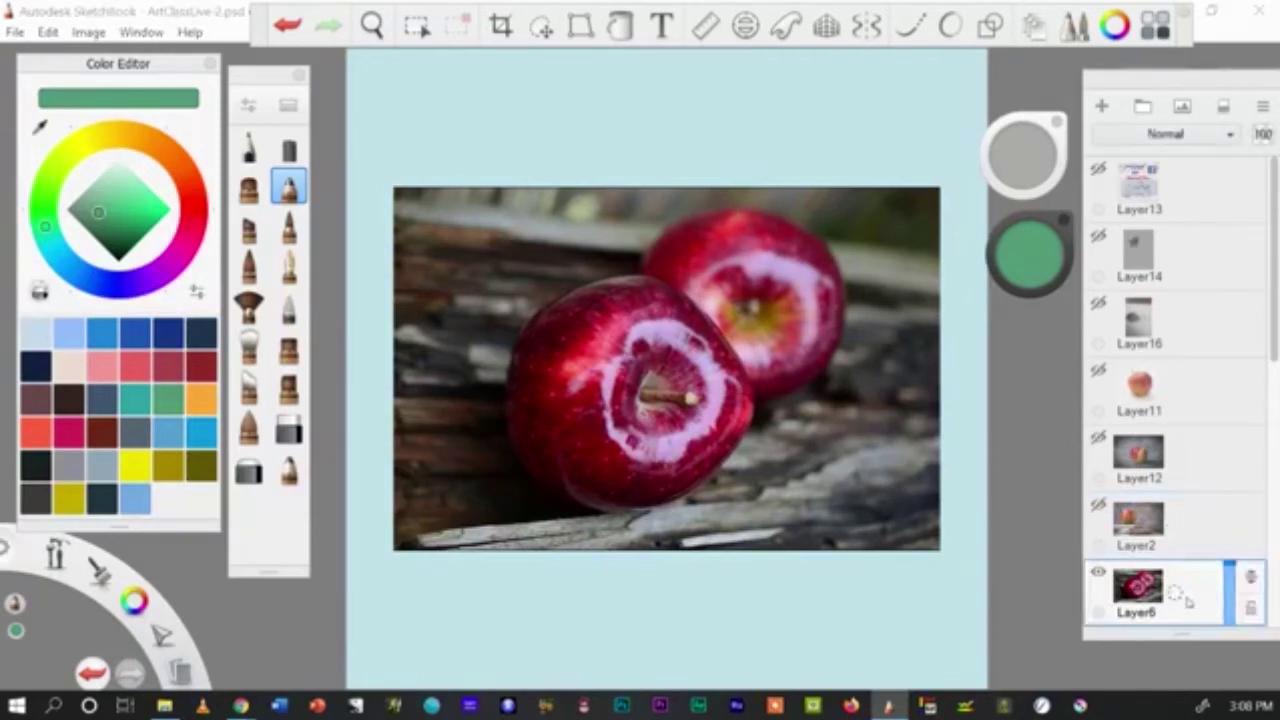
pyautogui.scroll(-3, 1200, 595)
pyautogui.scroll(-1, 1191, 596)
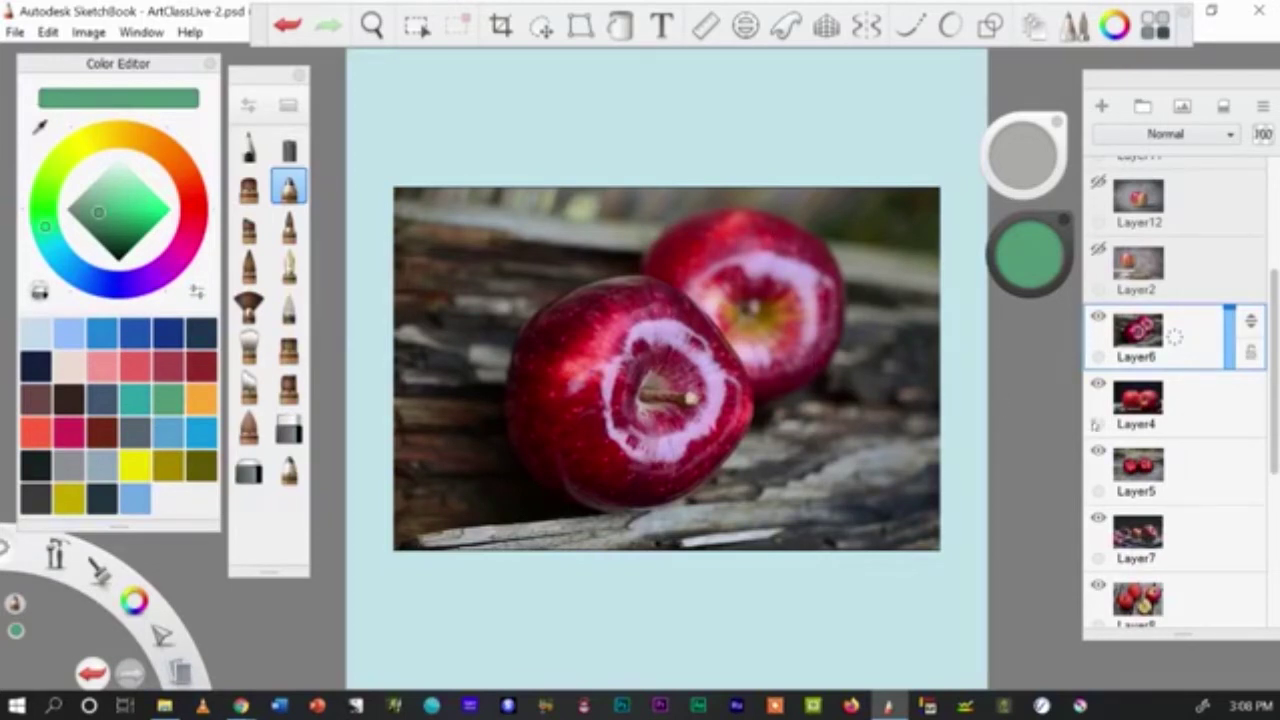
# Step: Hide Layer6 to reveal the apples on patterned cloth, and select Layer4
pyautogui.click(1099, 321)
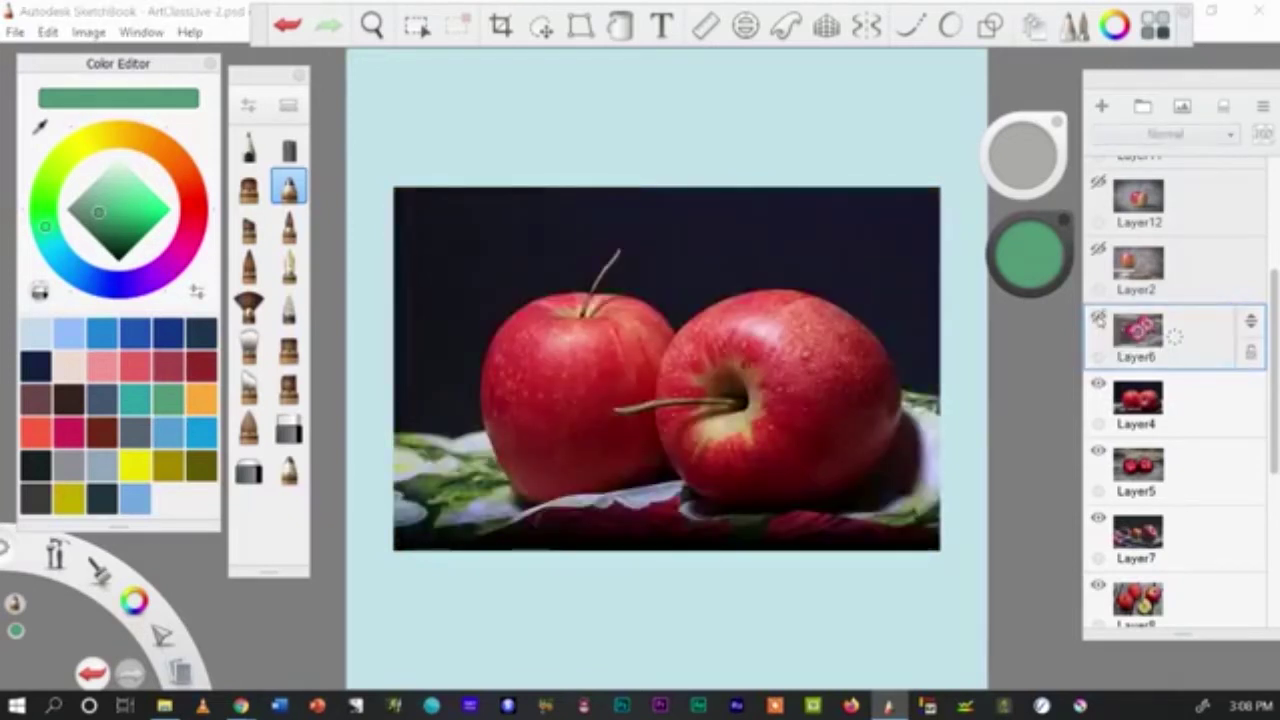
pyautogui.click(1192, 403)
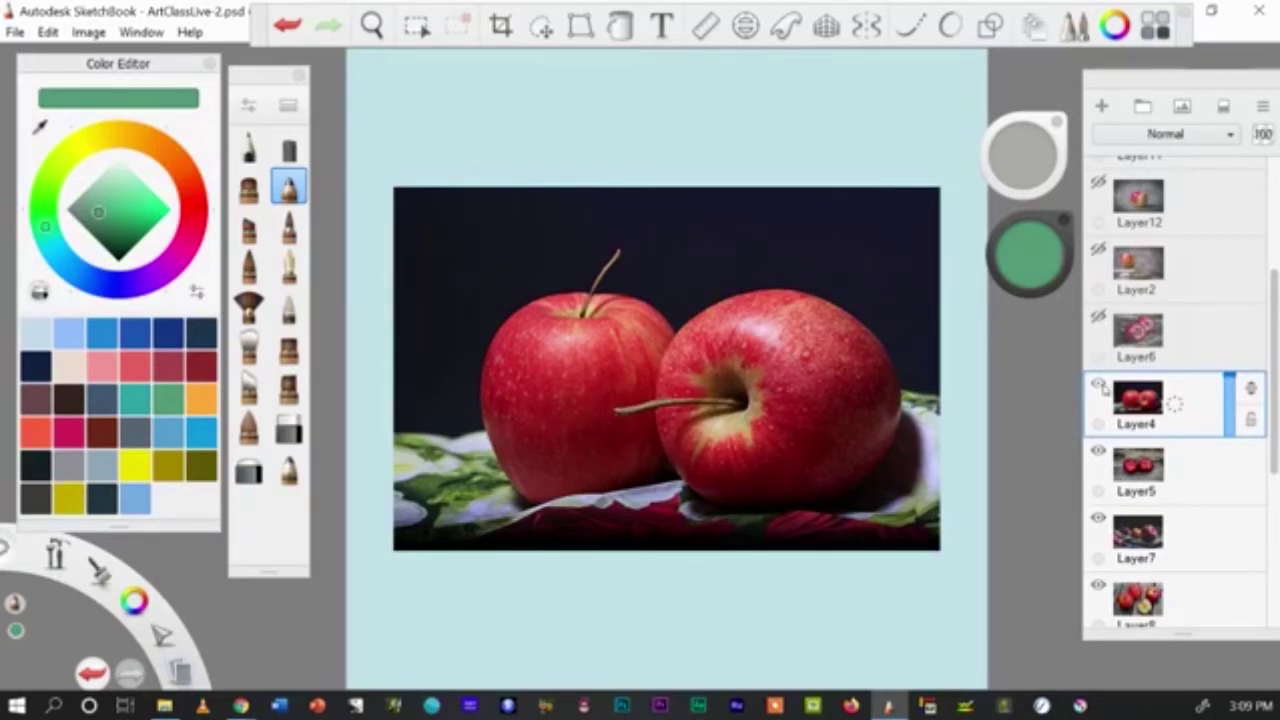
# Step: Hide Layer4's apples on a dark backdrop and make Layer5 active
pyautogui.click(1099, 388)
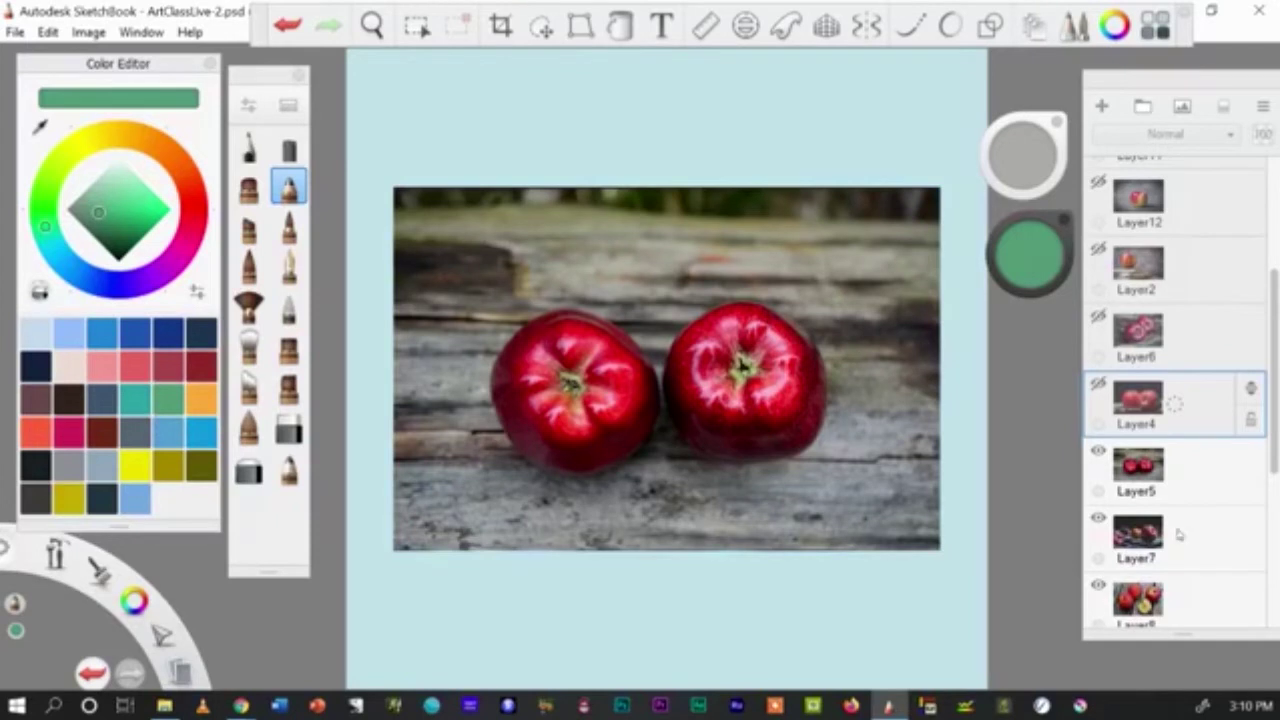
pyautogui.click(1193, 478)
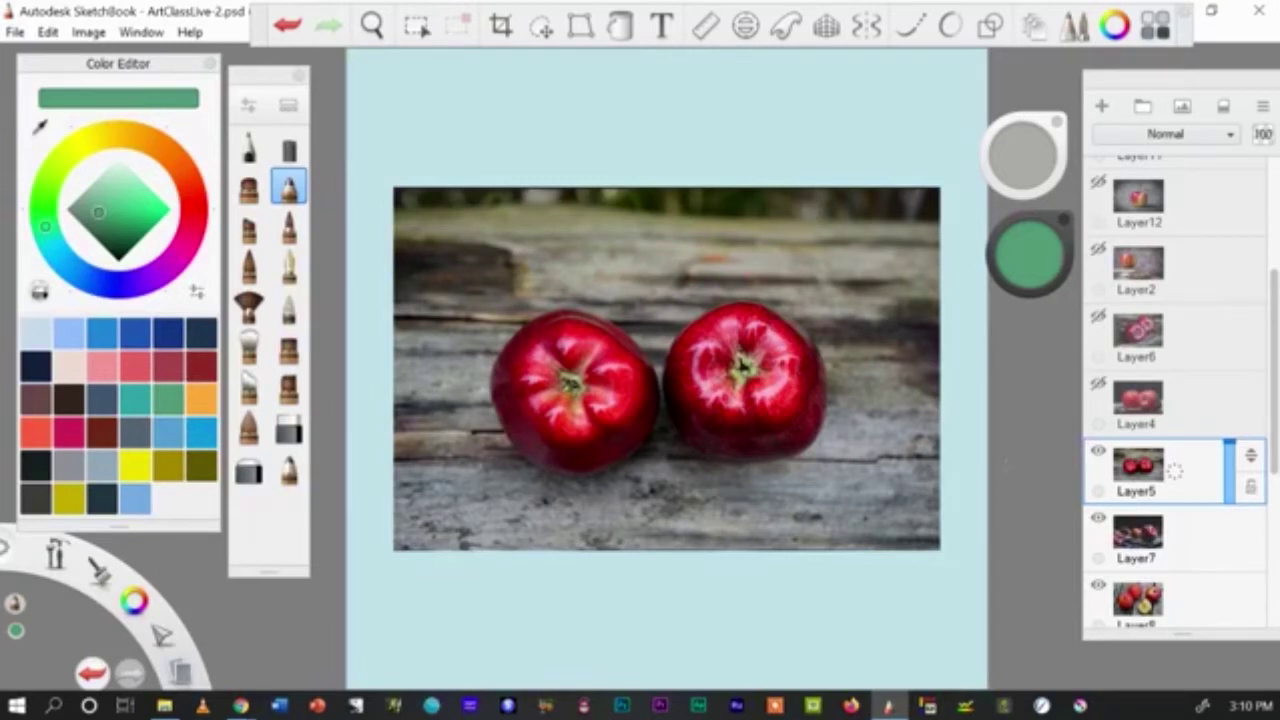
# Step: Hide Layer5's two apples on wood and make Layer7 the active layer
pyautogui.click(1098, 456)
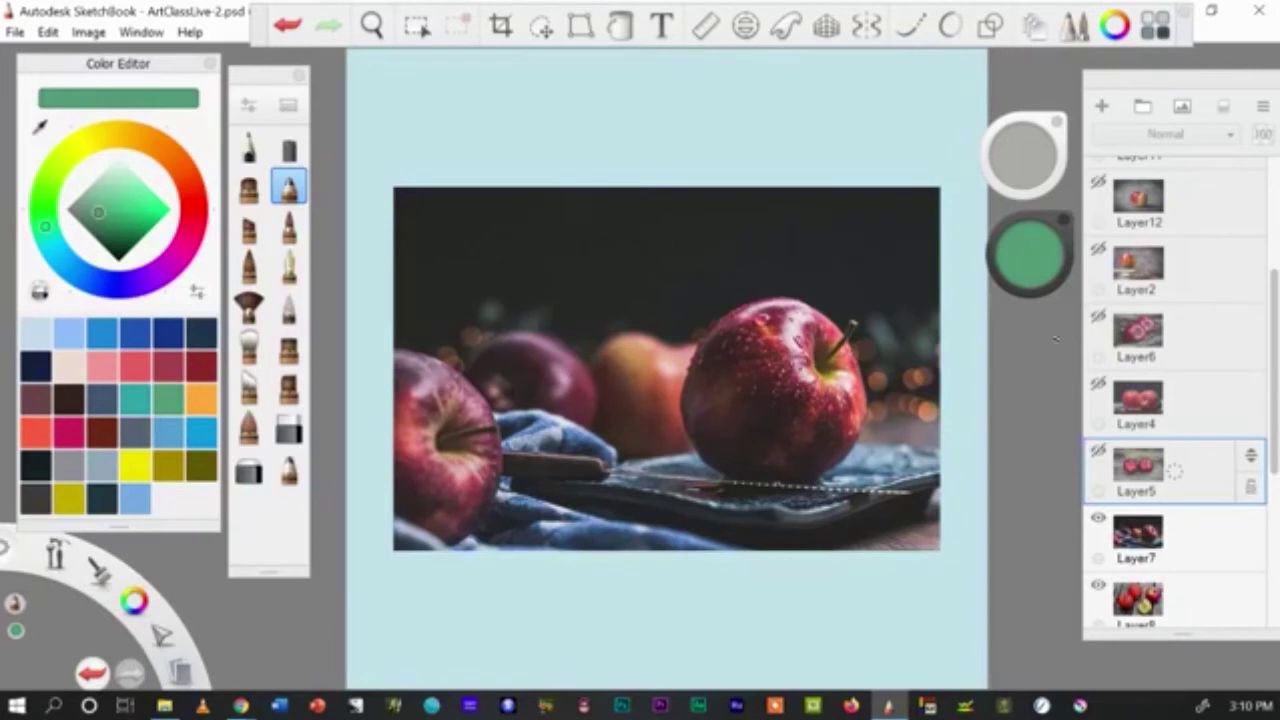
pyautogui.click(1210, 532)
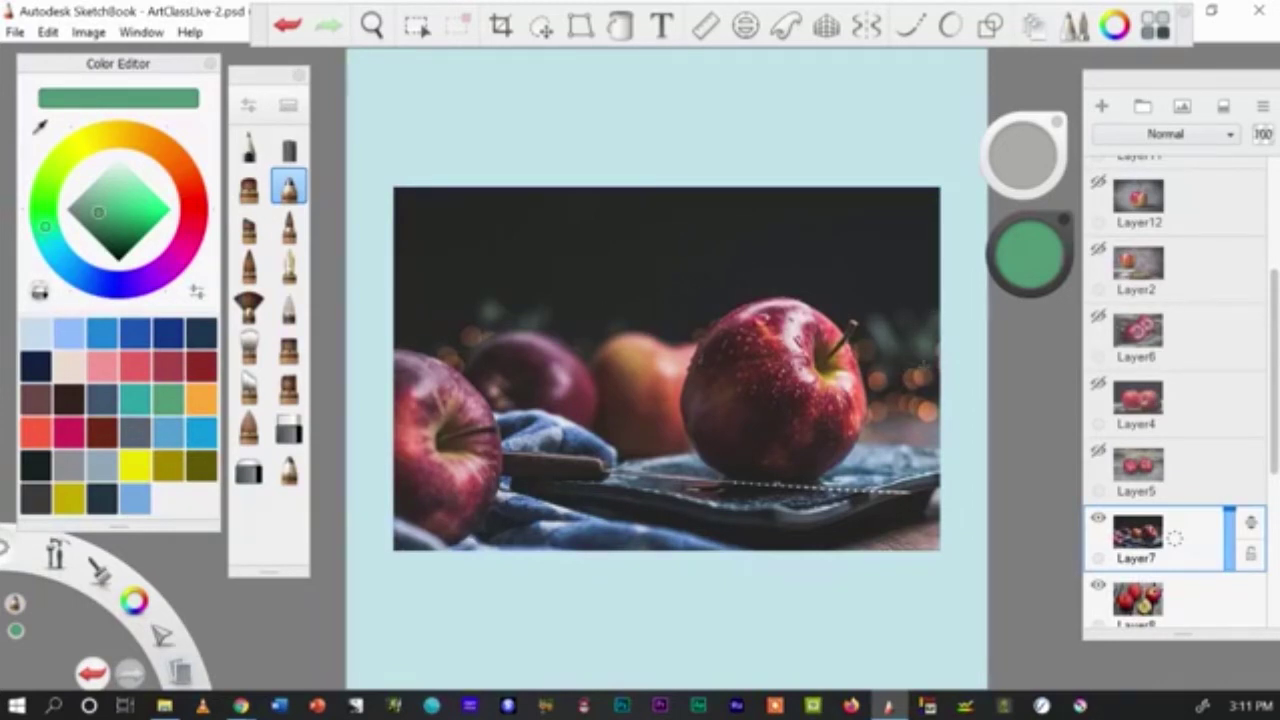
# Step: Hide Layer7's dark apple photo and make Layer8, the apples-on-boards photo, active
pyautogui.click(1099, 521)
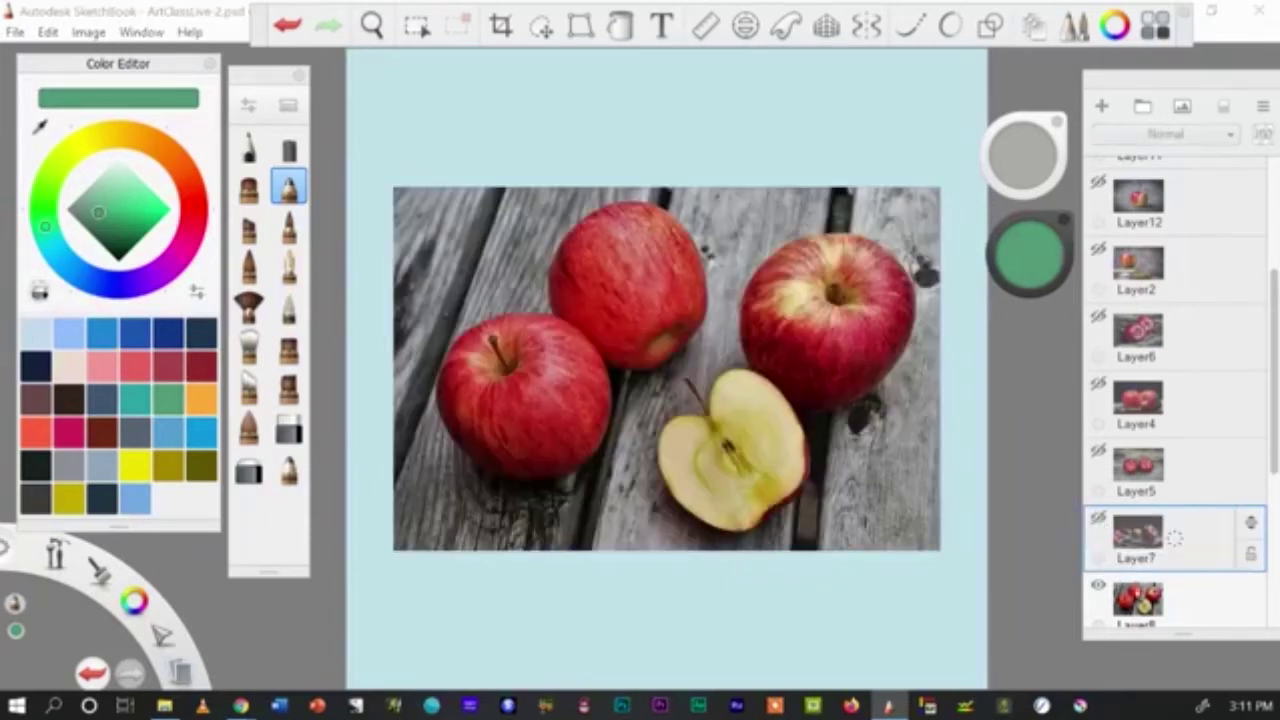
pyautogui.scroll(-1, 1180, 565)
pyautogui.click(1180, 566)
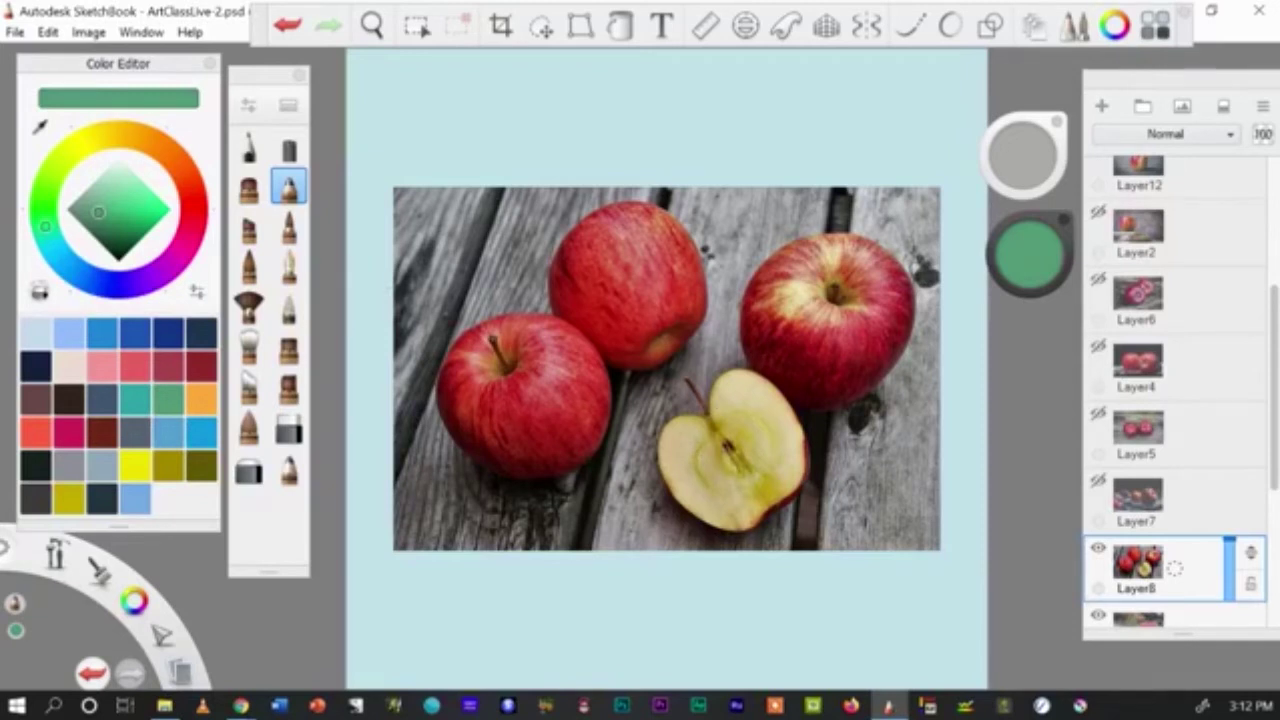
pyautogui.scroll(-2, 1220, 468)
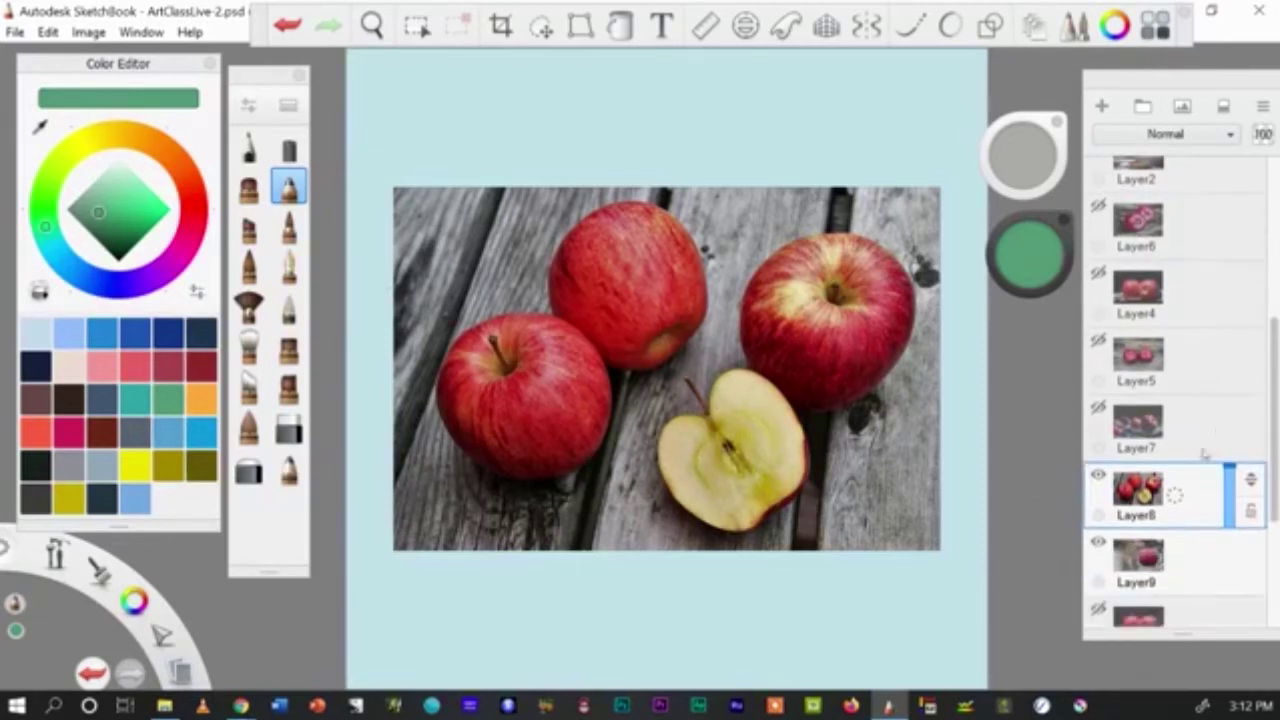
# Step: Hide Layer8 to reveal the raindrop-covered apple photo, make Layer9 active and review the layer list
pyautogui.click(1097, 477)
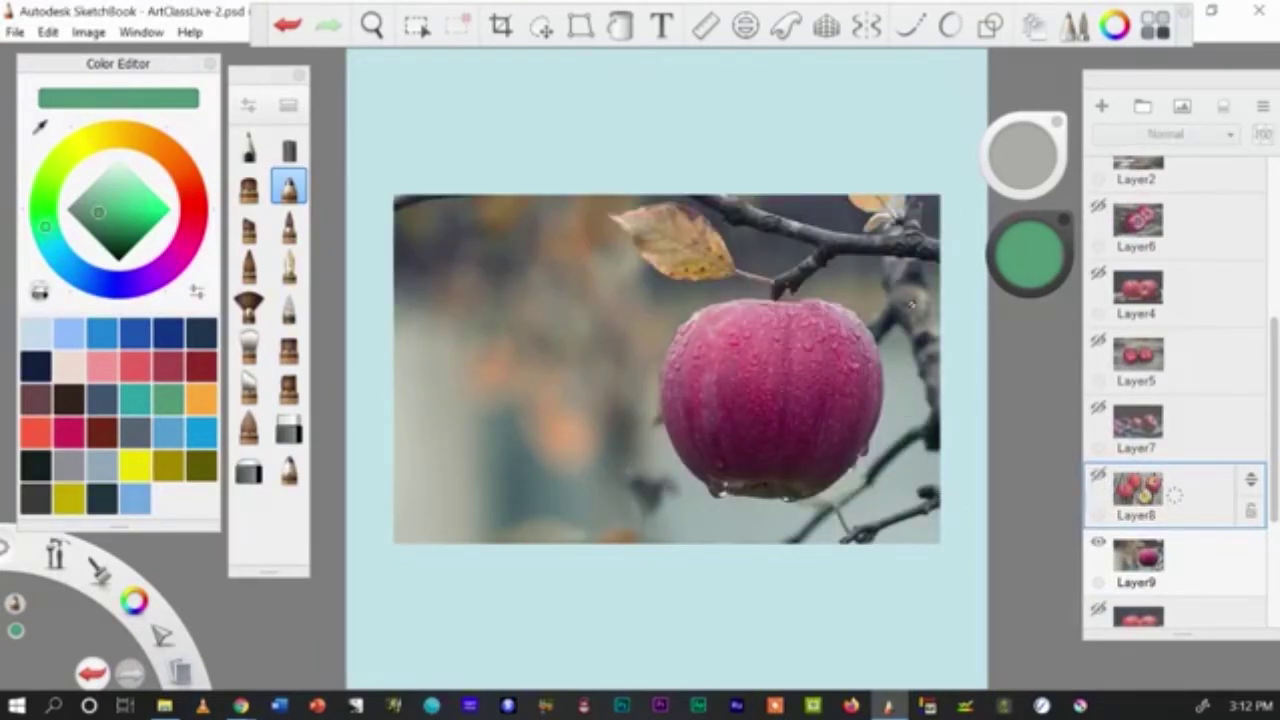
pyautogui.click(1210, 556)
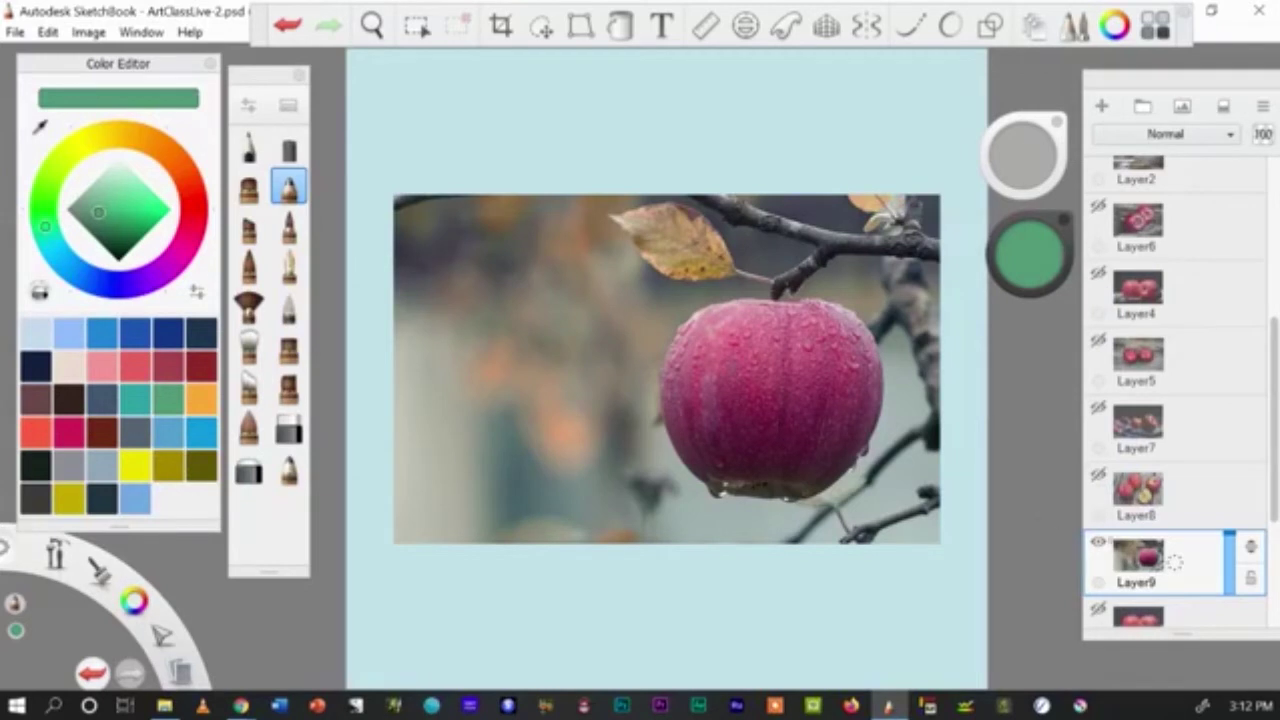
pyautogui.scroll(-1, 1175, 563)
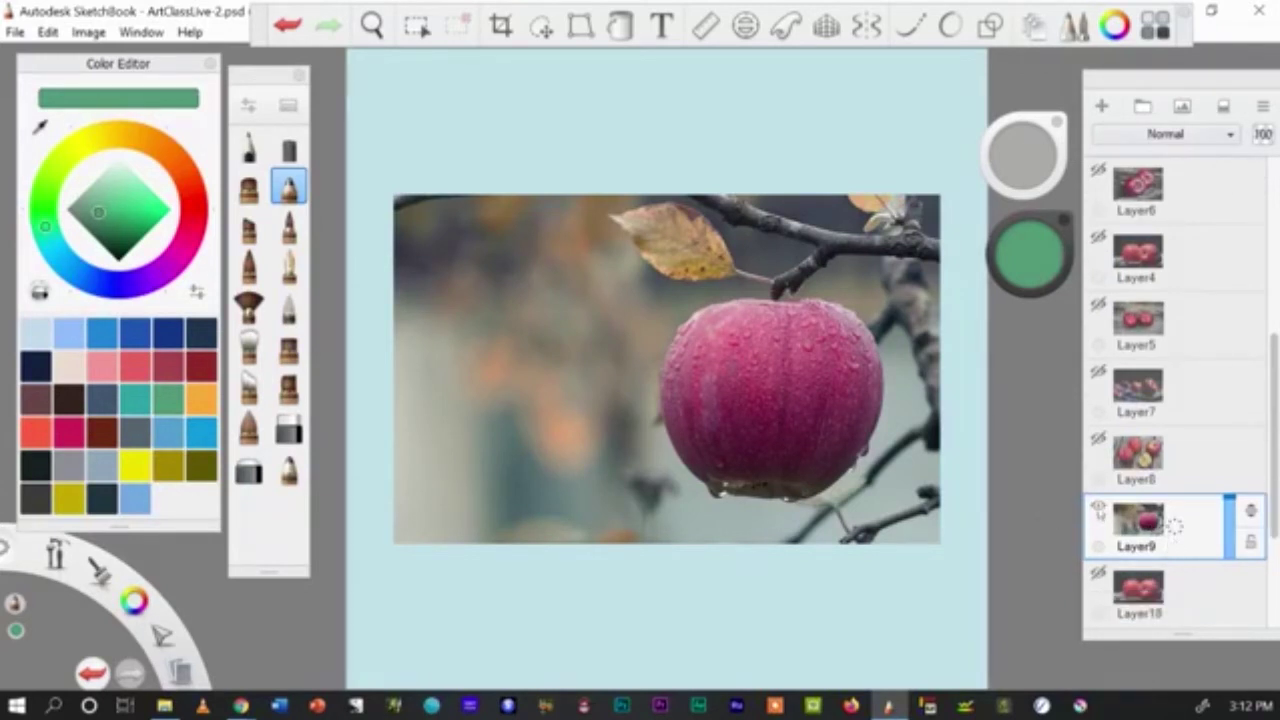
# Step: Hide the apple photo on Layer9 and scroll through the layer list
pyautogui.click(1098, 510)
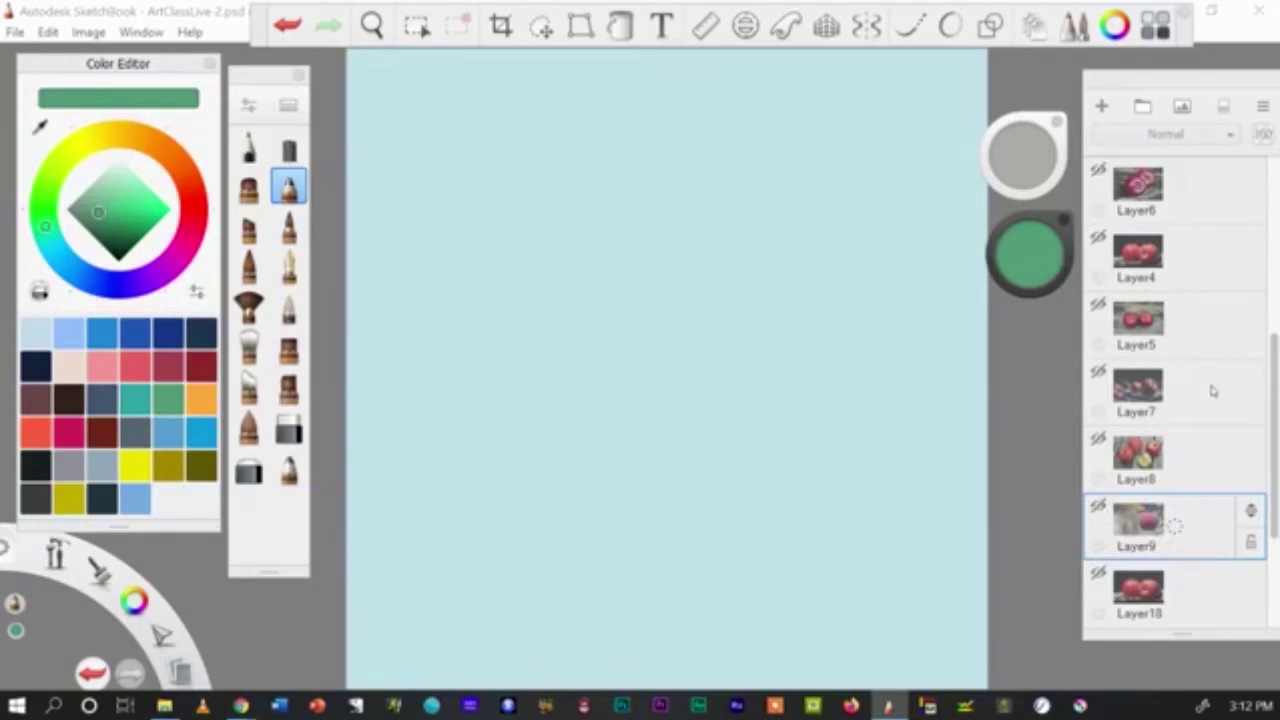
pyautogui.scroll(-1, 1212, 386)
pyautogui.scroll(1, 1212, 386)
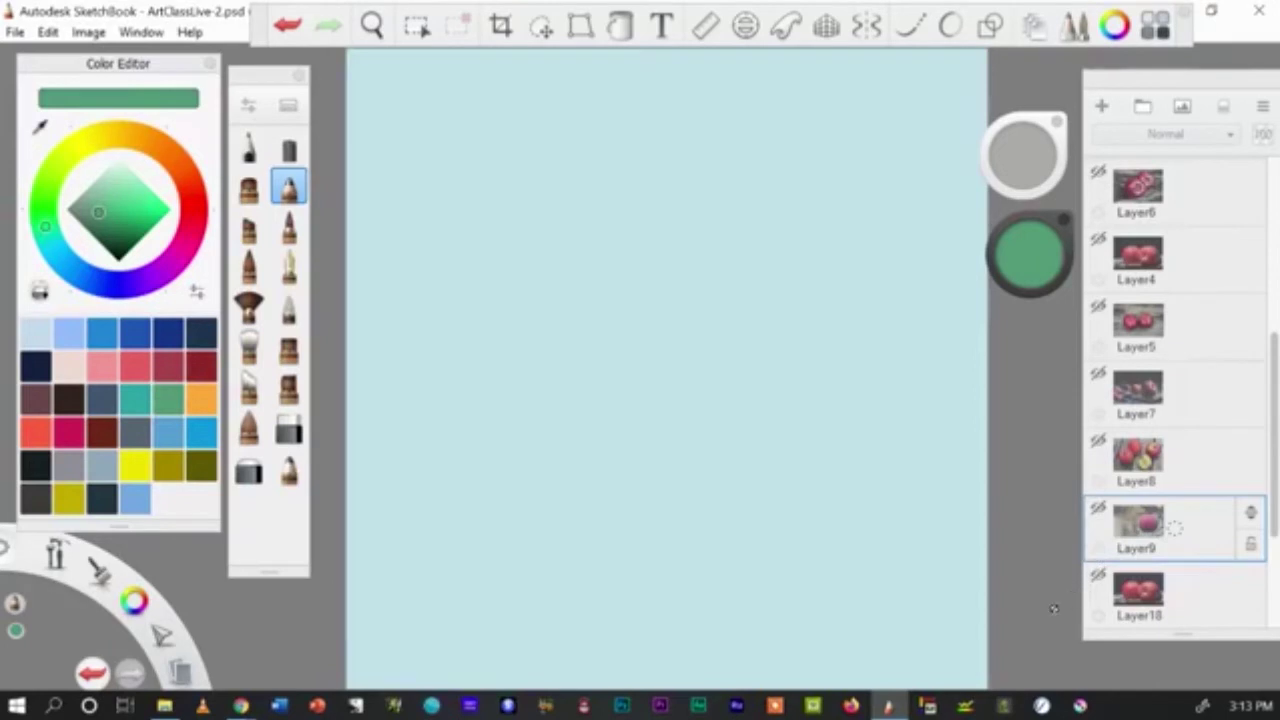
pyautogui.scroll(-3, 1130, 588)
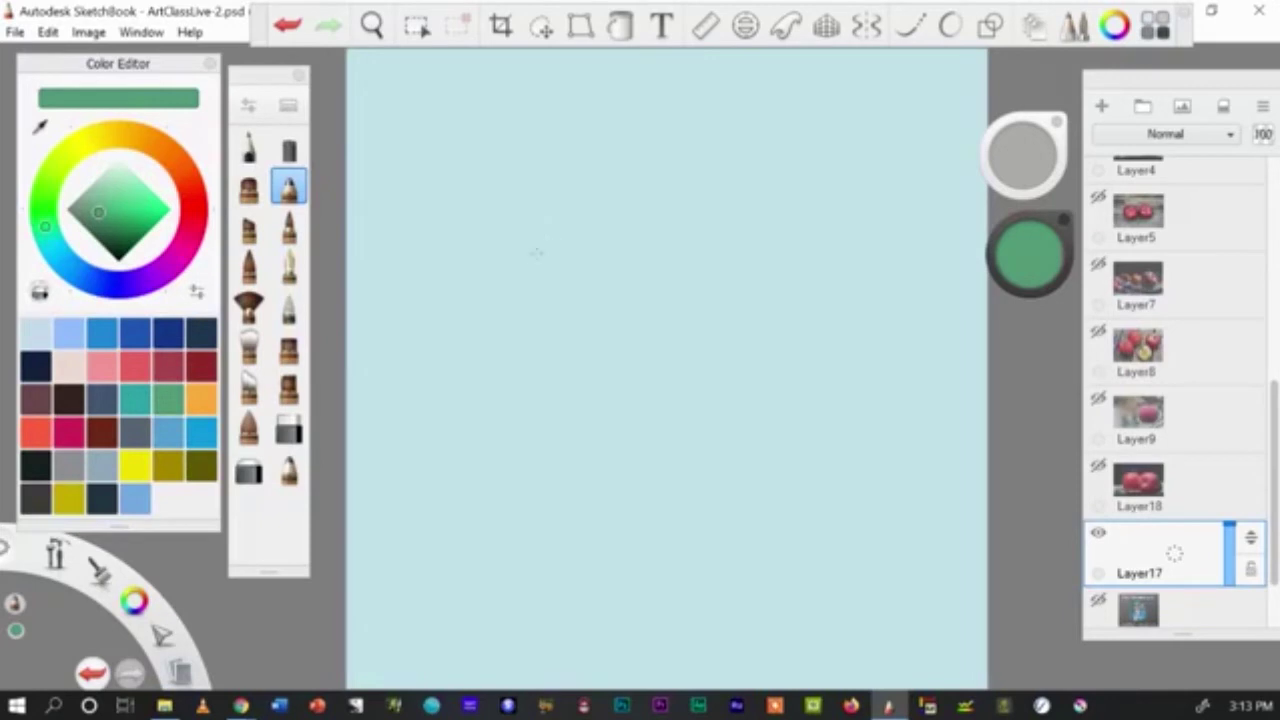
# Step: Begin handwriting 'Pixa' in green on the empty canvas
pyautogui.moveTo(535, 238)
pyautogui.mouseDown()
pyautogui.moveTo(541, 302)
pyautogui.moveTo(517, 234)
pyautogui.moveTo(573, 270)
pyautogui.mouseUp()
pyautogui.moveTo(580, 222)
pyautogui.mouseDown()
pyautogui.moveTo(604, 266)
pyautogui.moveTo(584, 266)
pyautogui.mouseUp()
pyautogui.moveTo(634, 224); pyautogui.dragTo(644, 258)
# Step: Finish handwriting 'Pixabay.com' in green
pyautogui.moveTo(640, 158); pyautogui.dragTo(660, 252)
pyautogui.moveTo(702, 194)
pyautogui.mouseDown()
pyautogui.moveTo(688, 212)
pyautogui.moveTo(712, 234)
pyautogui.mouseUp()
pyautogui.moveTo(720, 186)
pyautogui.mouseDown()
pyautogui.moveTo(720, 232)
pyautogui.moveTo(748, 236)
pyautogui.mouseUp()
pyautogui.moveTo(758, 172); pyautogui.dragTo(764, 288)
pyautogui.click(768, 208)
pyautogui.moveTo(826, 158)
pyautogui.mouseDown()
pyautogui.moveTo(808, 160)
pyautogui.moveTo(812, 204)
pyautogui.mouseUp()
pyautogui.moveTo(852, 148)
pyautogui.mouseDown()
pyautogui.moveTo(840, 158)
pyautogui.moveTo(846, 190)
pyautogui.mouseUp()
pyautogui.moveTo(864, 140)
pyautogui.mouseDown()
pyautogui.moveTo(870, 178)
pyautogui.moveTo(918, 176)
pyautogui.mouseUp()
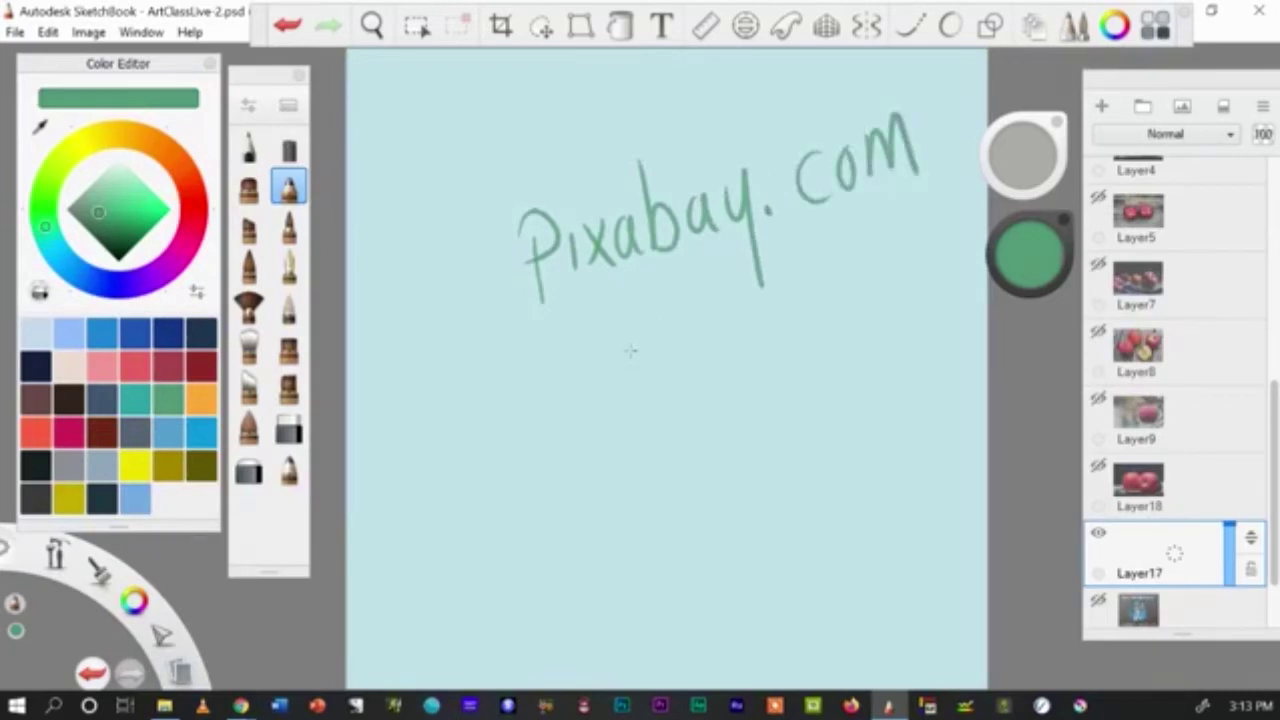
# Step: Handwrite 'Apples' below Pixabay.com and underline it
pyautogui.moveTo(624, 392)
pyautogui.mouseDown()
pyautogui.moveTo(638, 330)
pyautogui.moveTo(662, 386)
pyautogui.mouseUp()
pyautogui.moveTo(624, 362)
pyautogui.mouseDown()
pyautogui.moveTo(648, 356)
pyautogui.moveTo(662, 400)
pyautogui.mouseUp()
pyautogui.moveTo(652, 340)
pyautogui.mouseDown()
pyautogui.moveTo(678, 348)
pyautogui.moveTo(690, 398)
pyautogui.mouseUp()
pyautogui.moveTo(680, 336)
pyautogui.mouseDown()
pyautogui.moveTo(693, 380)
pyautogui.moveTo(702, 344)
pyautogui.mouseUp()
pyautogui.moveTo(702, 258)
pyautogui.mouseDown()
pyautogui.moveTo(700, 326)
pyautogui.moveTo(742, 278)
pyautogui.moveTo(750, 320)
pyautogui.mouseUp()
pyautogui.moveTo(640, 412); pyautogui.dragTo(778, 350)
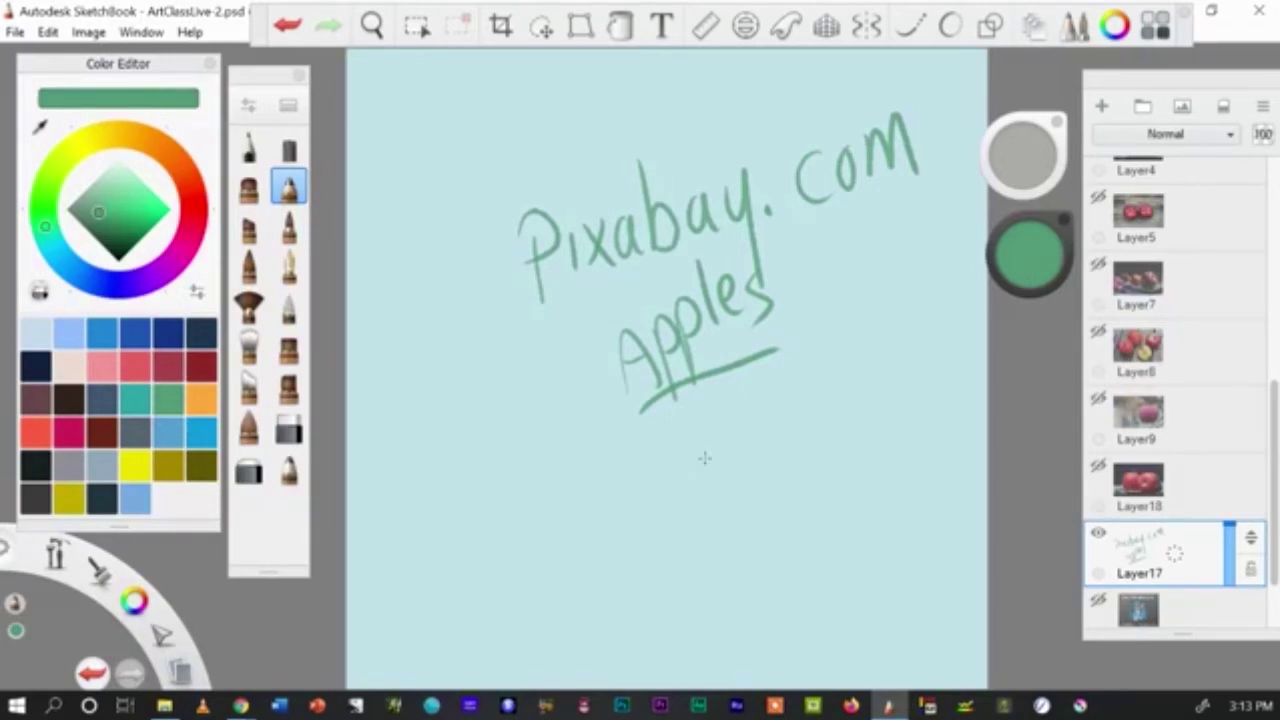
# Step: Switch to the Eraser at size about 78.7 and erase the whole handwritten note
pyautogui.click(288, 430)
pyautogui.moveTo(540, 332)
pyautogui.mouseDown()
pyautogui.moveTo(533, 252)
pyautogui.moveTo(541, 300)
pyautogui.mouseUp()
pyautogui.moveTo(1023, 166); pyautogui.dragTo(1034, 160)
pyautogui.moveTo(573, 236); pyautogui.dragTo(572, 270)
pyautogui.moveTo(655, 375); pyautogui.dragTo(530, 215)
pyautogui.moveTo(690, 380)
pyautogui.mouseDown()
pyautogui.moveTo(625, 235)
pyautogui.moveTo(712, 318)
pyautogui.moveTo(692, 208)
pyautogui.moveTo(905, 140)
pyautogui.moveTo(810, 200)
pyautogui.mouseUp()
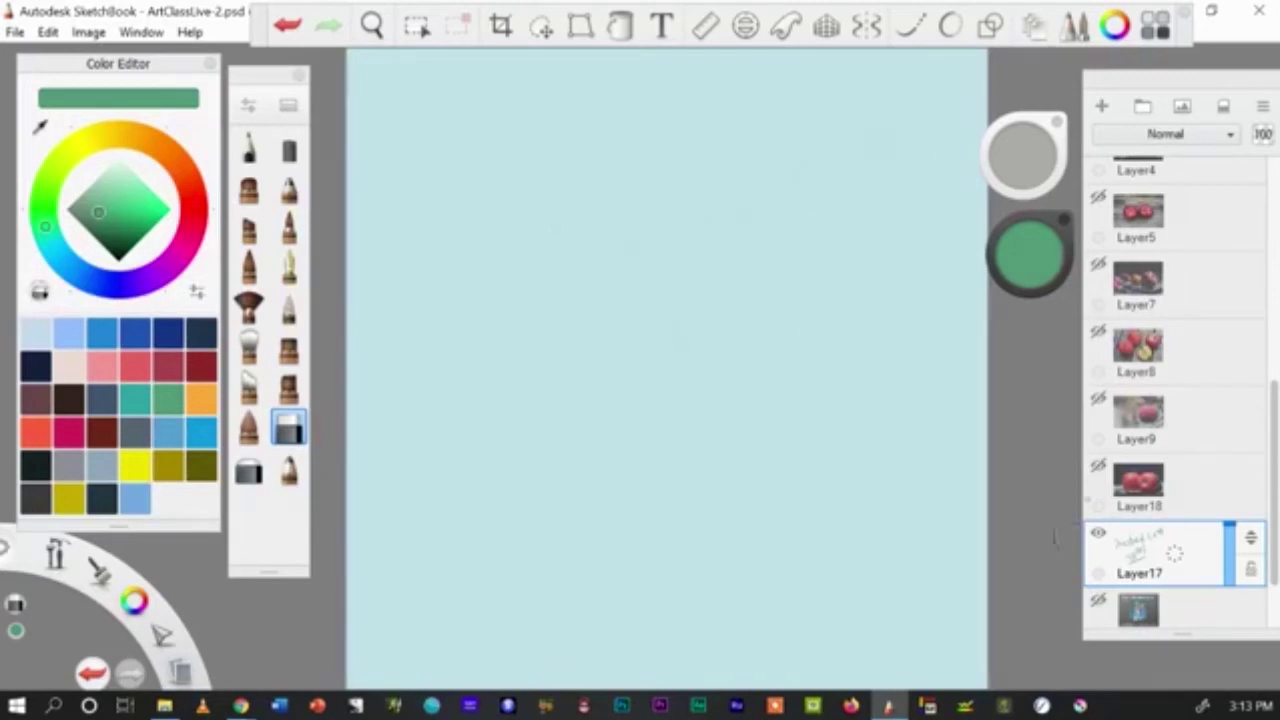
# Step: Show the two-apple reference photo on Layer18 and switch to a black pen
pyautogui.click(1098, 467)
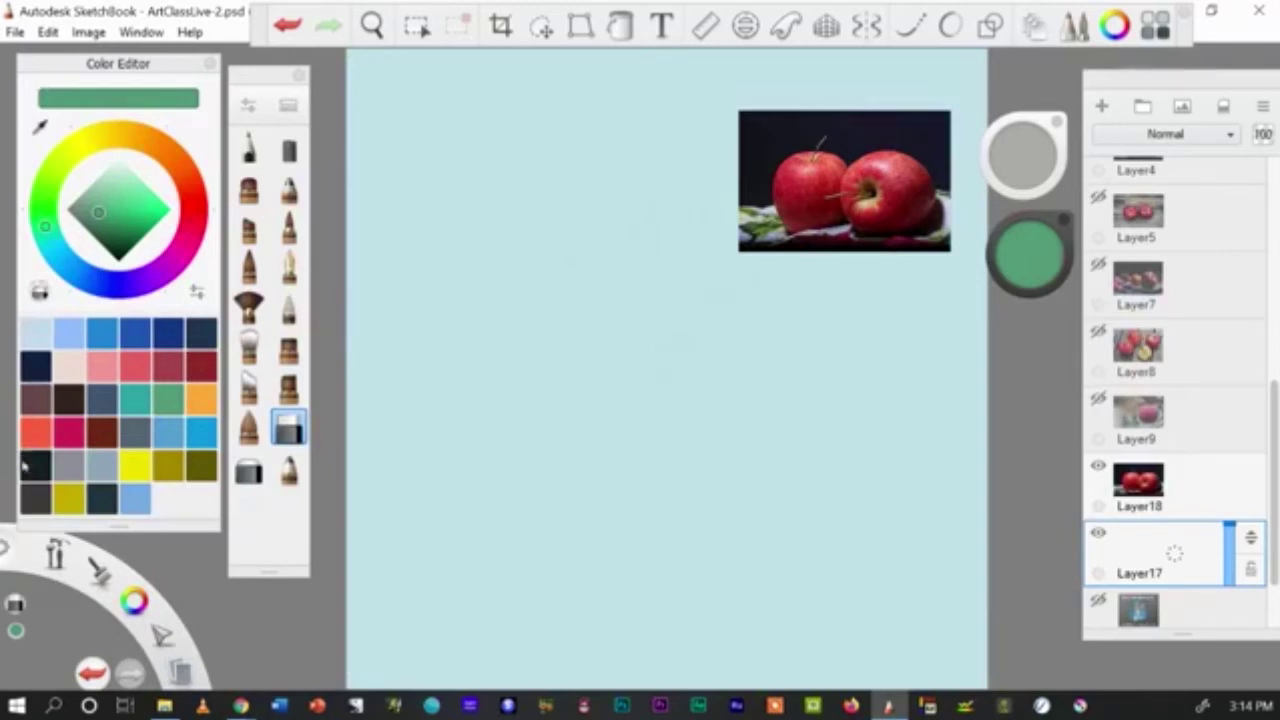
pyautogui.click(29, 468)
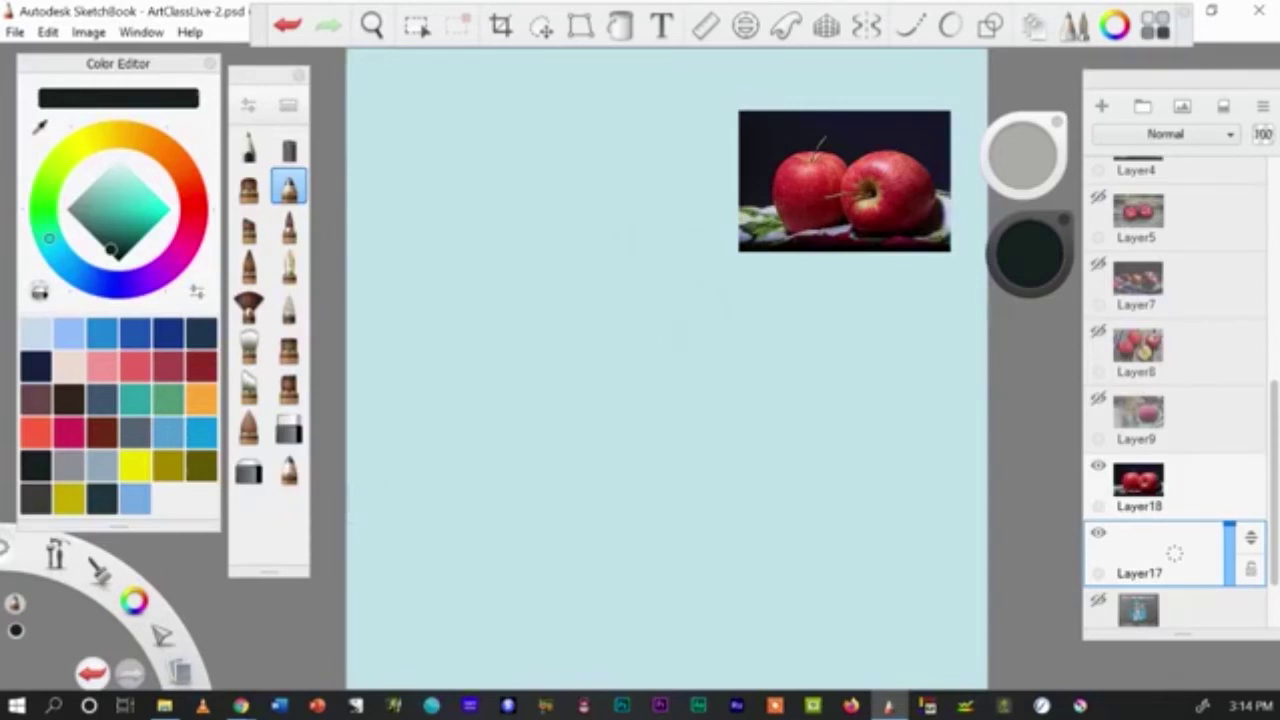
# Step: Draw the table edge line and, at pen size 14.1, the left apple's side and top arc
pyautogui.moveTo(346, 531)
pyautogui.mouseDown()
pyautogui.moveTo(420, 545)
pyautogui.moveTo(522, 516)
pyautogui.mouseUp()
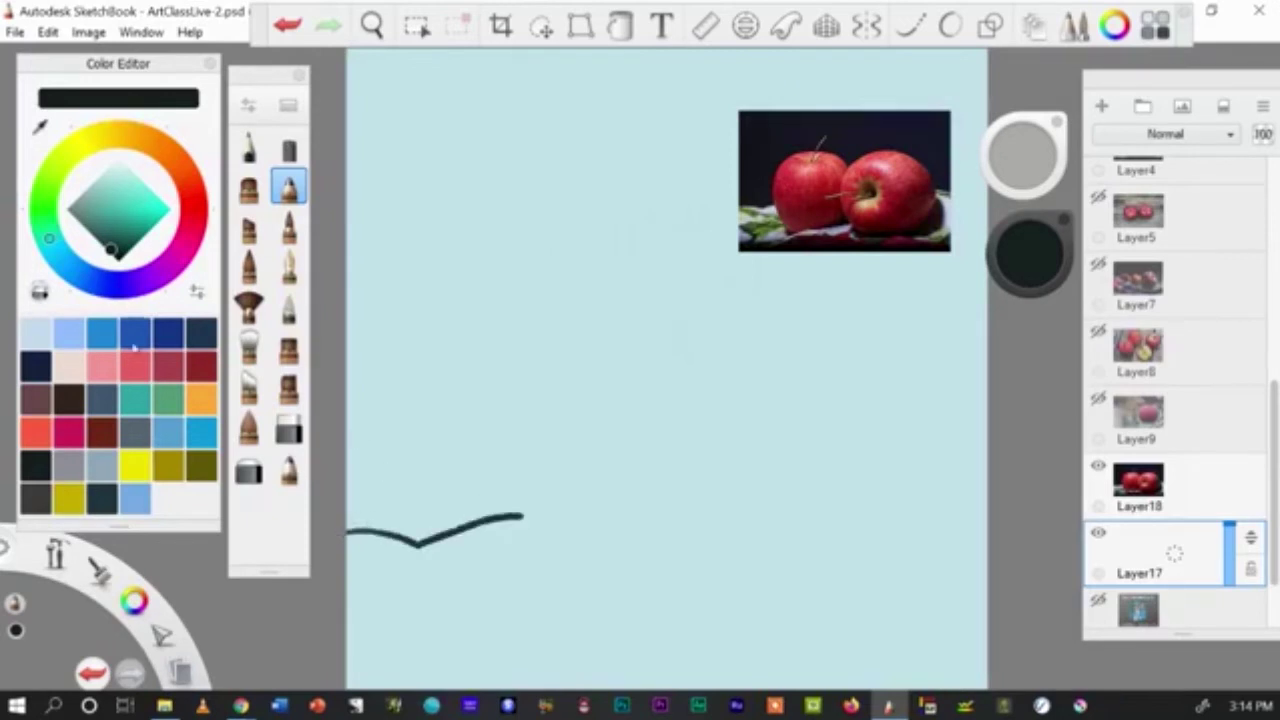
pyautogui.moveTo(1034, 157); pyautogui.dragTo(1031, 151)
pyautogui.moveTo(522, 514)
pyautogui.mouseDown()
pyautogui.moveTo(510, 460)
pyautogui.moveTo(523, 412)
pyautogui.moveTo(508, 445)
pyautogui.moveTo(546, 379)
pyautogui.moveTo(589, 356)
pyautogui.moveTo(656, 376)
pyautogui.mouseUp()
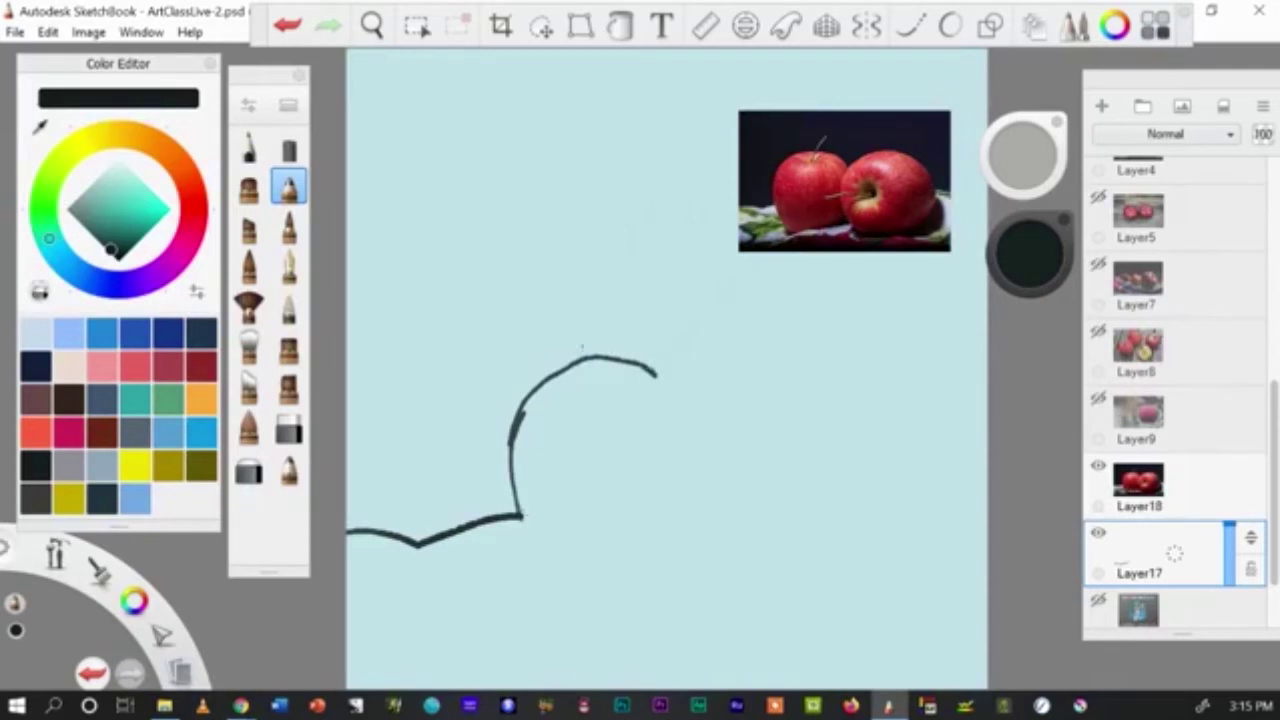
pyautogui.moveTo(546, 376)
pyautogui.mouseDown()
pyautogui.moveTo(602, 355)
pyautogui.moveTo(672, 384)
pyautogui.mouseUp()
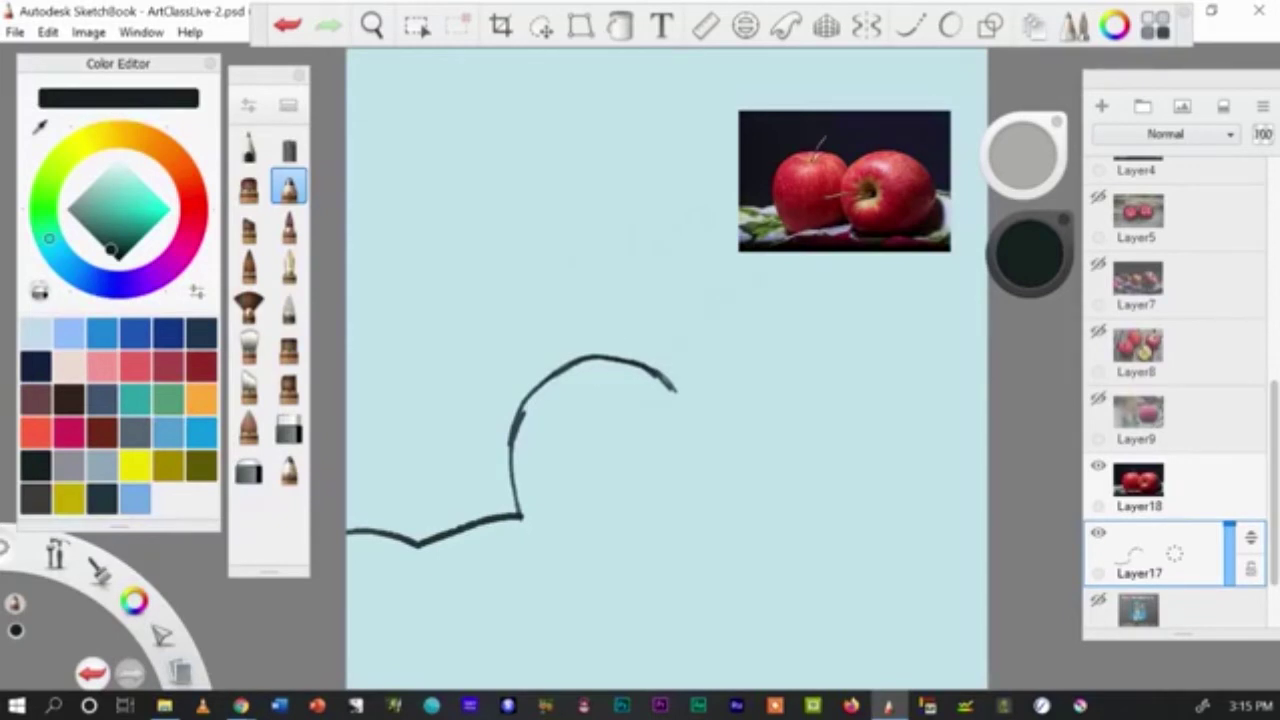
# Step: Outline the right apple's top, right side and base
pyautogui.moveTo(677, 390)
pyautogui.mouseDown()
pyautogui.moveTo(764, 357)
pyautogui.moveTo(832, 382)
pyautogui.moveTo(869, 434)
pyautogui.mouseUp()
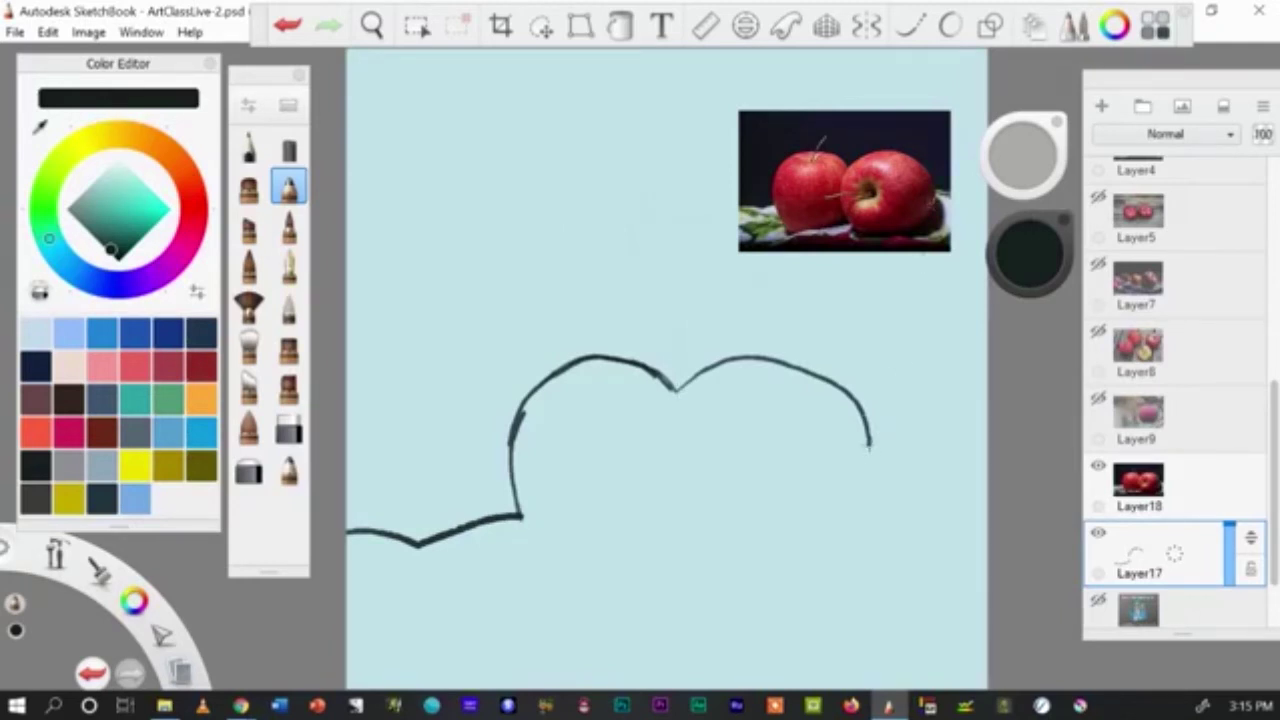
pyautogui.moveTo(867, 462)
pyautogui.mouseDown()
pyautogui.moveTo(855, 494)
pyautogui.moveTo(869, 426)
pyautogui.moveTo(857, 491)
pyautogui.moveTo(827, 535)
pyautogui.mouseUp()
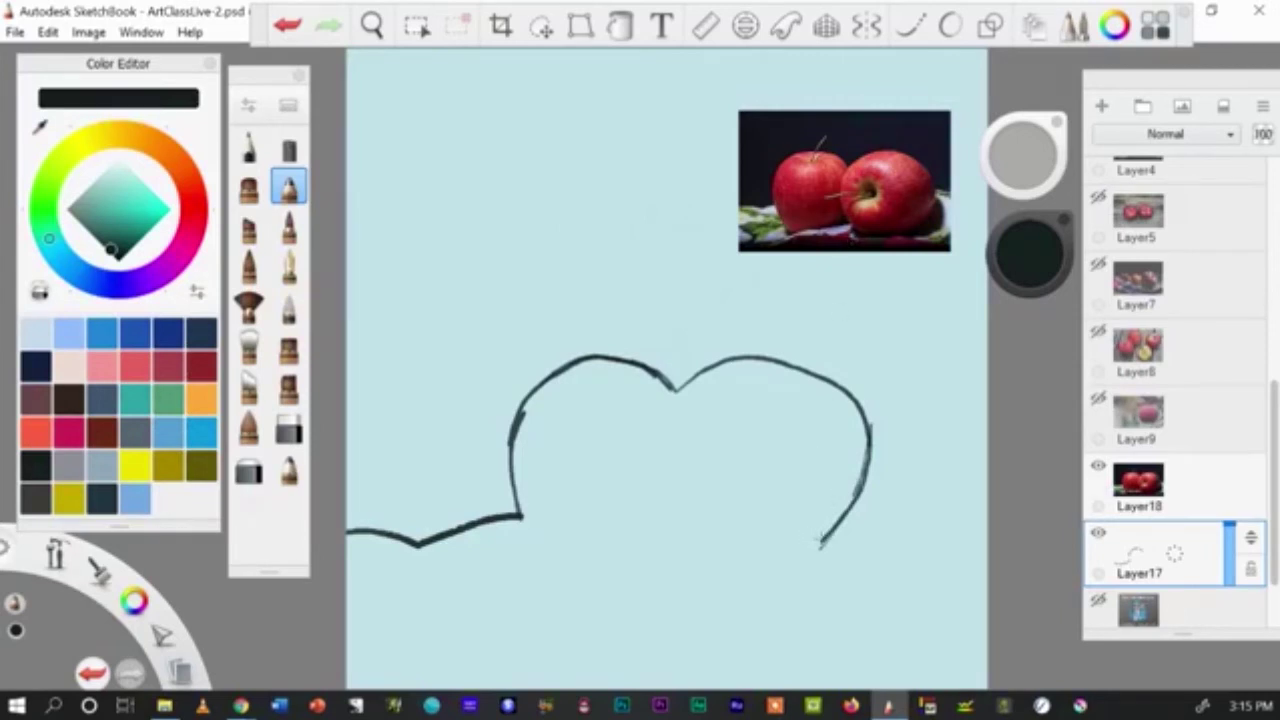
pyautogui.moveTo(818, 541)
pyautogui.mouseDown()
pyautogui.moveTo(787, 561)
pyautogui.moveTo(732, 558)
pyautogui.mouseUp()
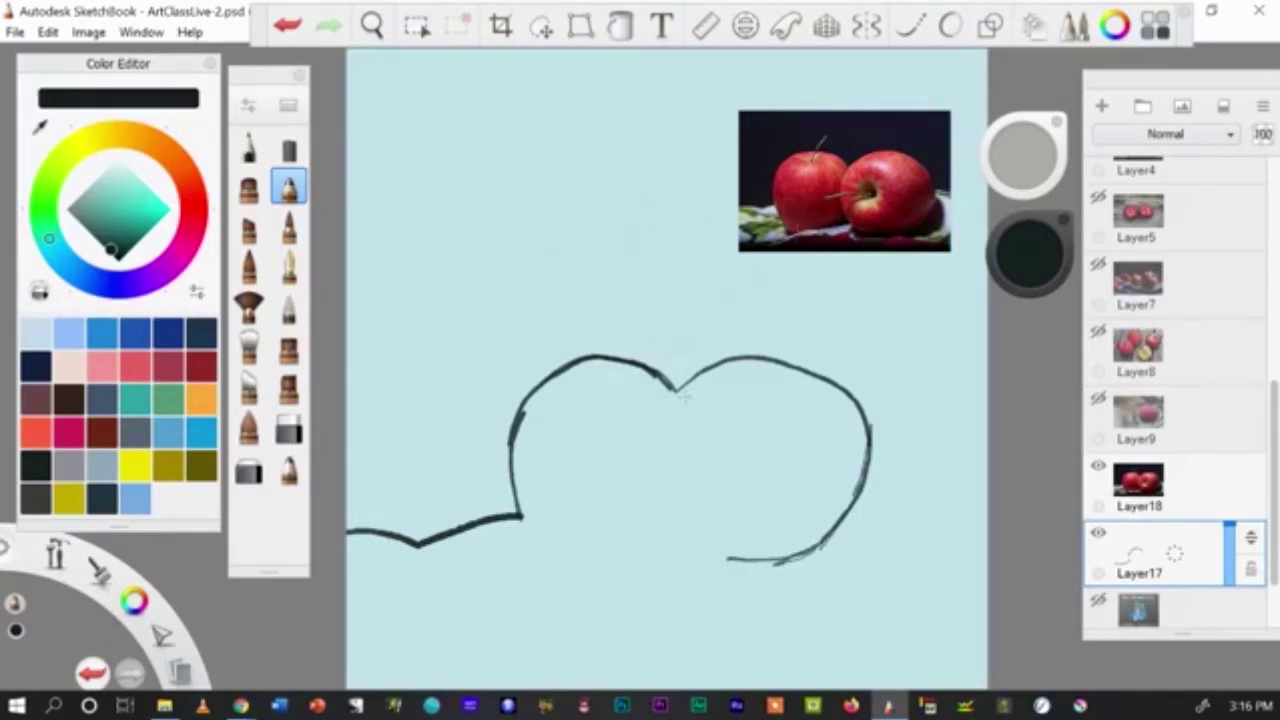
# Step: Draw the edge between the apples, close the right apple's base, and add the surface line and left apple's lower edge
pyautogui.moveTo(693, 377)
pyautogui.mouseDown()
pyautogui.moveTo(651, 460)
pyautogui.moveTo(659, 524)
pyautogui.moveTo(681, 553)
pyautogui.moveTo(778, 556)
pyautogui.mouseUp()
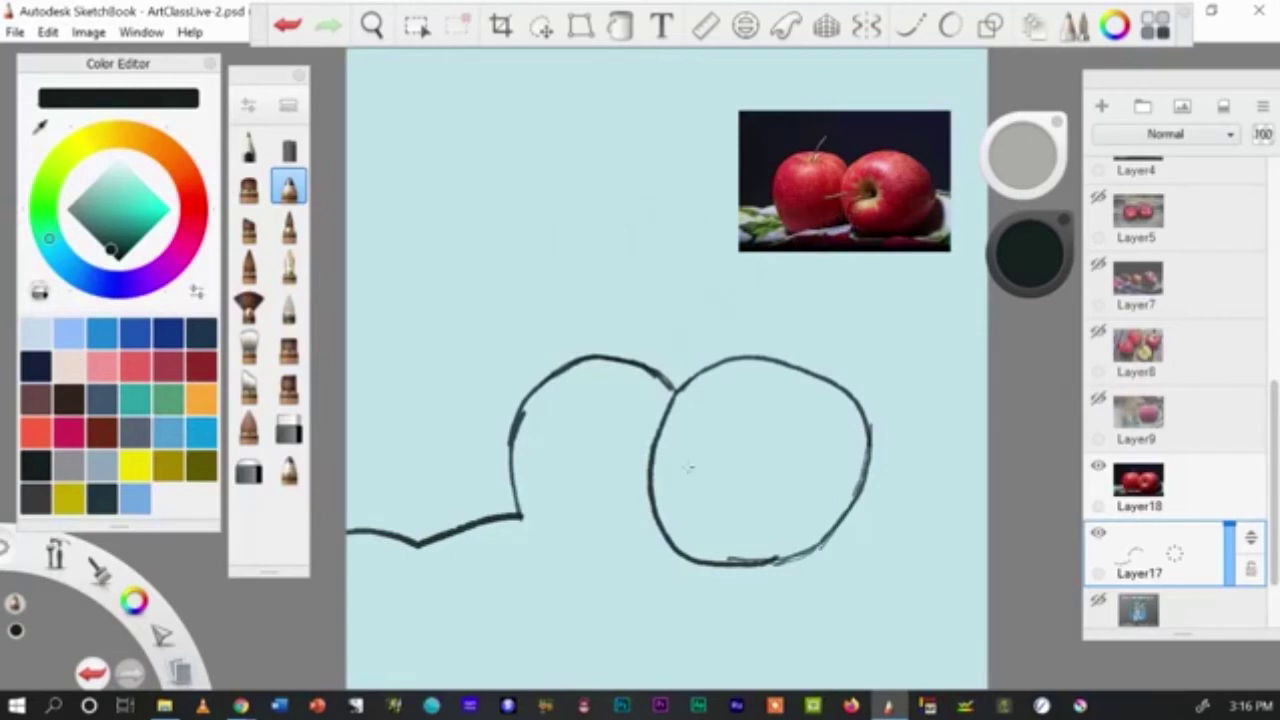
pyautogui.moveTo(656, 521)
pyautogui.mouseDown()
pyautogui.moveTo(624, 550)
pyautogui.moveTo(670, 545)
pyautogui.moveTo(658, 524)
pyautogui.moveTo(650, 546)
pyautogui.moveTo(634, 546)
pyautogui.moveTo(656, 545)
pyautogui.mouseUp()
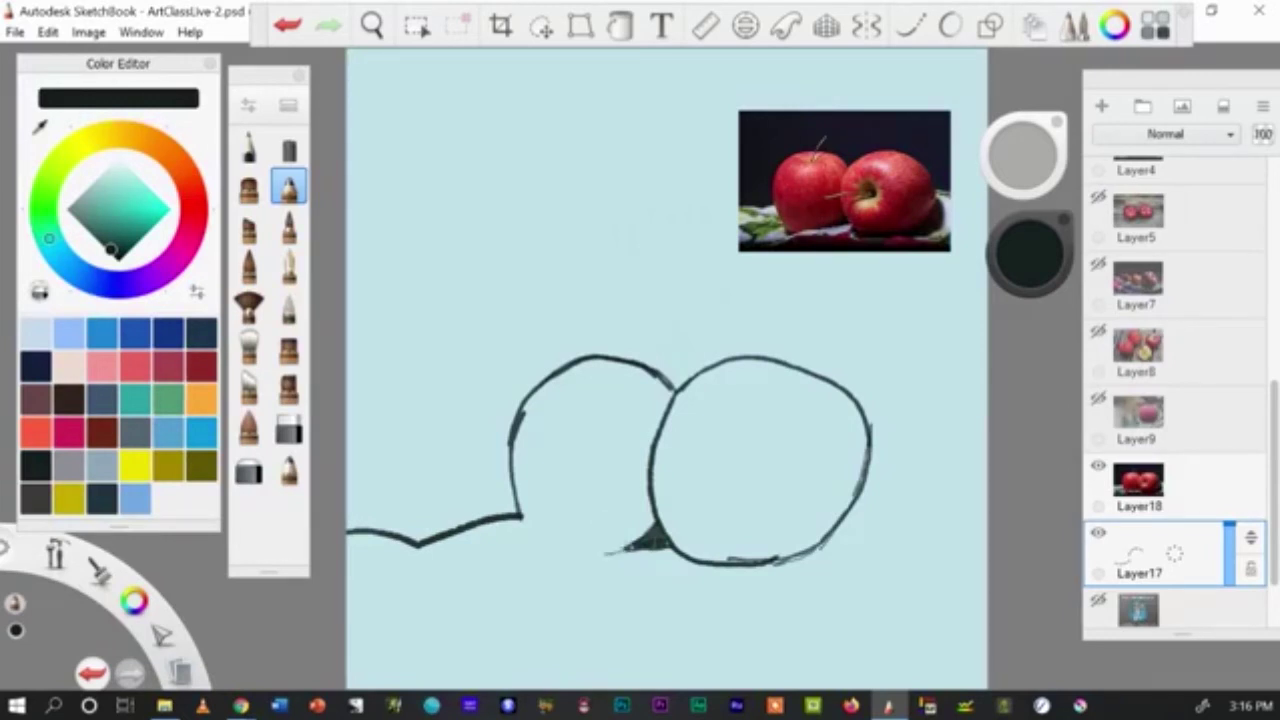
pyautogui.moveTo(605, 552); pyautogui.dragTo(487, 604)
pyautogui.moveTo(520, 516); pyautogui.dragTo(557, 581)
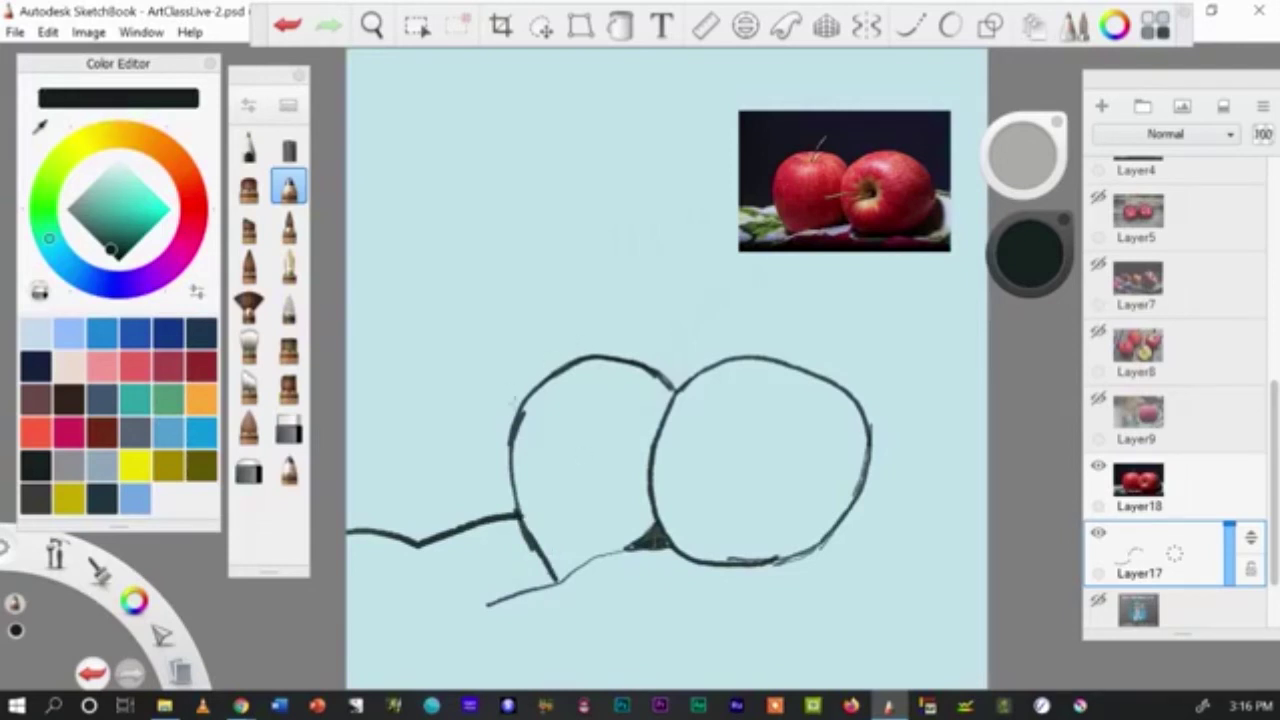
pyautogui.moveTo(542, 378)
pyautogui.mouseDown()
pyautogui.moveTo(556, 370)
pyautogui.moveTo(518, 410)
pyautogui.moveTo(576, 357)
pyautogui.mouseUp()
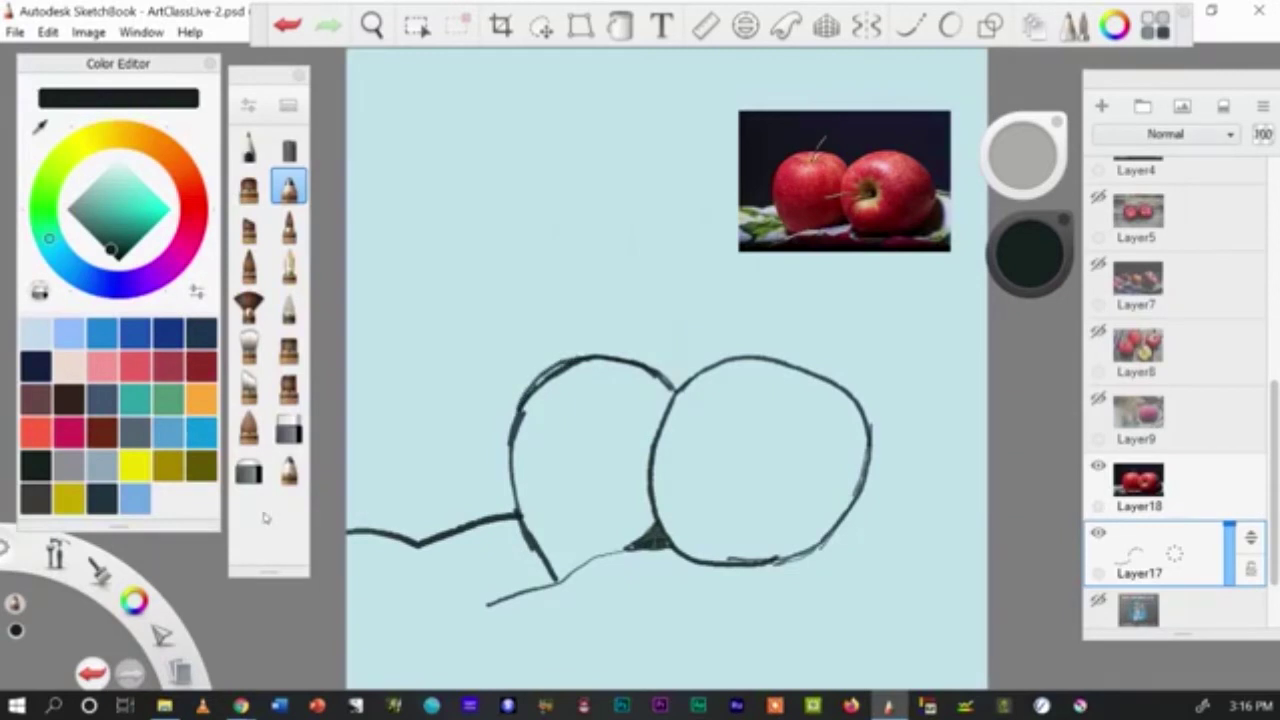
# Step: Set the eraser to about 94.8, then thicken and darken the left apple's left outline
pyautogui.click(289, 430)
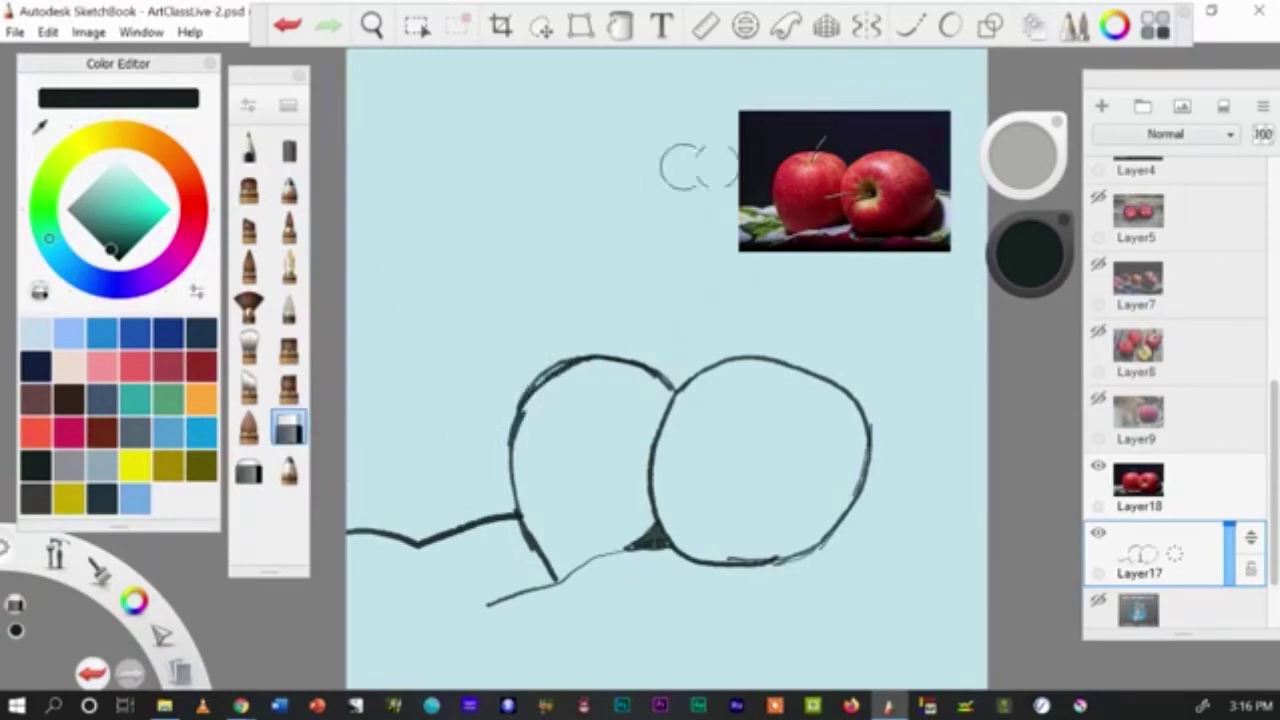
pyautogui.moveTo(1034, 154); pyautogui.dragTo(1026, 133)
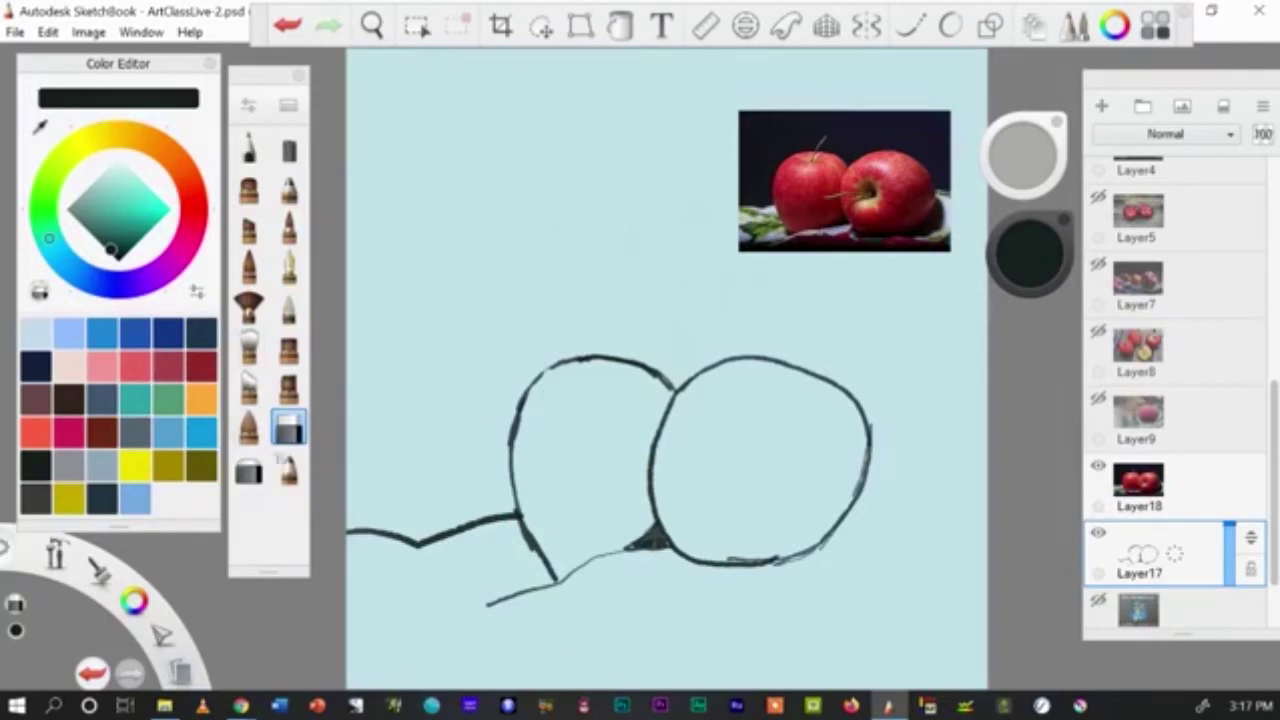
pyautogui.click(288, 188)
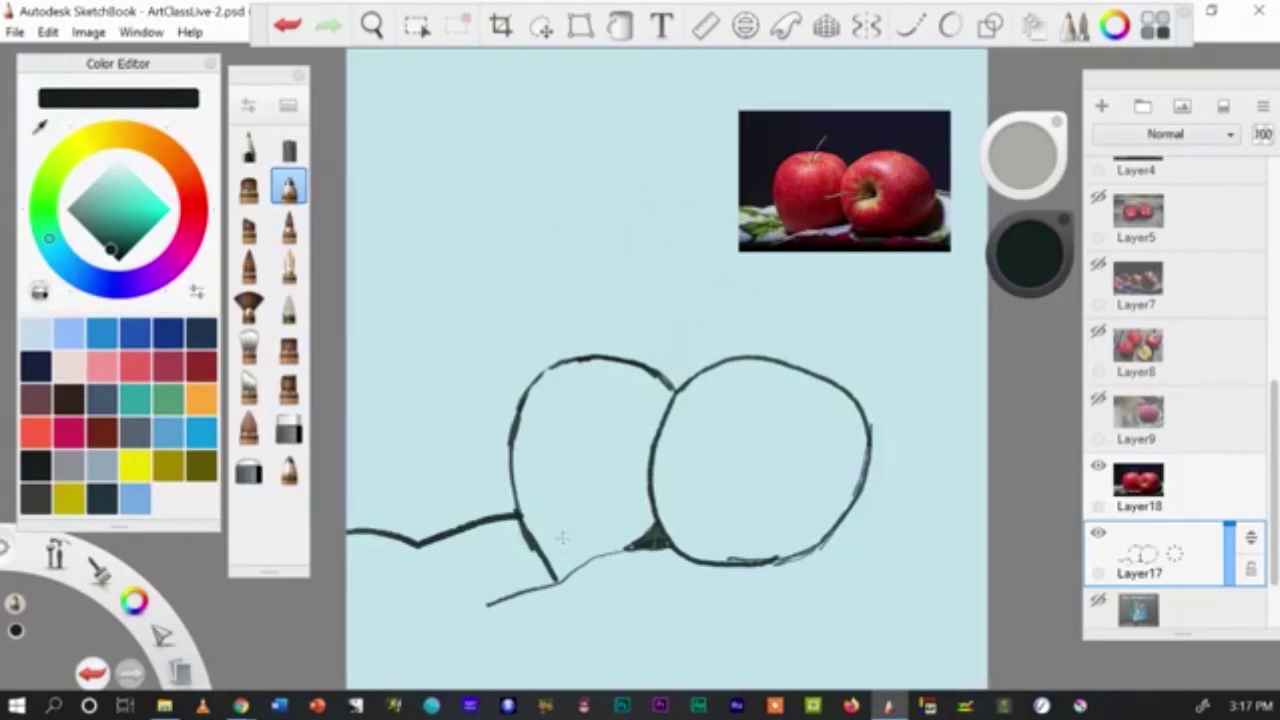
pyautogui.moveTo(552, 570); pyautogui.dragTo(566, 560)
pyautogui.moveTo(545, 371)
pyautogui.mouseDown()
pyautogui.moveTo(503, 426)
pyautogui.moveTo(520, 510)
pyautogui.mouseUp()
pyautogui.moveTo(503, 460); pyautogui.dragTo(528, 528)
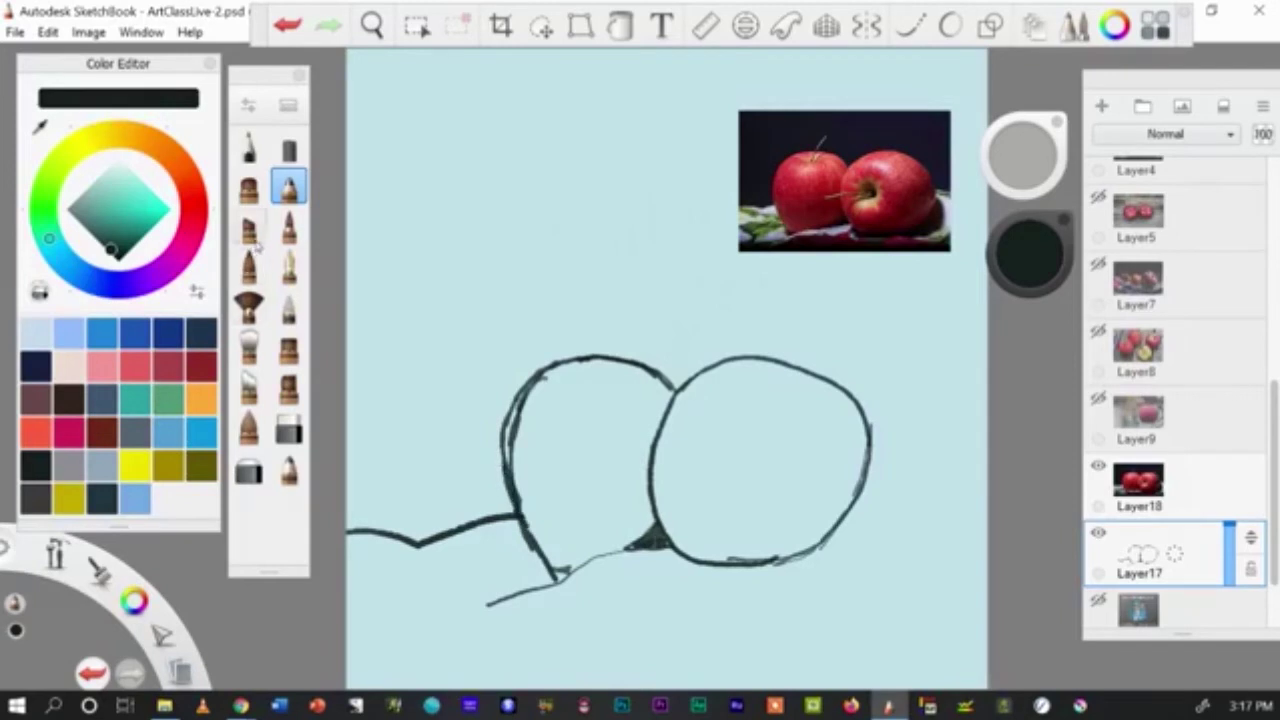
# Step: Erase stray marks along the left apple's outline and at its base
pyautogui.click(289, 430)
pyautogui.moveTo(512, 425); pyautogui.dragTo(545, 378)
pyautogui.moveTo(510, 462); pyautogui.dragTo(515, 429)
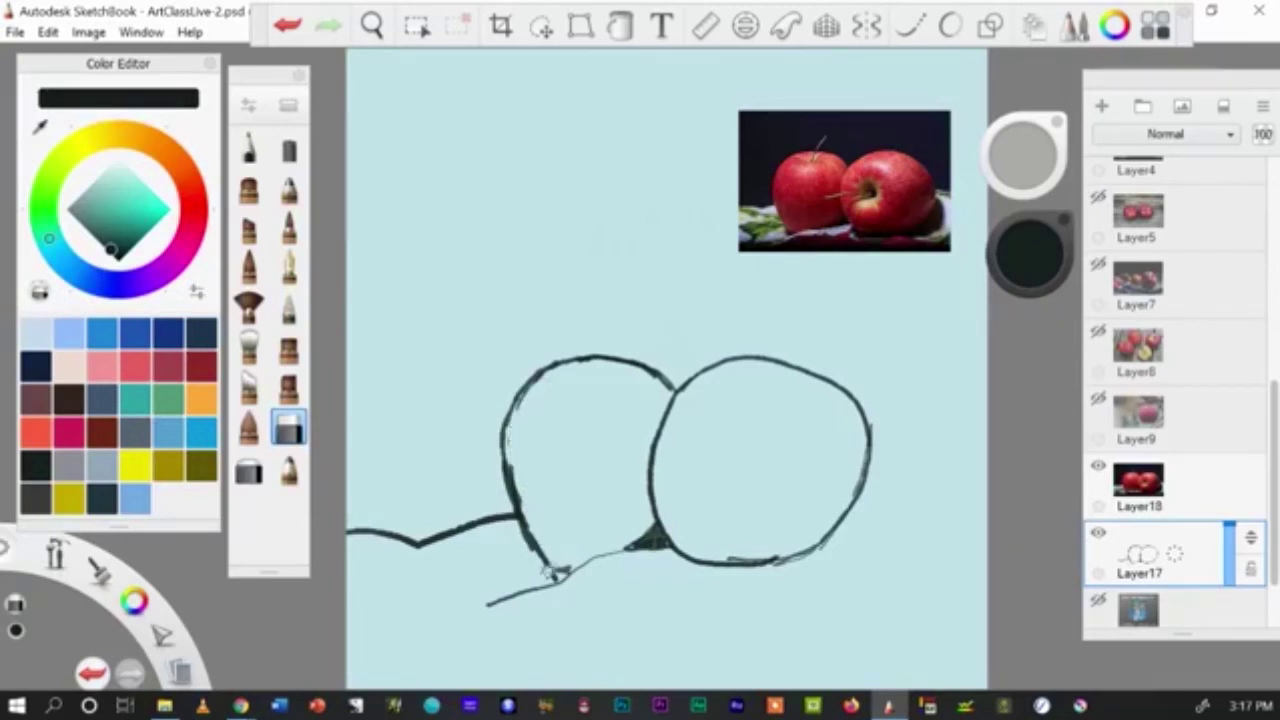
pyautogui.moveTo(545, 572); pyautogui.dragTo(548, 576)
# Step: Draw a curved stem on the left apple and a dark stem dot with a short leftward stem on the right apple
pyautogui.click(288, 188)
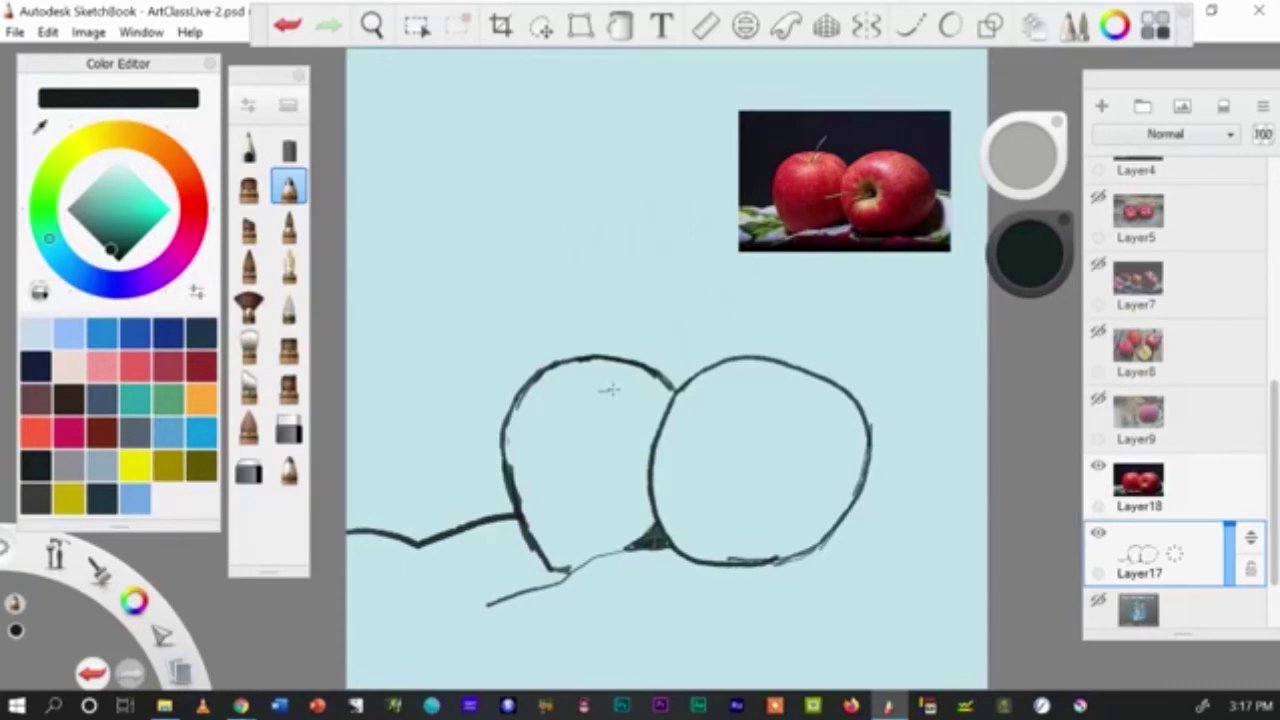
pyautogui.moveTo(612, 390)
pyautogui.mouseDown()
pyautogui.moveTo(578, 393)
pyautogui.moveTo(612, 391)
pyautogui.moveTo(593, 375)
pyautogui.moveTo(625, 292)
pyautogui.mouseUp()
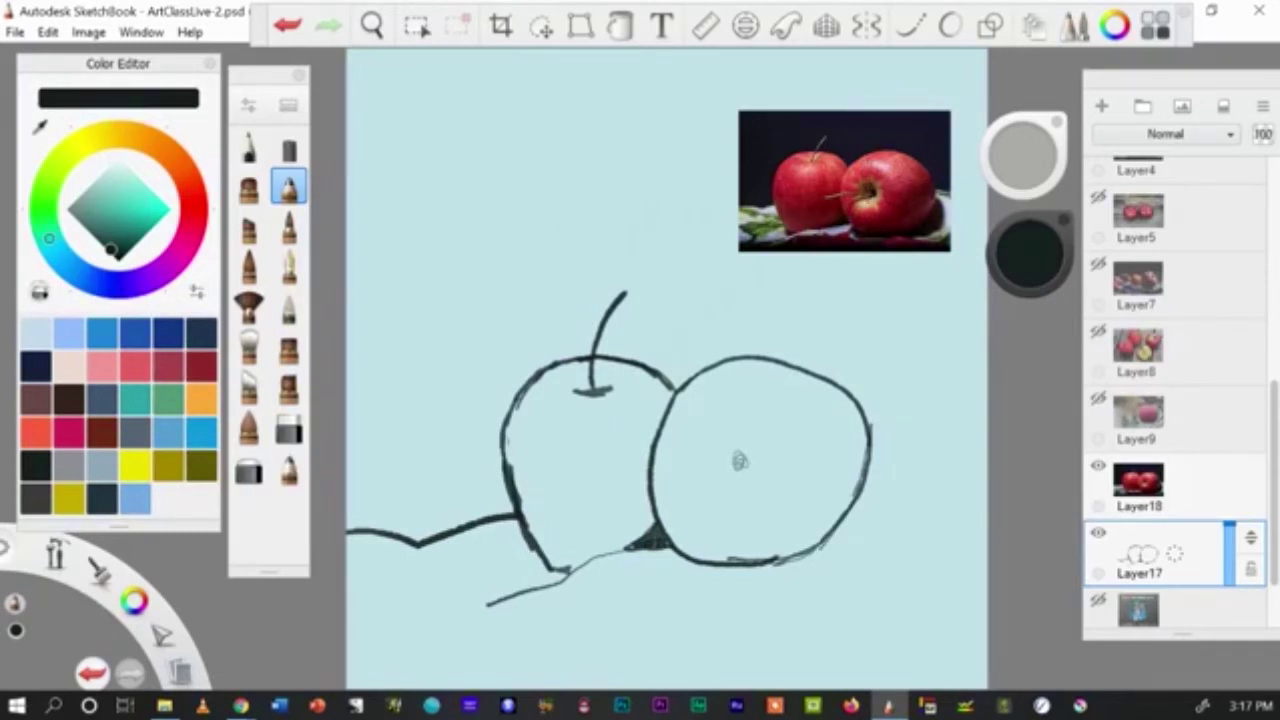
pyautogui.moveTo(739, 460); pyautogui.dragTo(737, 459)
pyautogui.click(737, 460)
pyautogui.click(737, 460)
pyautogui.moveTo(737, 460)
pyautogui.mouseDown()
pyautogui.moveTo(628, 487)
pyautogui.moveTo(742, 458)
pyautogui.mouseUp()
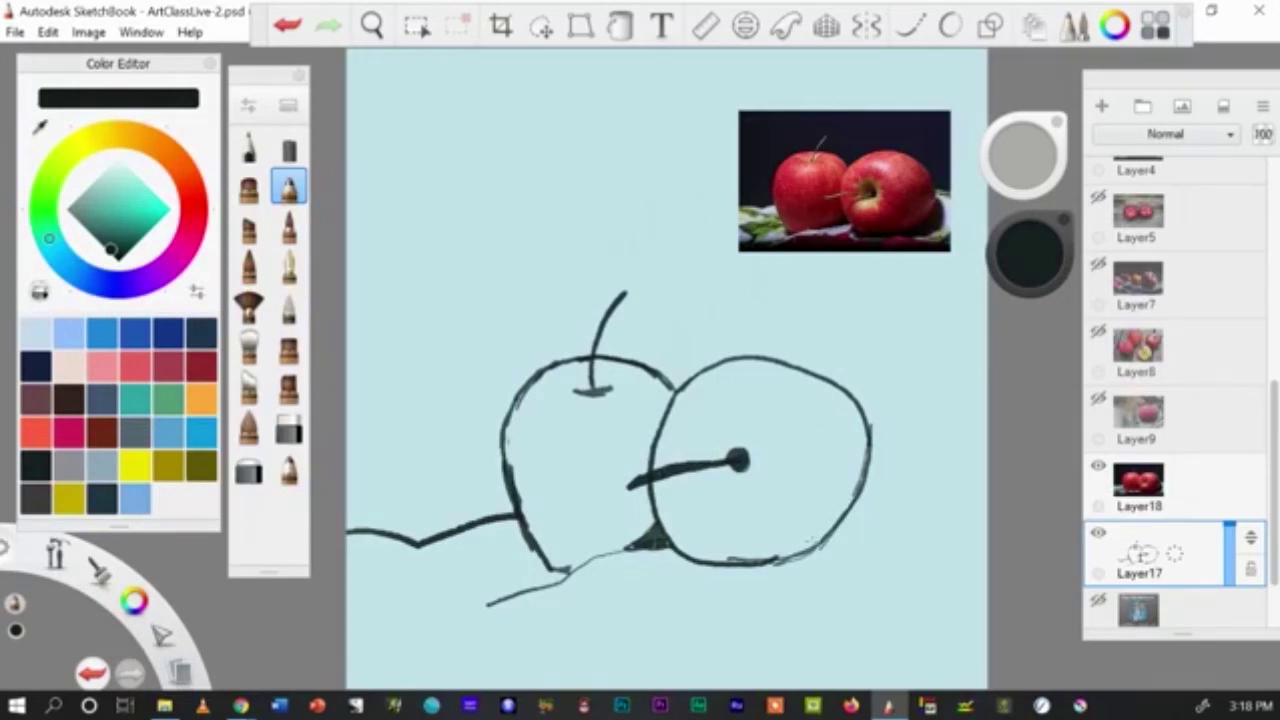
# Step: Retrace and reinforce the outlines of both apples
pyautogui.moveTo(800, 557); pyautogui.dragTo(860, 486)
pyautogui.moveTo(776, 562); pyautogui.dragTo(822, 540)
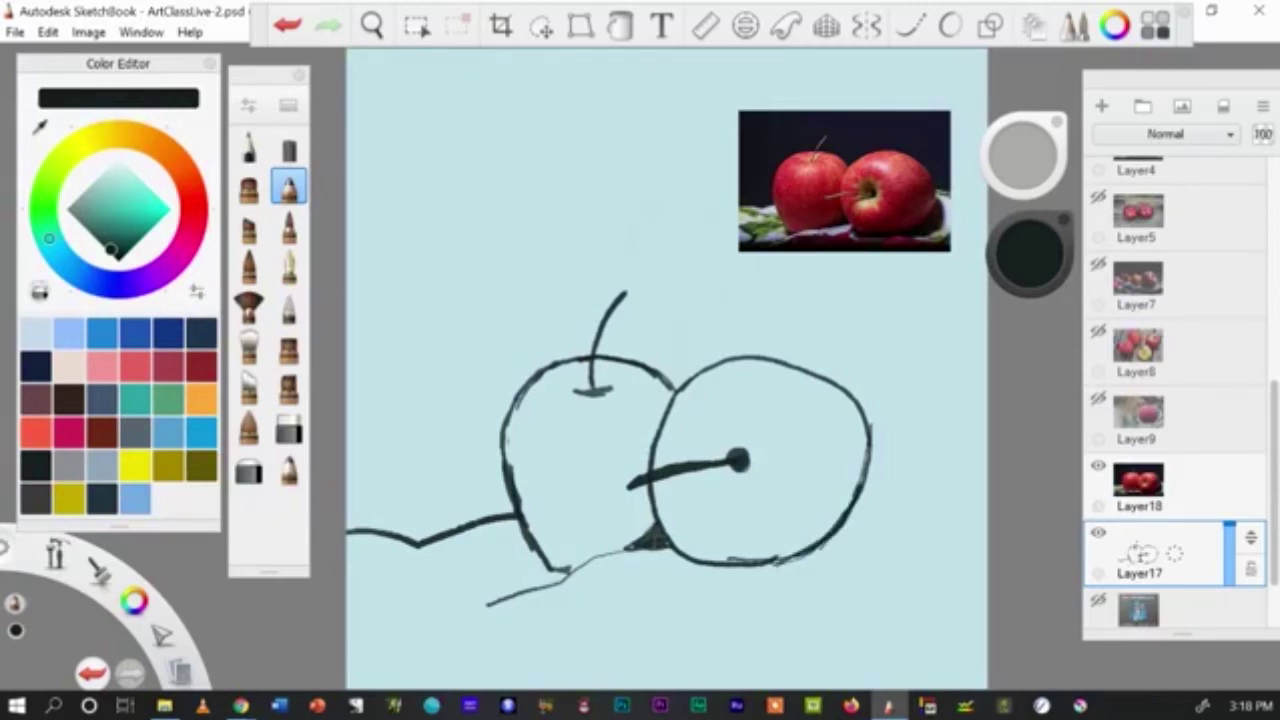
pyautogui.moveTo(780, 356)
pyautogui.mouseDown()
pyautogui.moveTo(758, 351)
pyautogui.moveTo(840, 382)
pyautogui.moveTo(874, 420)
pyautogui.moveTo(879, 430)
pyautogui.moveTo(845, 393)
pyautogui.moveTo(876, 452)
pyautogui.mouseUp()
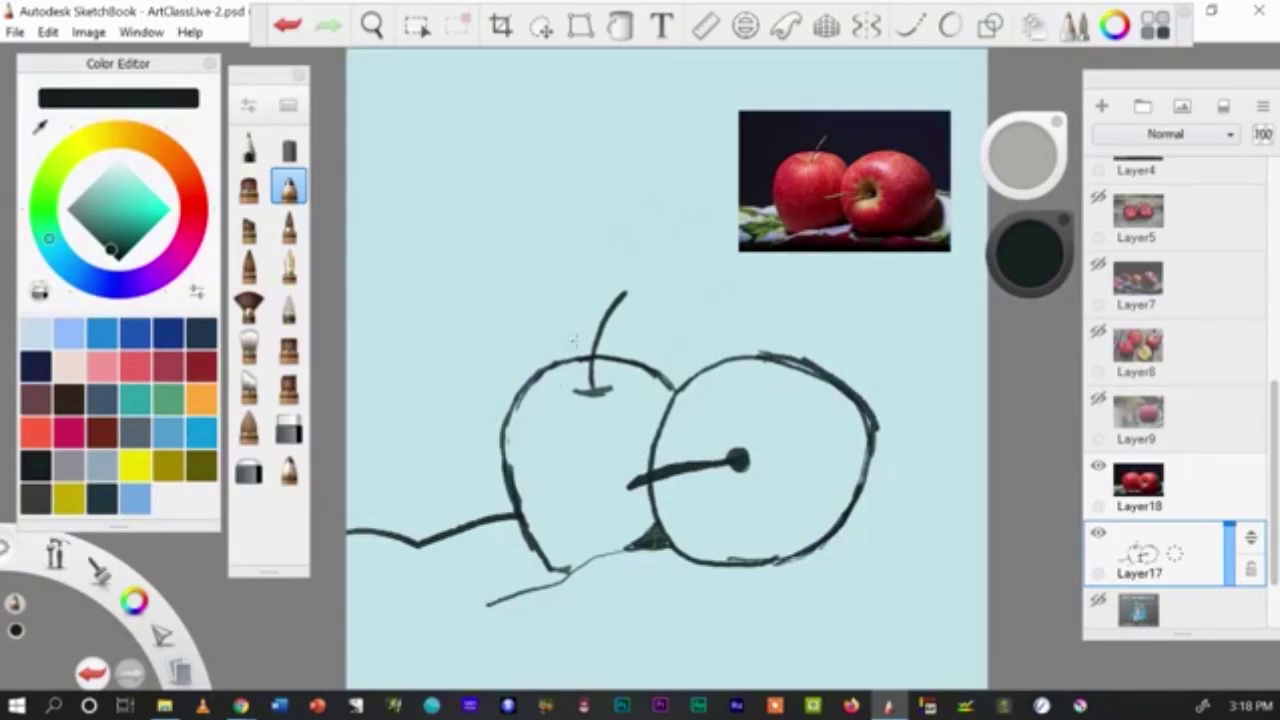
pyautogui.moveTo(648, 364); pyautogui.dragTo(678, 382)
pyautogui.moveTo(524, 382)
pyautogui.mouseDown()
pyautogui.moveTo(542, 362)
pyautogui.moveTo(492, 432)
pyautogui.moveTo(490, 462)
pyautogui.moveTo(500, 506)
pyautogui.moveTo(546, 576)
pyautogui.mouseUp()
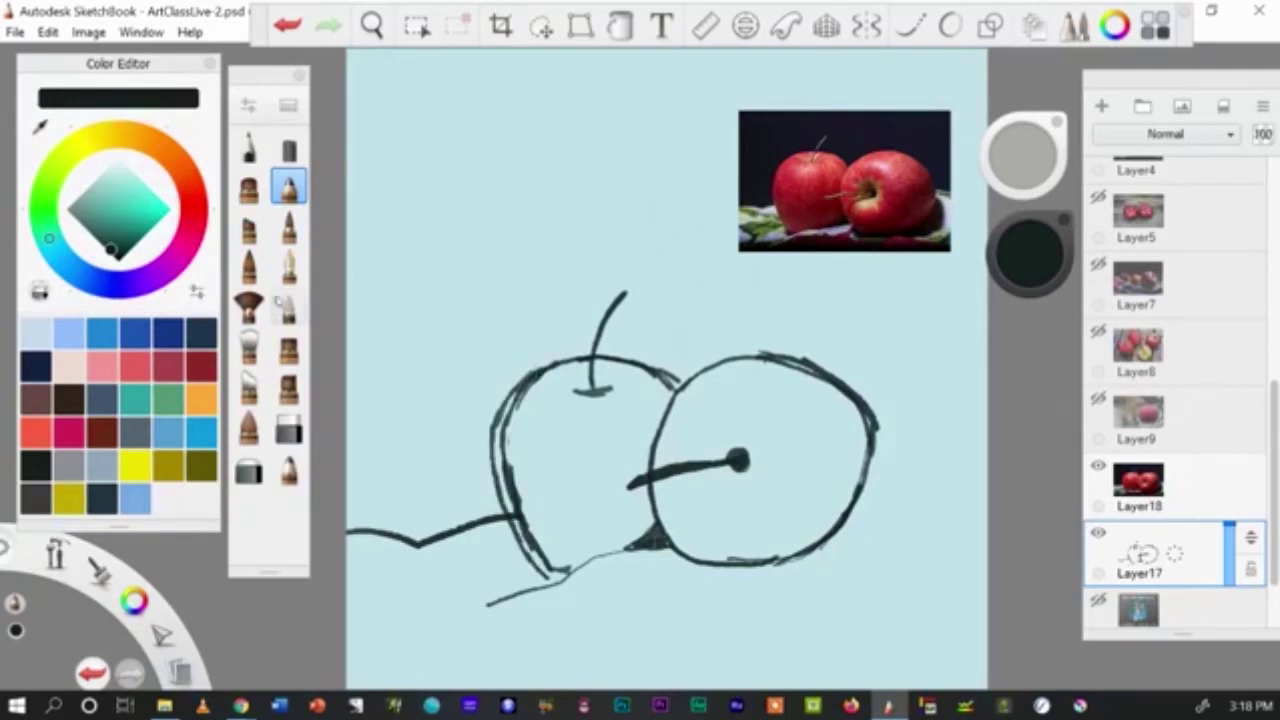
# Step: Erase the doubled strokes on the left apple's left side and add a dark mark at its base
pyautogui.click(289, 428)
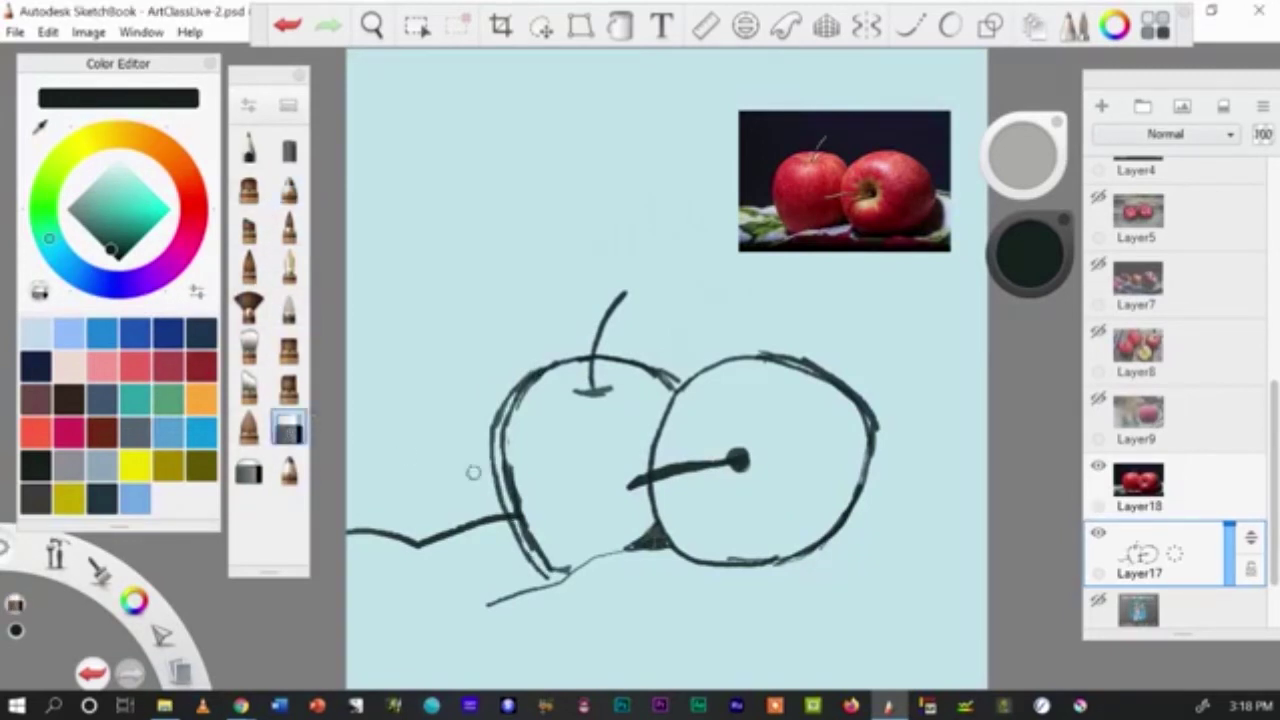
pyautogui.moveTo(512, 408)
pyautogui.mouseDown()
pyautogui.moveTo(503, 478)
pyautogui.moveTo(526, 530)
pyautogui.mouseUp()
pyautogui.moveTo(504, 482)
pyautogui.mouseDown()
pyautogui.moveTo(532, 544)
pyautogui.moveTo(573, 572)
pyautogui.moveTo(548, 570)
pyautogui.moveTo(551, 556)
pyautogui.mouseUp()
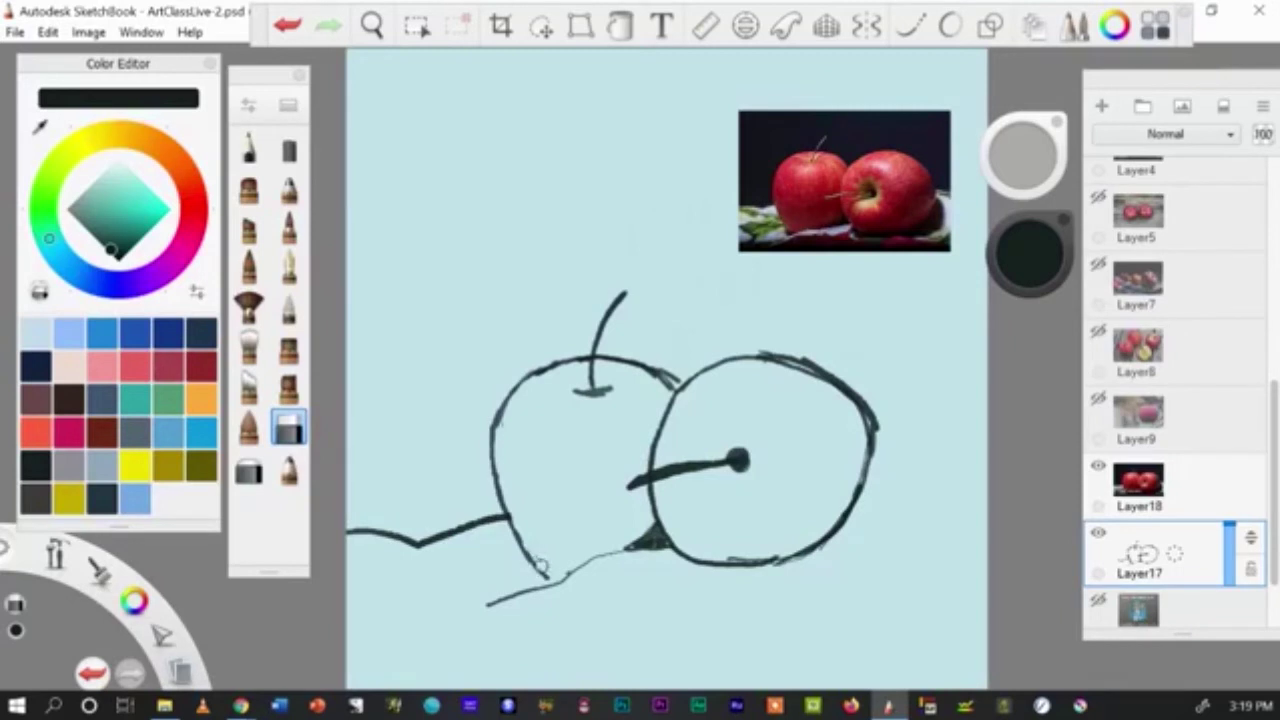
pyautogui.click(289, 188)
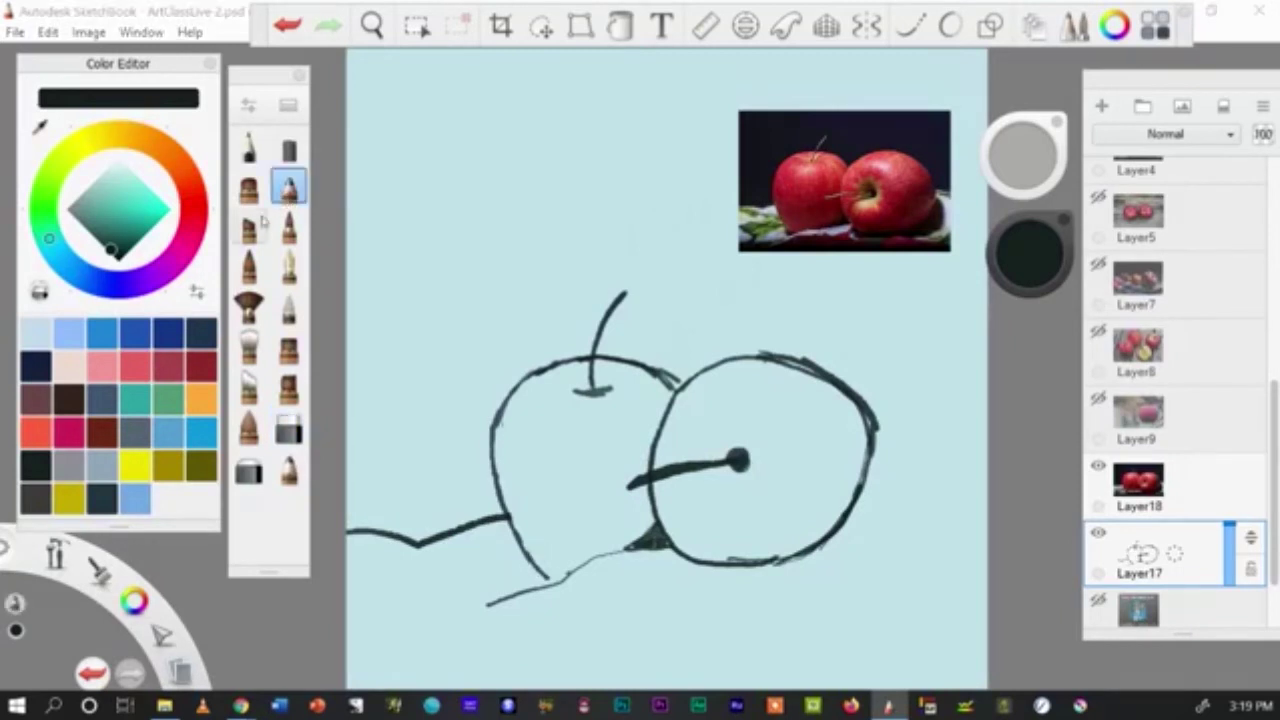
pyautogui.moveTo(549, 573)
pyautogui.mouseDown()
pyautogui.moveTo(563, 579)
pyautogui.moveTo(524, 564)
pyautogui.moveTo(560, 586)
pyautogui.moveTo(532, 568)
pyautogui.moveTo(542, 588)
pyautogui.moveTo(522, 558)
pyautogui.mouseUp()
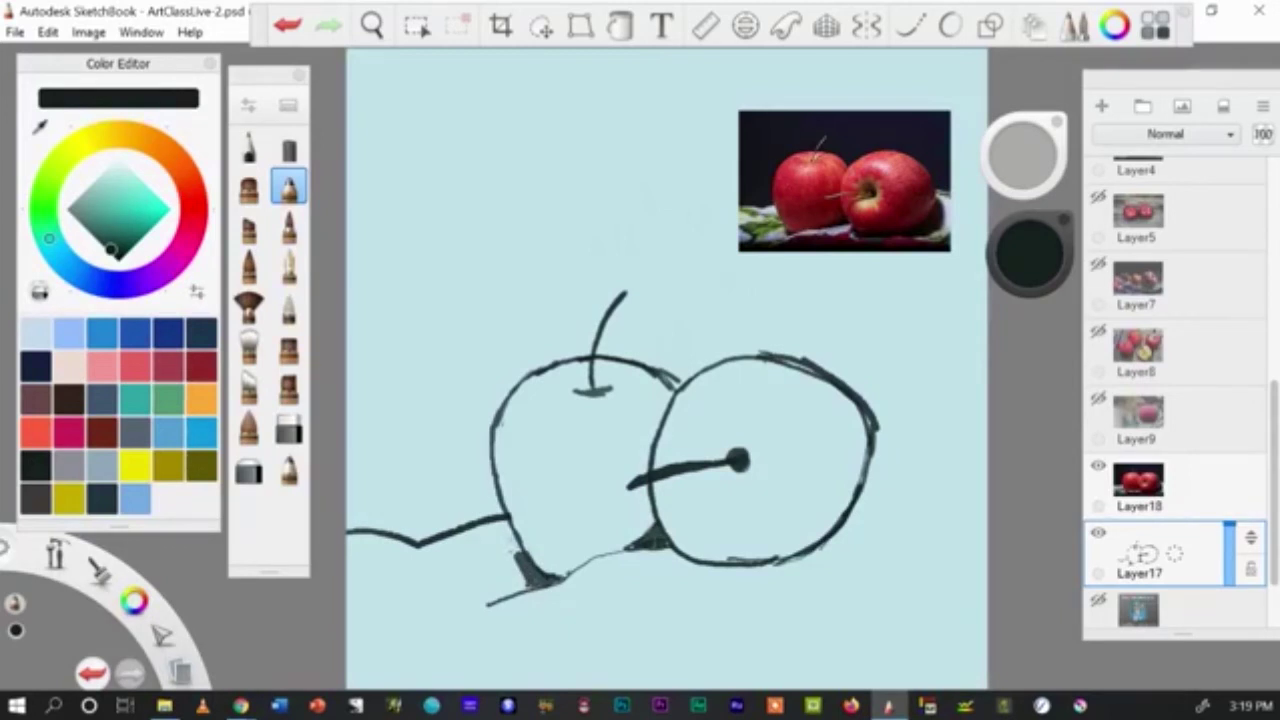
# Step: Soft-shade grey under the left apple's bottom-left and ink a second curve down the right apple's right edge
pyautogui.click(286, 303)
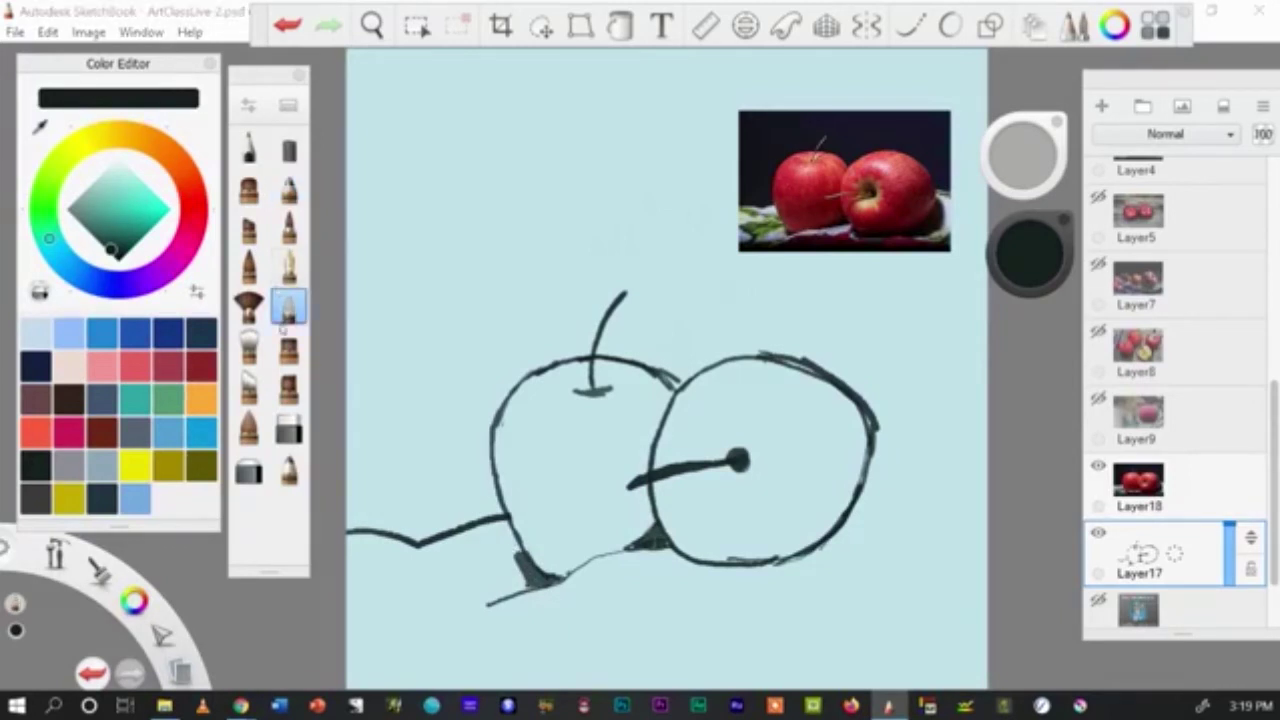
pyautogui.moveTo(513, 560)
pyautogui.mouseDown()
pyautogui.moveTo(512, 580)
pyautogui.moveTo(505, 535)
pyautogui.moveTo(497, 568)
pyautogui.moveTo(528, 580)
pyautogui.moveTo(516, 588)
pyautogui.moveTo(512, 554)
pyautogui.moveTo(483, 602)
pyautogui.moveTo(492, 552)
pyautogui.moveTo(504, 580)
pyautogui.mouseUp()
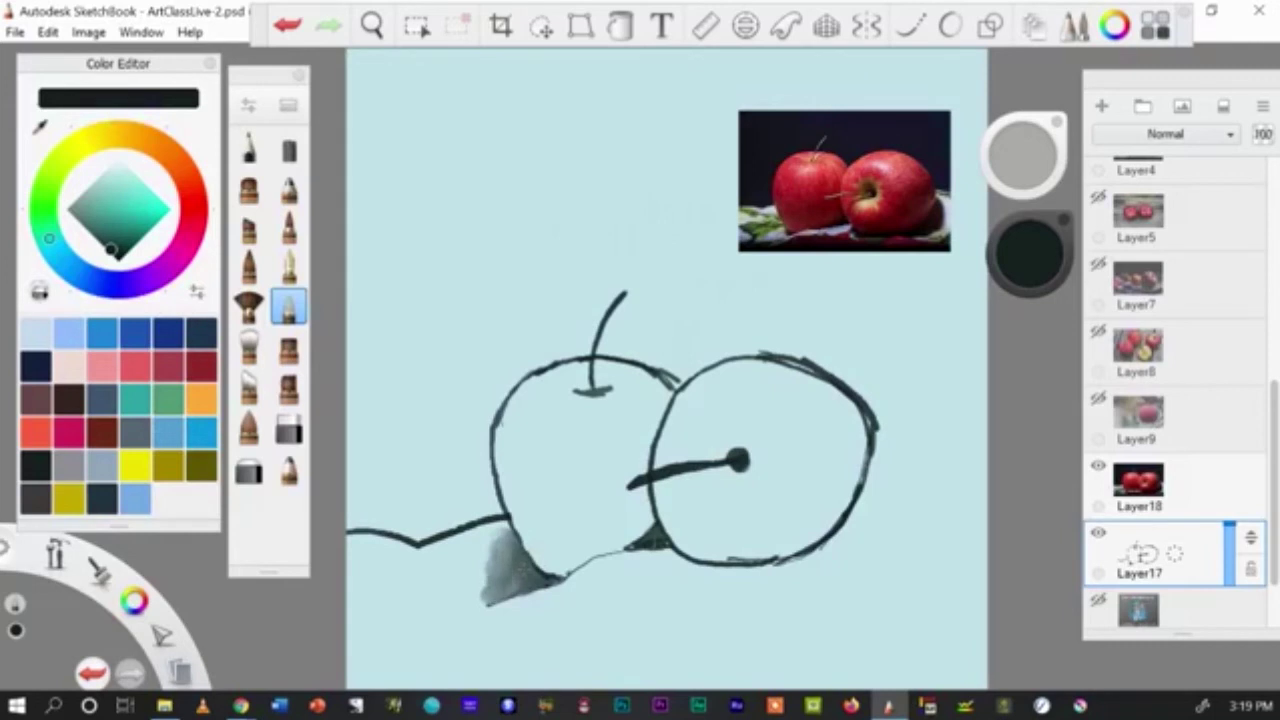
pyautogui.click(288, 188)
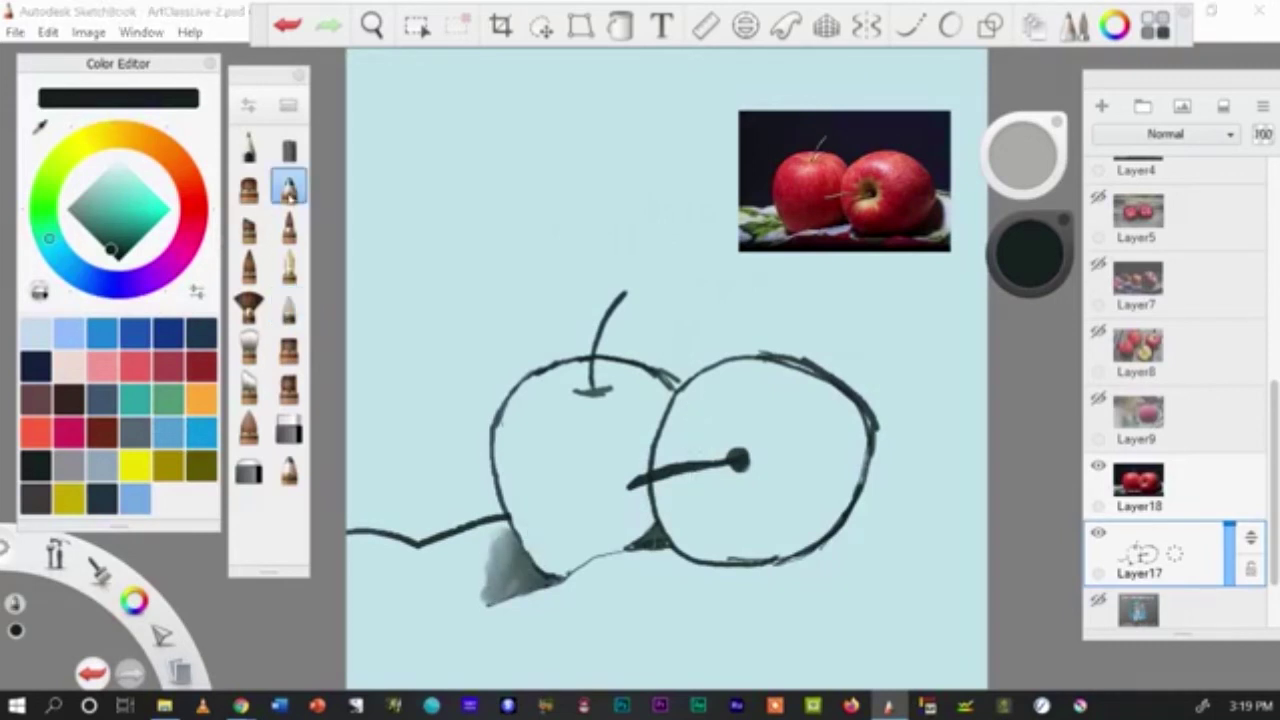
pyautogui.moveTo(875, 445)
pyautogui.mouseDown()
pyautogui.moveTo(886, 508)
pyautogui.moveTo(876, 545)
pyautogui.moveTo(790, 590)
pyautogui.moveTo(731, 566)
pyautogui.mouseUp()
pyautogui.moveTo(876, 441); pyautogui.dragTo(879, 462)
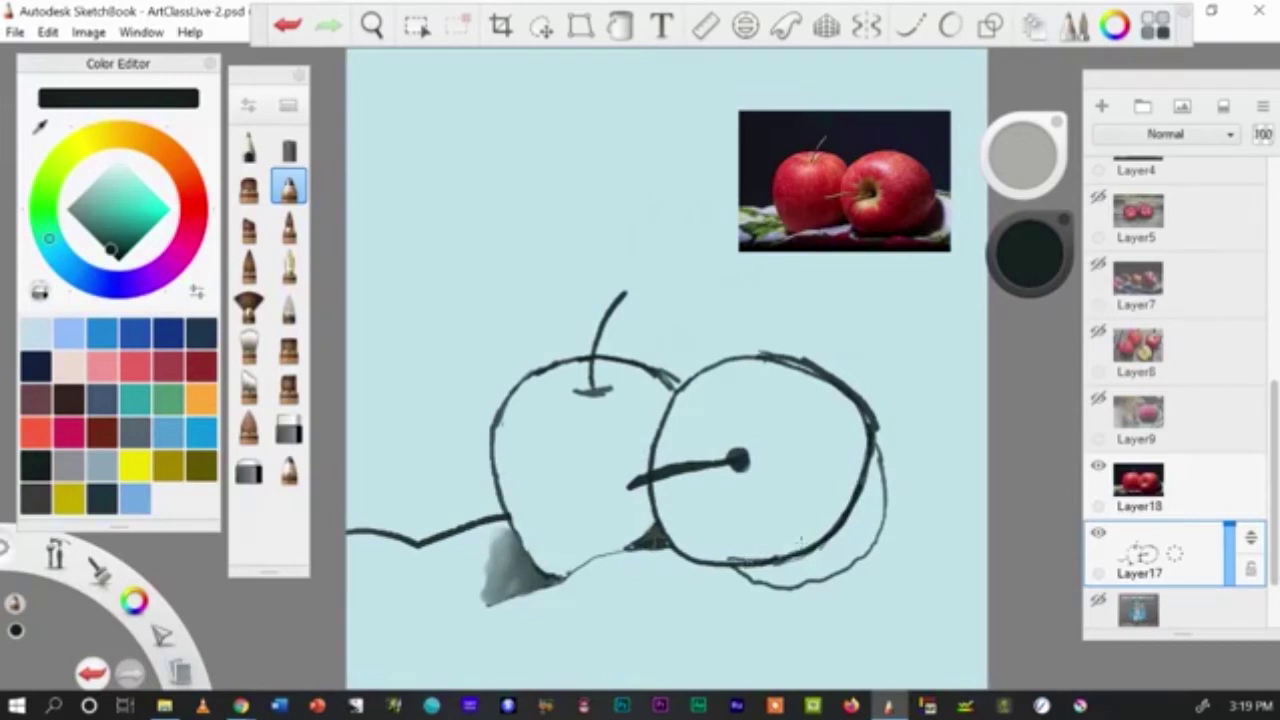
# Step: Flood-fill the crescent beside the right apple dark and draw a short table-edge line to its right
pyautogui.press('f')
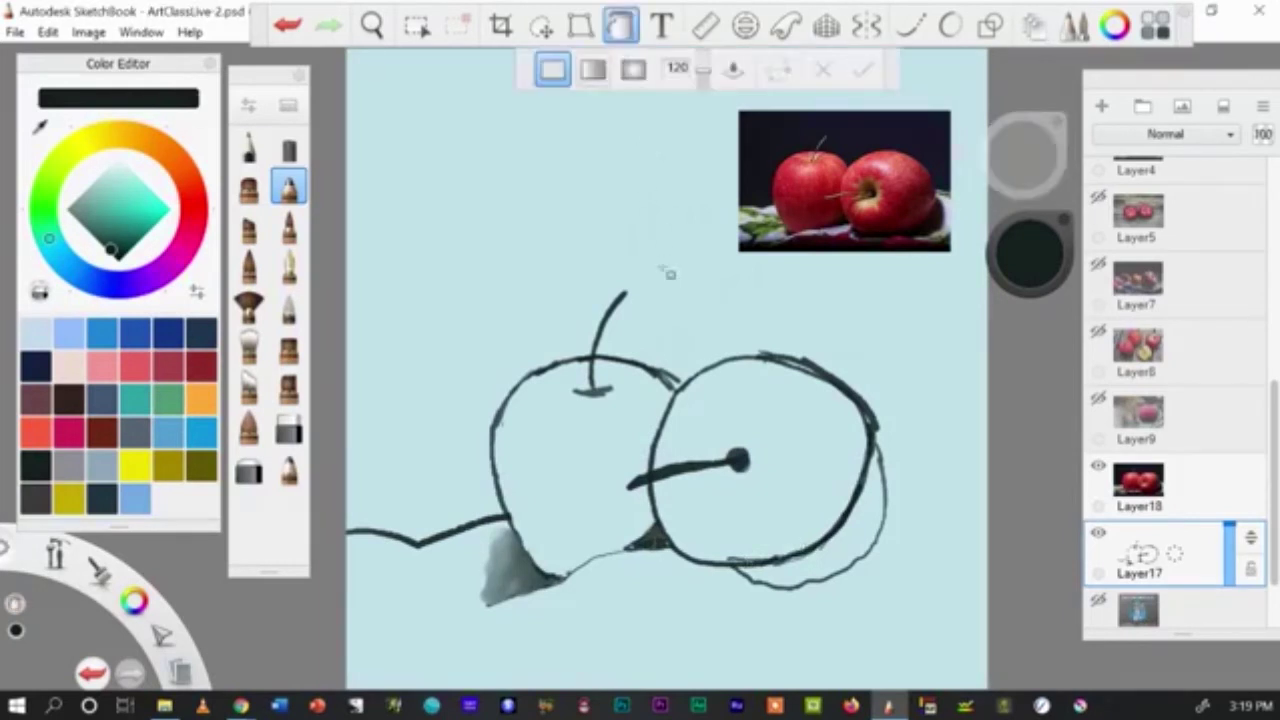
pyautogui.click(864, 540)
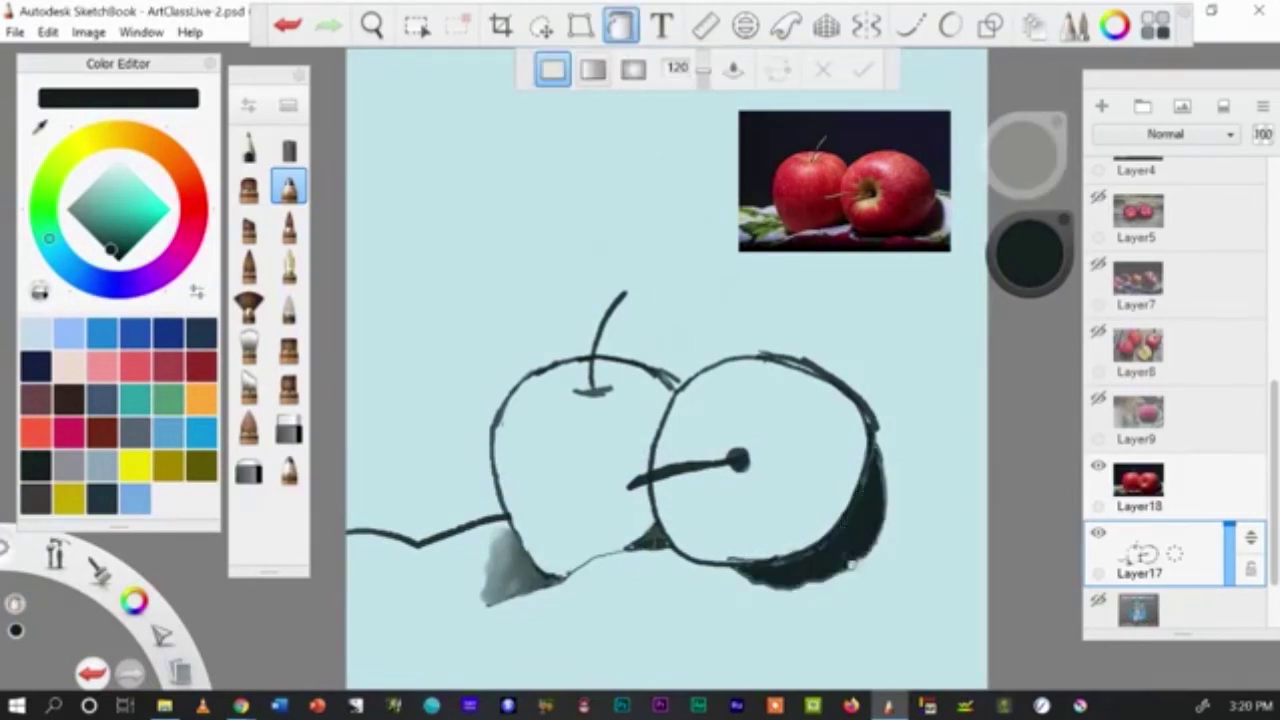
pyautogui.click(620, 27)
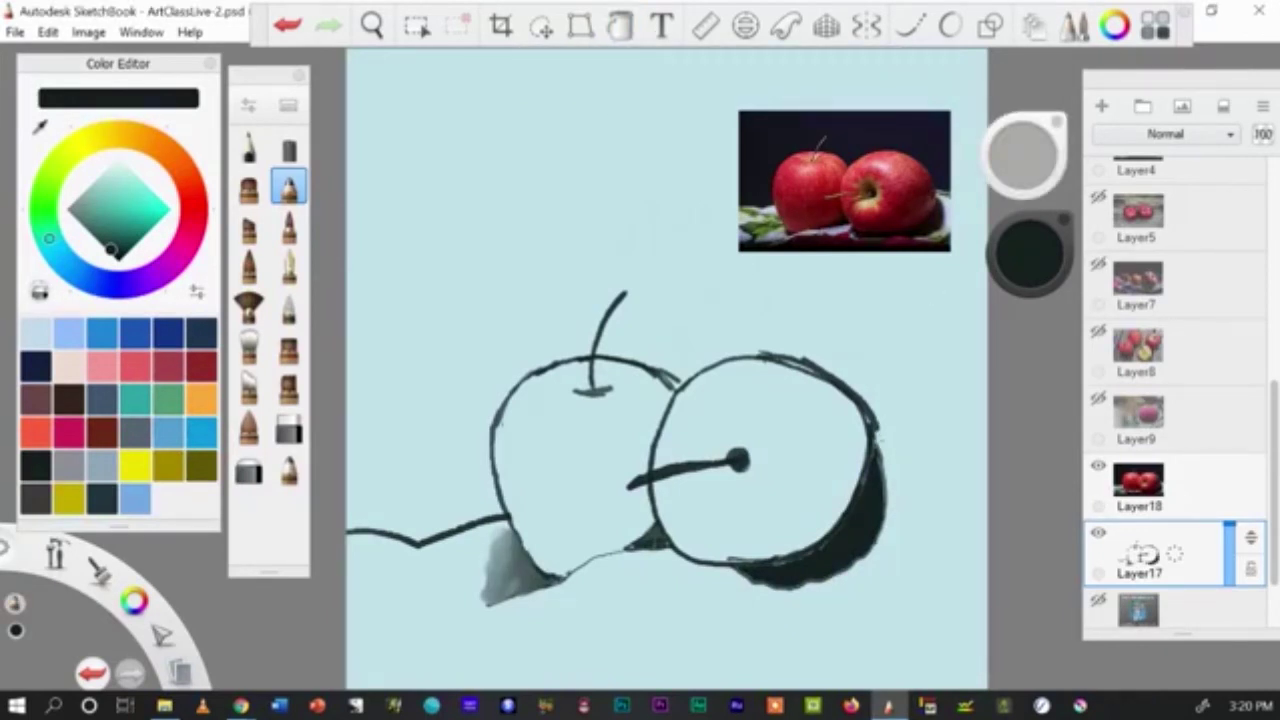
pyautogui.moveTo(907, 437); pyautogui.dragTo(972, 442)
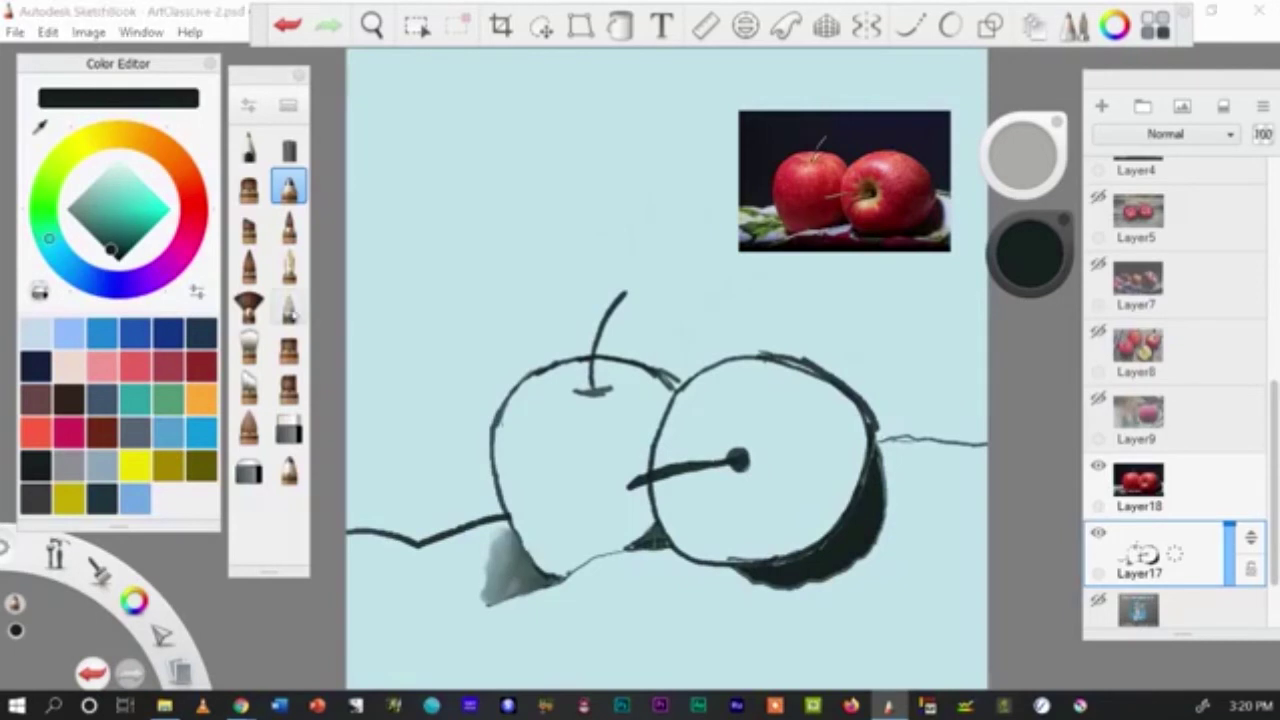
# Step: Smudge the dark crescent into a grey cast shadow spreading right, then soften the stem dot at brush size 19.6
pyautogui.click(289, 306)
pyautogui.moveTo(878, 455)
pyautogui.mouseDown()
pyautogui.moveTo(881, 494)
pyautogui.moveTo(893, 496)
pyautogui.moveTo(873, 529)
pyautogui.moveTo(910, 480)
pyautogui.moveTo(890, 474)
pyautogui.moveTo(866, 533)
pyautogui.mouseUp()
pyautogui.moveTo(880, 488)
pyautogui.mouseDown()
pyautogui.moveTo(872, 550)
pyautogui.moveTo(818, 570)
pyautogui.moveTo(905, 489)
pyautogui.moveTo(905, 445)
pyautogui.moveTo(920, 438)
pyautogui.moveTo(915, 490)
pyautogui.mouseUp()
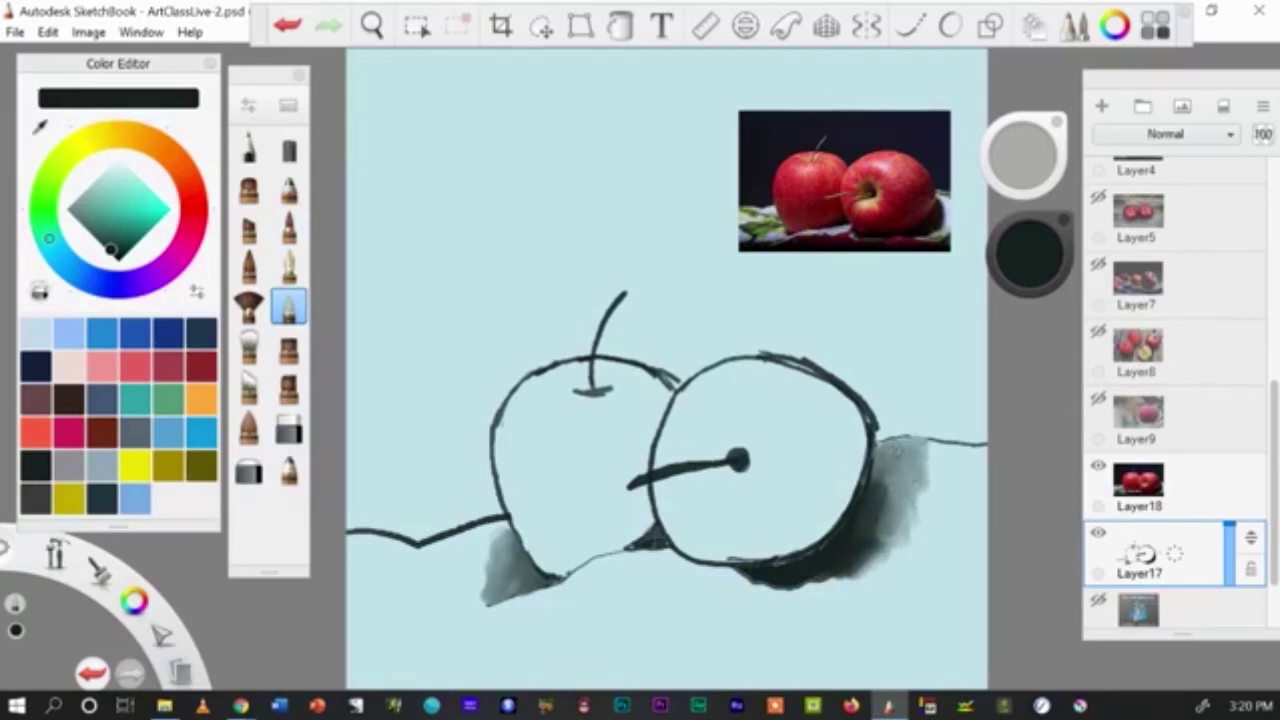
pyautogui.moveTo(848, 560)
pyautogui.mouseDown()
pyautogui.moveTo(880, 480)
pyautogui.moveTo(850, 562)
pyautogui.moveTo(815, 560)
pyautogui.moveTo(840, 548)
pyautogui.moveTo(772, 584)
pyautogui.moveTo(838, 590)
pyautogui.moveTo(760, 598)
pyautogui.moveTo(850, 556)
pyautogui.moveTo(800, 575)
pyautogui.mouseUp()
pyautogui.moveTo(915, 465)
pyautogui.mouseDown()
pyautogui.moveTo(960, 445)
pyautogui.moveTo(915, 495)
pyautogui.mouseUp()
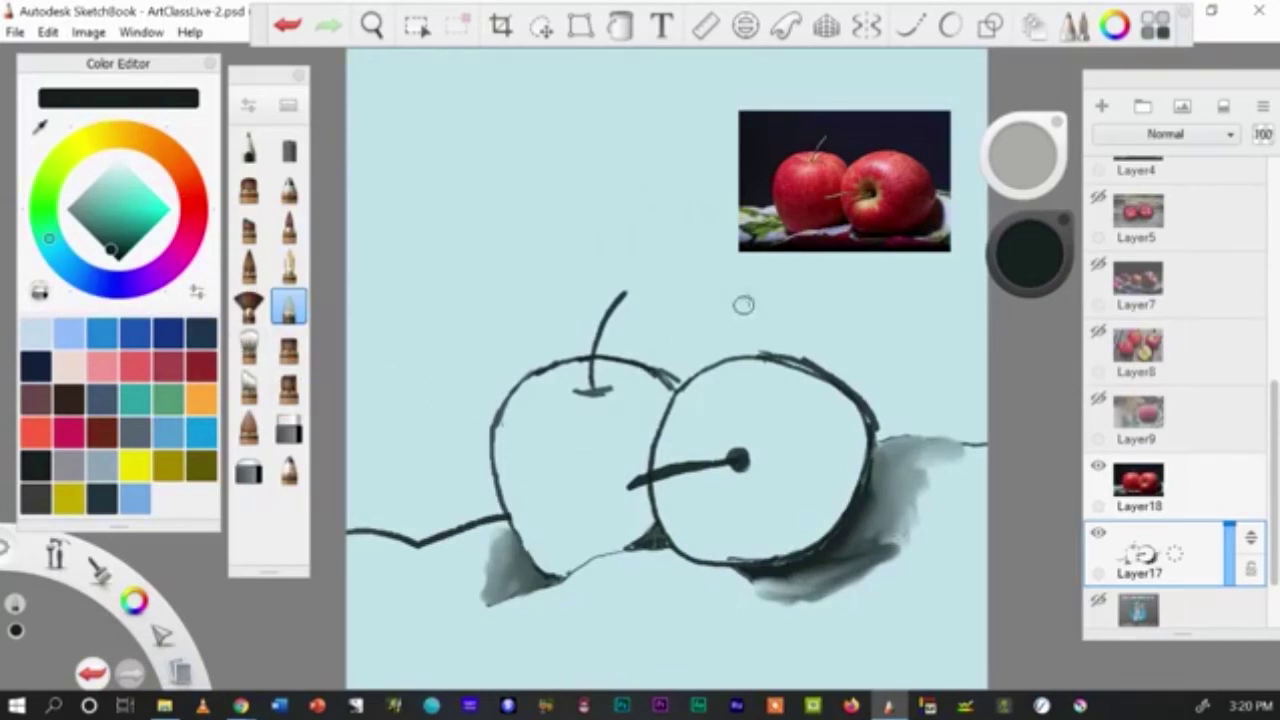
pyautogui.moveTo(1016, 168); pyautogui.dragTo(1024, 155)
pyautogui.moveTo(740, 442)
pyautogui.mouseDown()
pyautogui.moveTo(739, 421)
pyautogui.moveTo(760, 472)
pyautogui.moveTo(750, 488)
pyautogui.moveTo(726, 480)
pyautogui.moveTo(727, 426)
pyautogui.moveTo(730, 490)
pyautogui.moveTo(776, 448)
pyautogui.mouseUp()
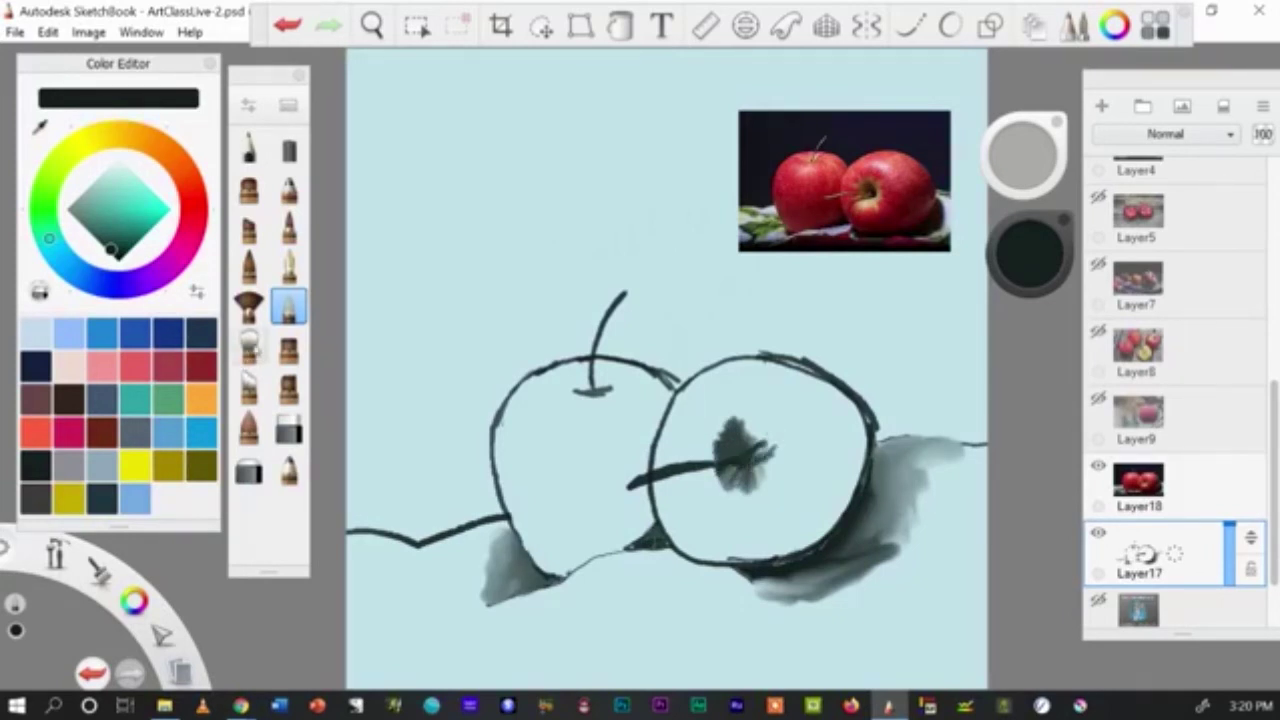
# Step: Using the wash brushes, darken the right apple's centre and soften both apples' outlines and the left stem mark
pyautogui.doubleClick(249, 345)
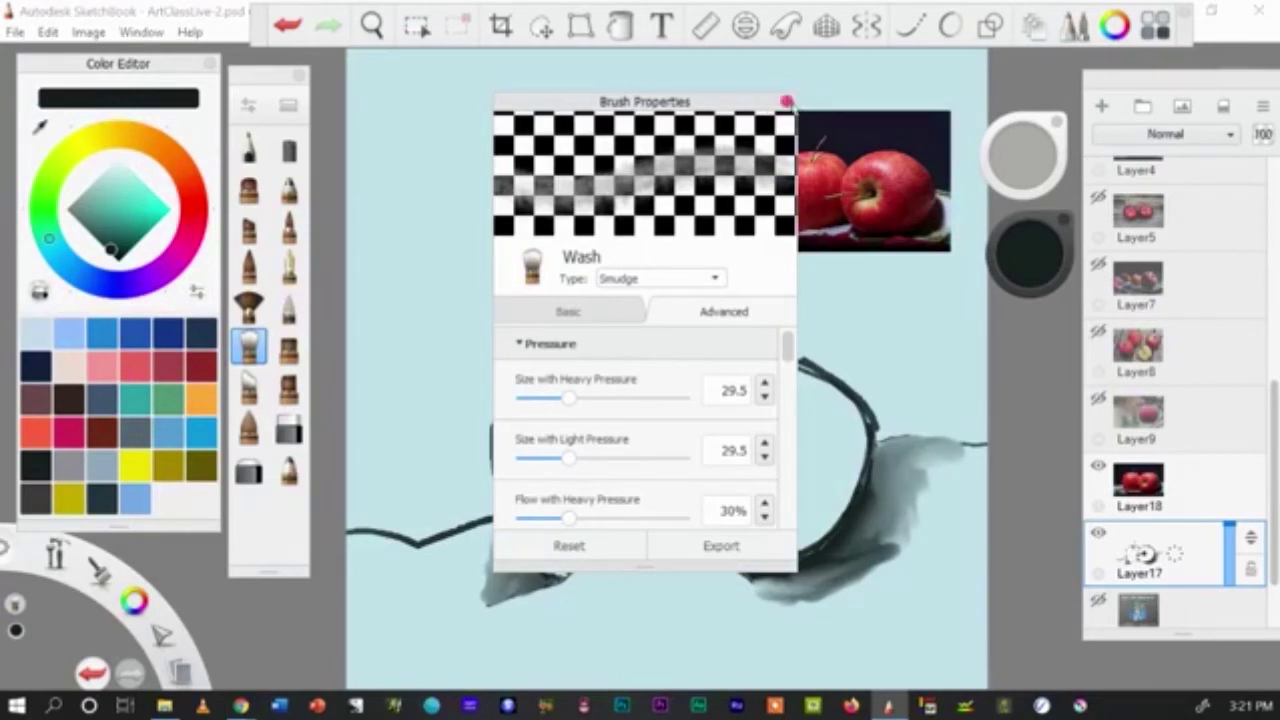
pyautogui.click(796, 108)
pyautogui.click(249, 386)
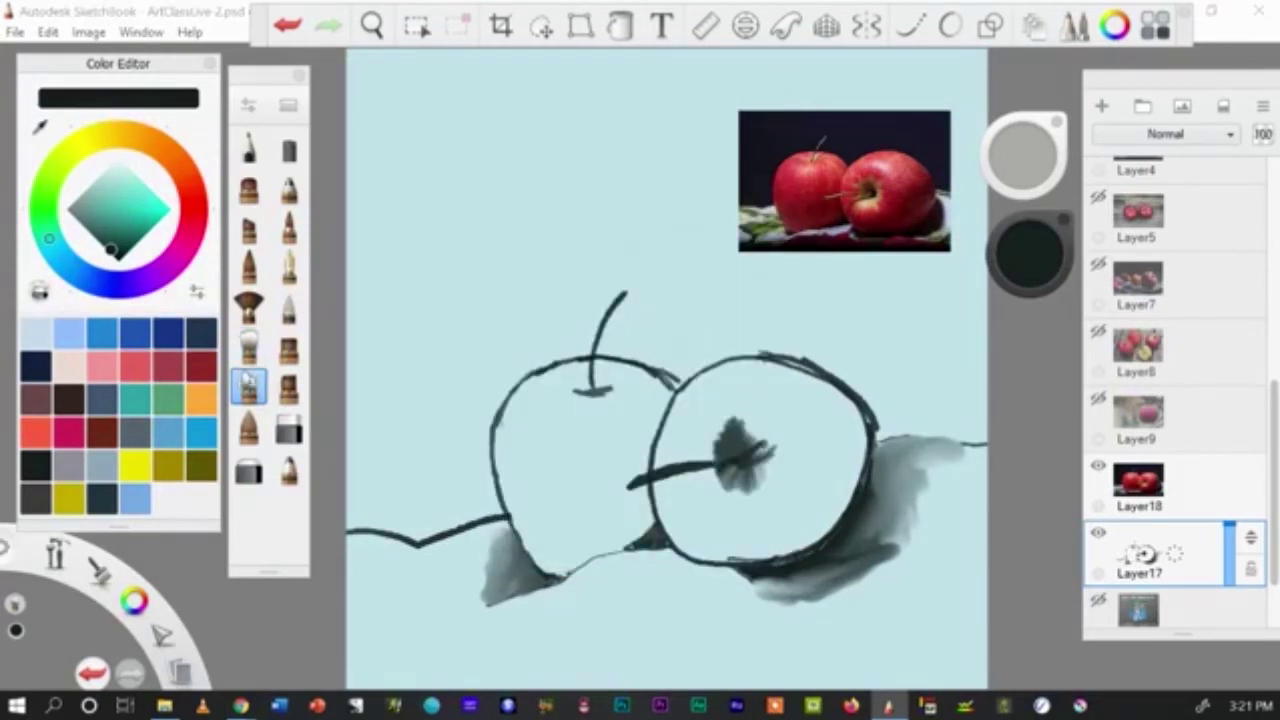
pyautogui.moveTo(731, 424)
pyautogui.mouseDown()
pyautogui.moveTo(754, 440)
pyautogui.moveTo(752, 418)
pyautogui.moveTo(785, 445)
pyautogui.moveTo(770, 450)
pyautogui.moveTo(790, 452)
pyautogui.moveTo(748, 475)
pyautogui.moveTo(765, 460)
pyautogui.moveTo(775, 485)
pyautogui.moveTo(760, 495)
pyautogui.moveTo(752, 480)
pyautogui.moveTo(725, 495)
pyautogui.moveTo(724, 458)
pyautogui.mouseUp()
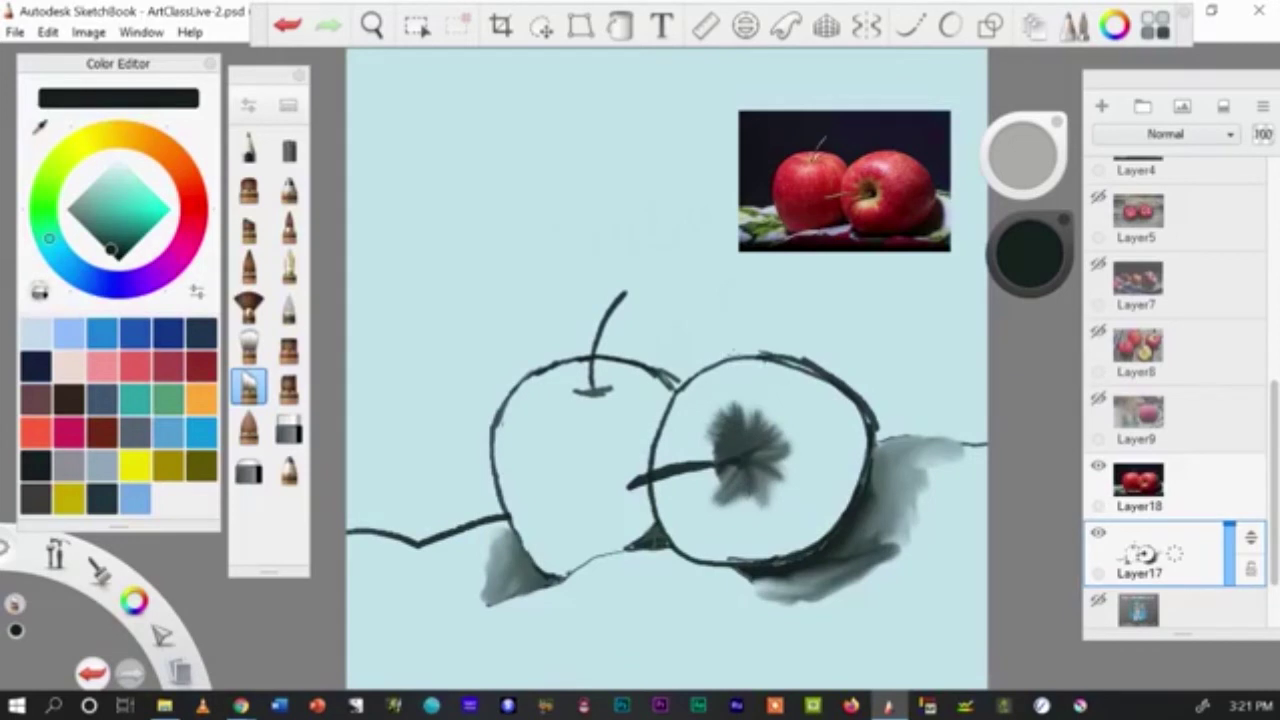
pyautogui.moveTo(795, 383)
pyautogui.mouseDown()
pyautogui.moveTo(835, 385)
pyautogui.moveTo(805, 375)
pyautogui.moveTo(860, 425)
pyautogui.moveTo(860, 490)
pyautogui.moveTo(845, 410)
pyautogui.moveTo(790, 365)
pyautogui.moveTo(825, 385)
pyautogui.mouseUp()
pyautogui.moveTo(856, 484)
pyautogui.mouseDown()
pyautogui.moveTo(846, 518)
pyautogui.moveTo(815, 545)
pyautogui.moveTo(750, 554)
pyautogui.mouseUp()
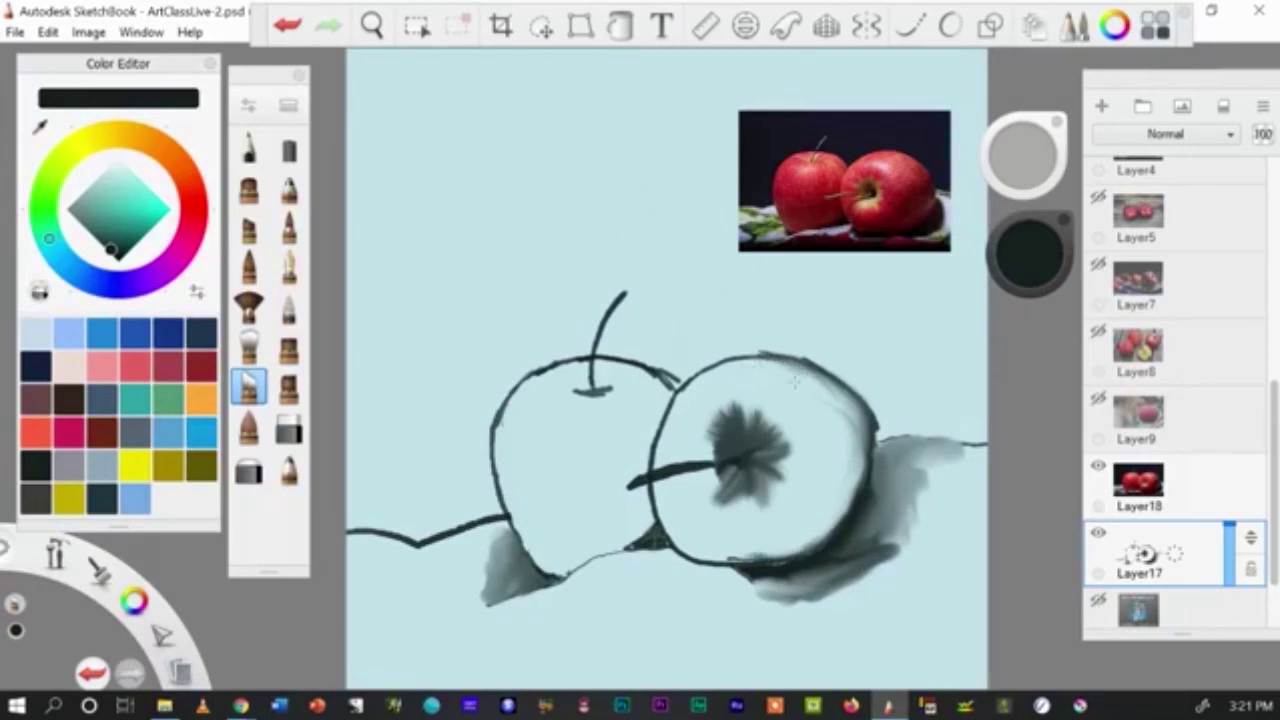
pyautogui.moveTo(565, 392)
pyautogui.mouseDown()
pyautogui.moveTo(608, 392)
pyautogui.moveTo(574, 390)
pyautogui.mouseUp()
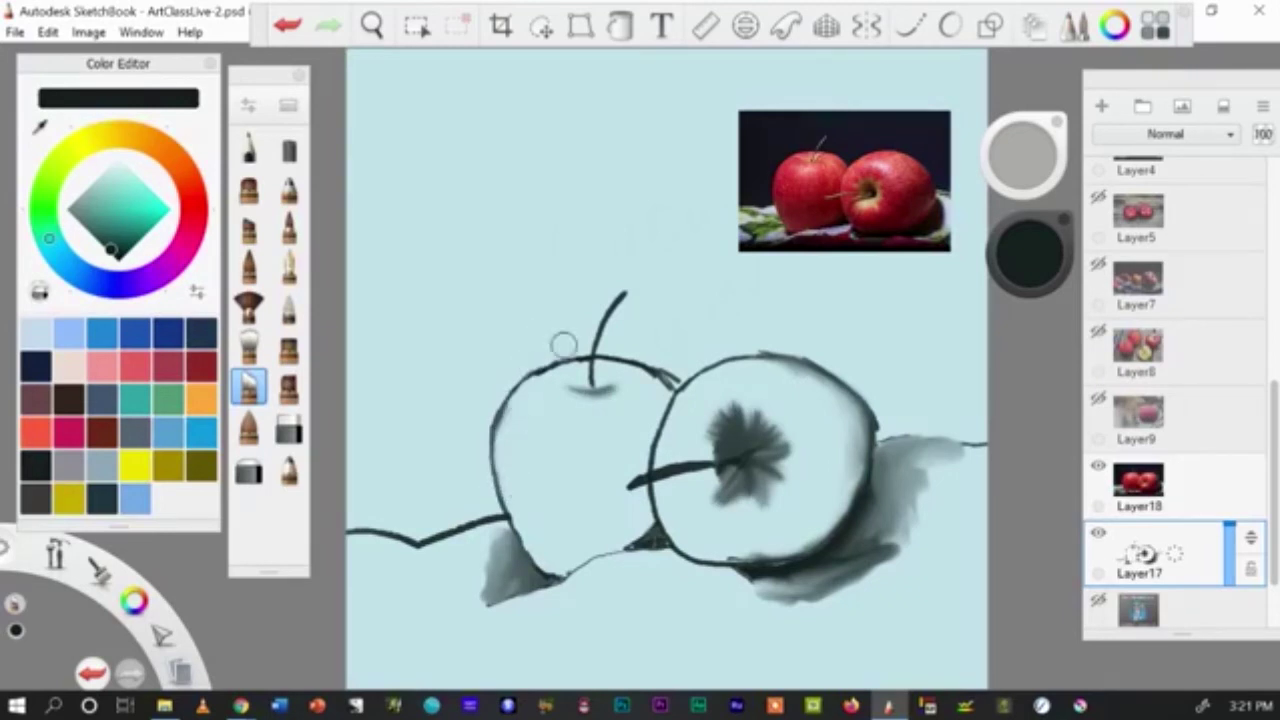
pyautogui.moveTo(666, 382)
pyautogui.mouseDown()
pyautogui.moveTo(632, 364)
pyautogui.moveTo(686, 378)
pyautogui.mouseUp()
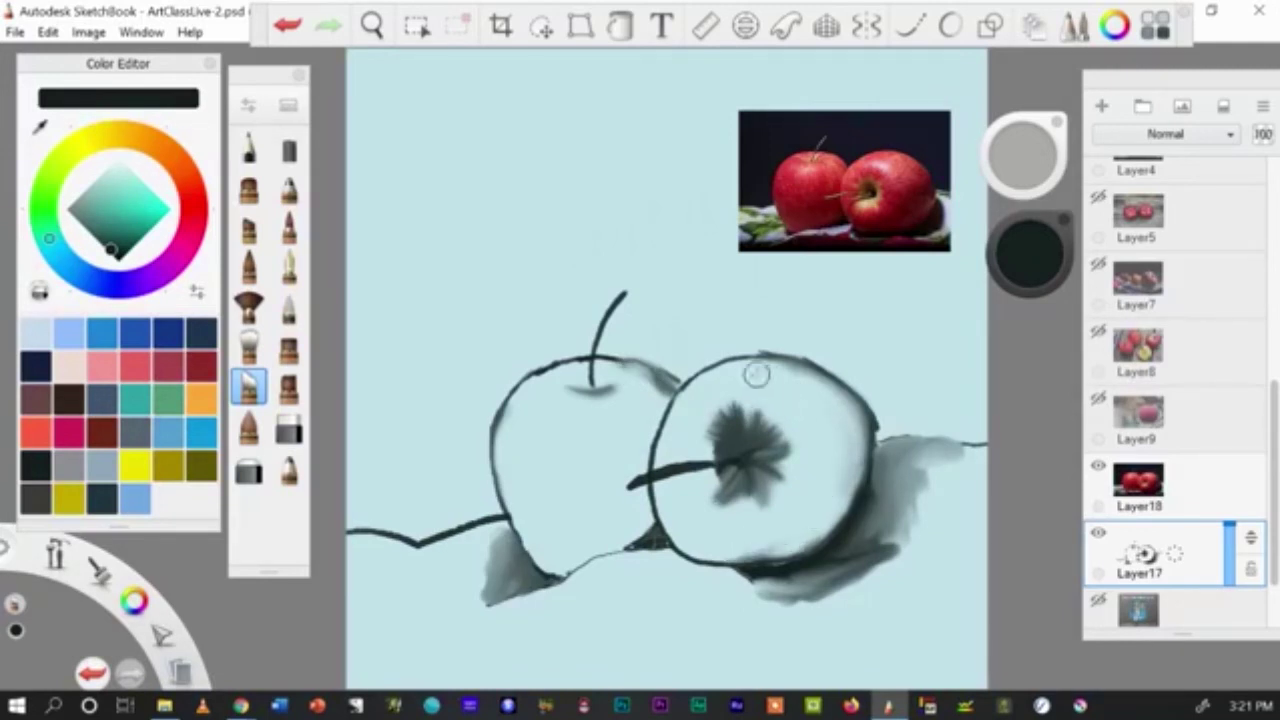
pyautogui.moveTo(716, 446)
pyautogui.mouseDown()
pyautogui.moveTo(705, 438)
pyautogui.moveTo(720, 460)
pyautogui.moveTo(712, 472)
pyautogui.moveTo(699, 449)
pyautogui.mouseUp()
pyautogui.click(289, 187)
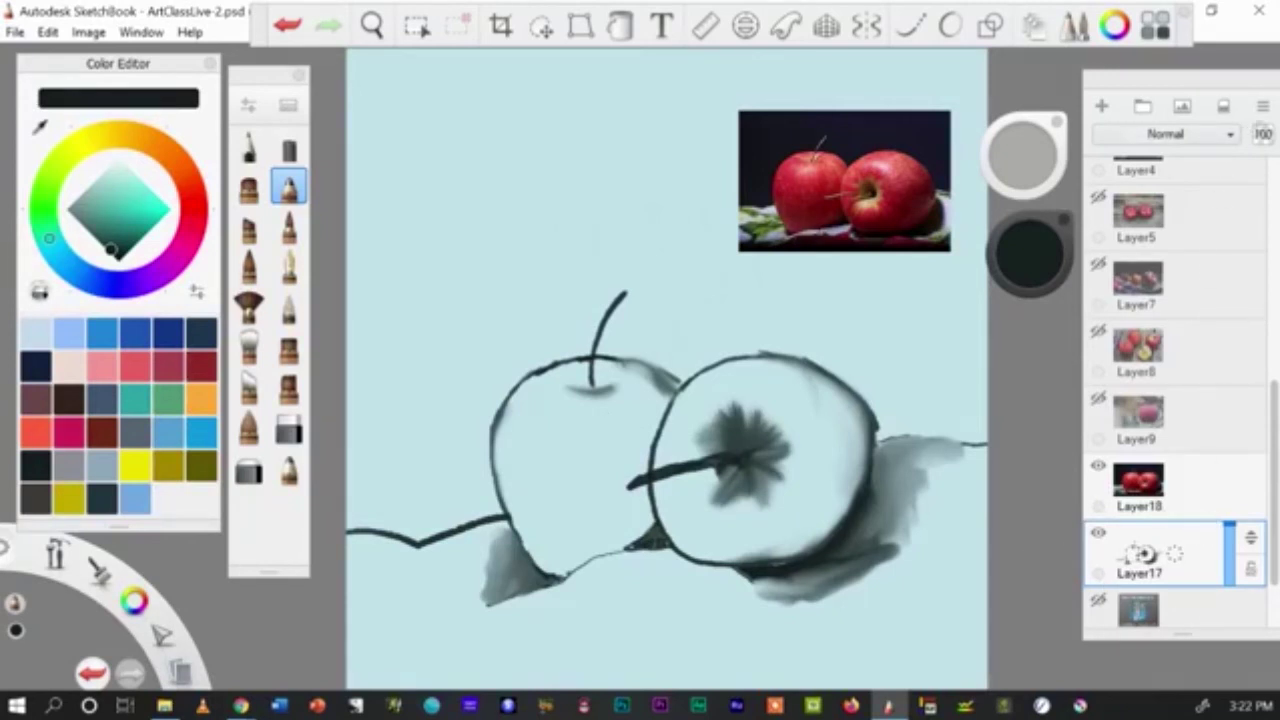
# Step: Lock Layer17 from the layer options and keep it as the active layer
pyautogui.click(1262, 106)
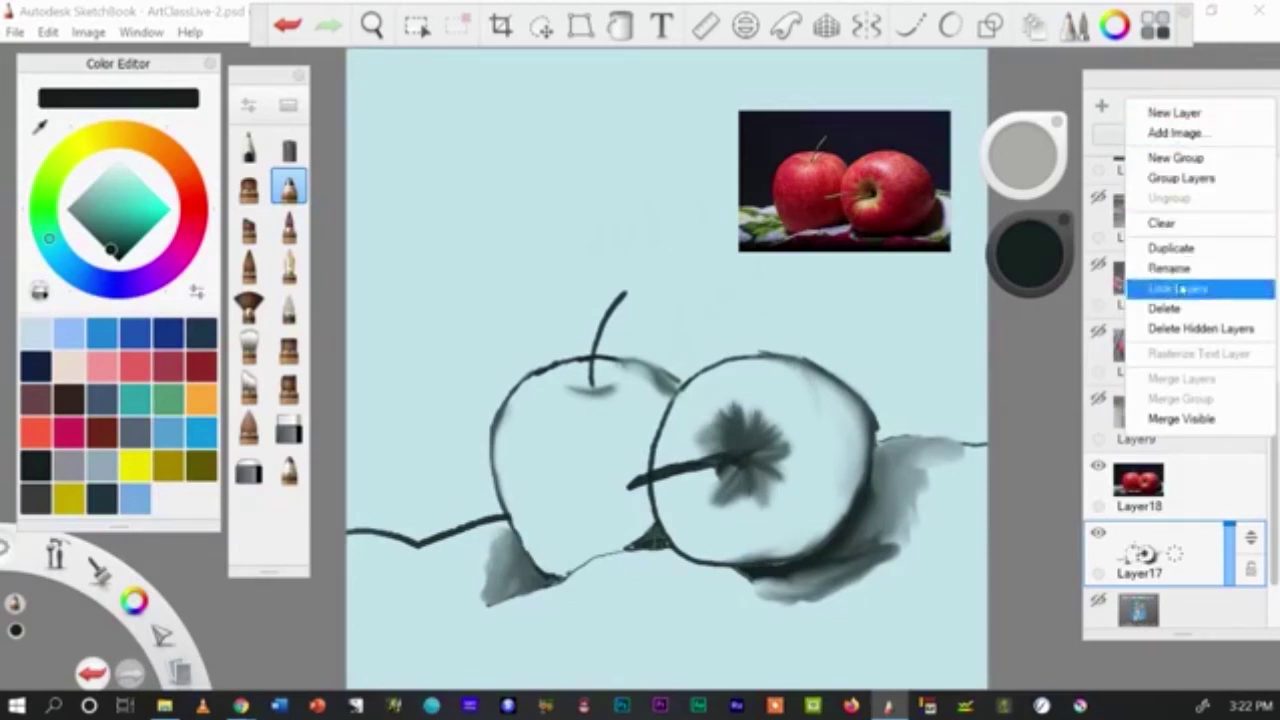
pyautogui.click(1178, 289)
pyautogui.click(1175, 285)
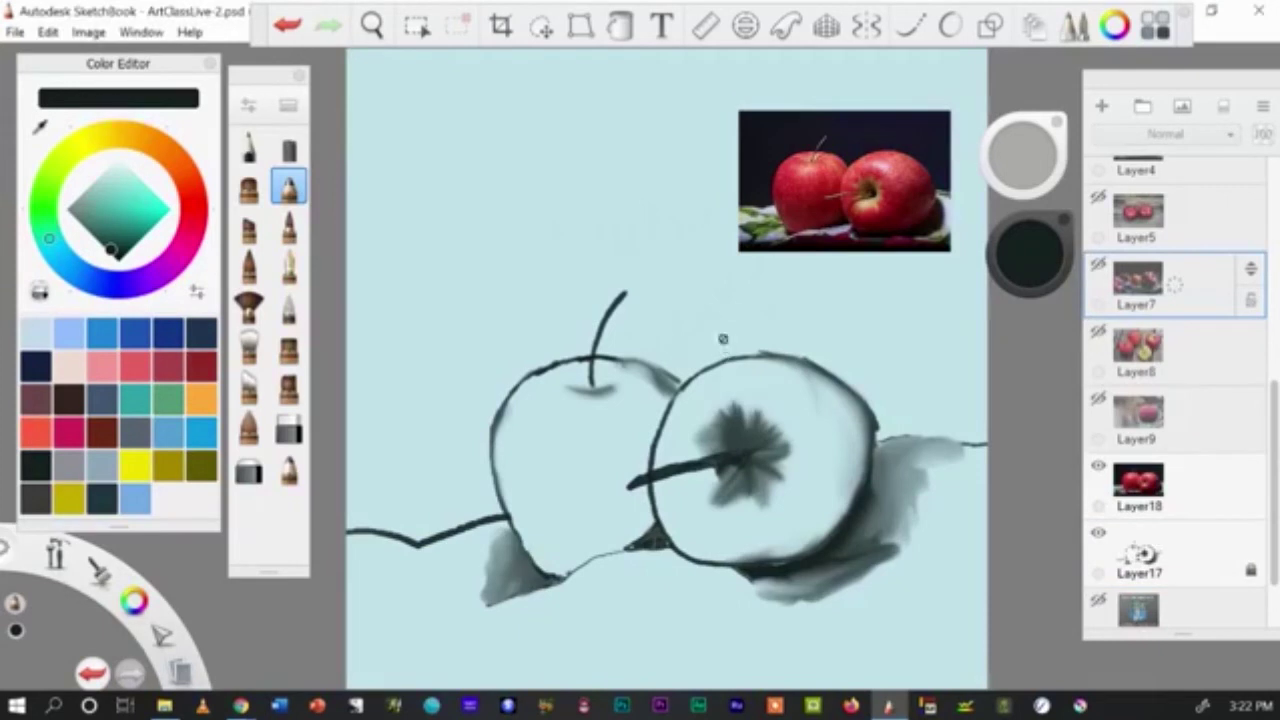
pyautogui.click(1200, 548)
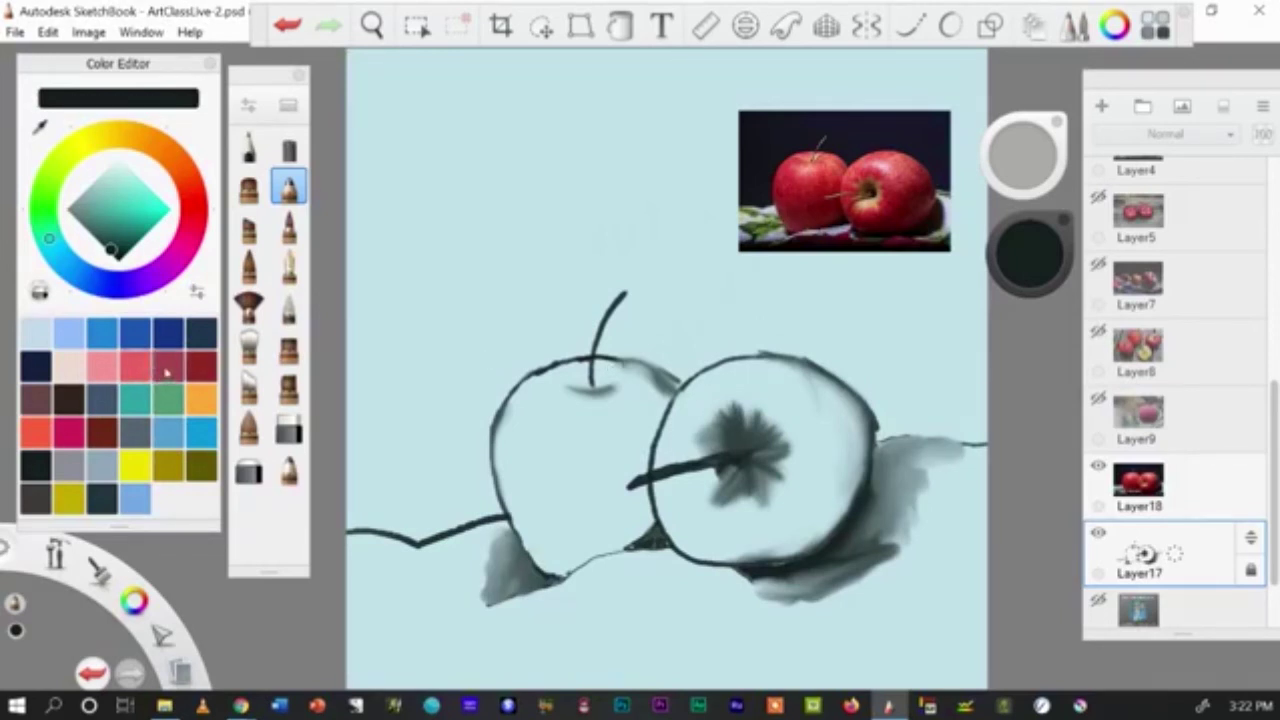
# Step: Choose a crimson paint colour and unlock Layer17
pyautogui.click(166, 370)
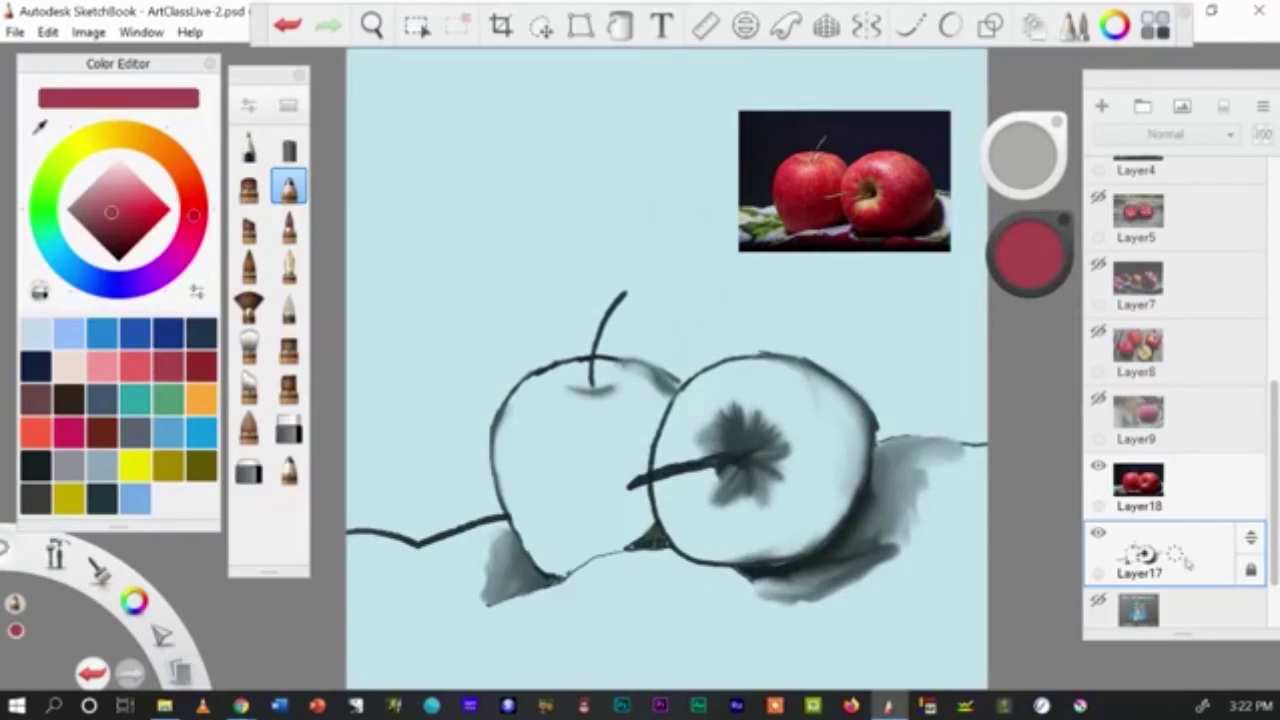
pyautogui.click(1262, 105)
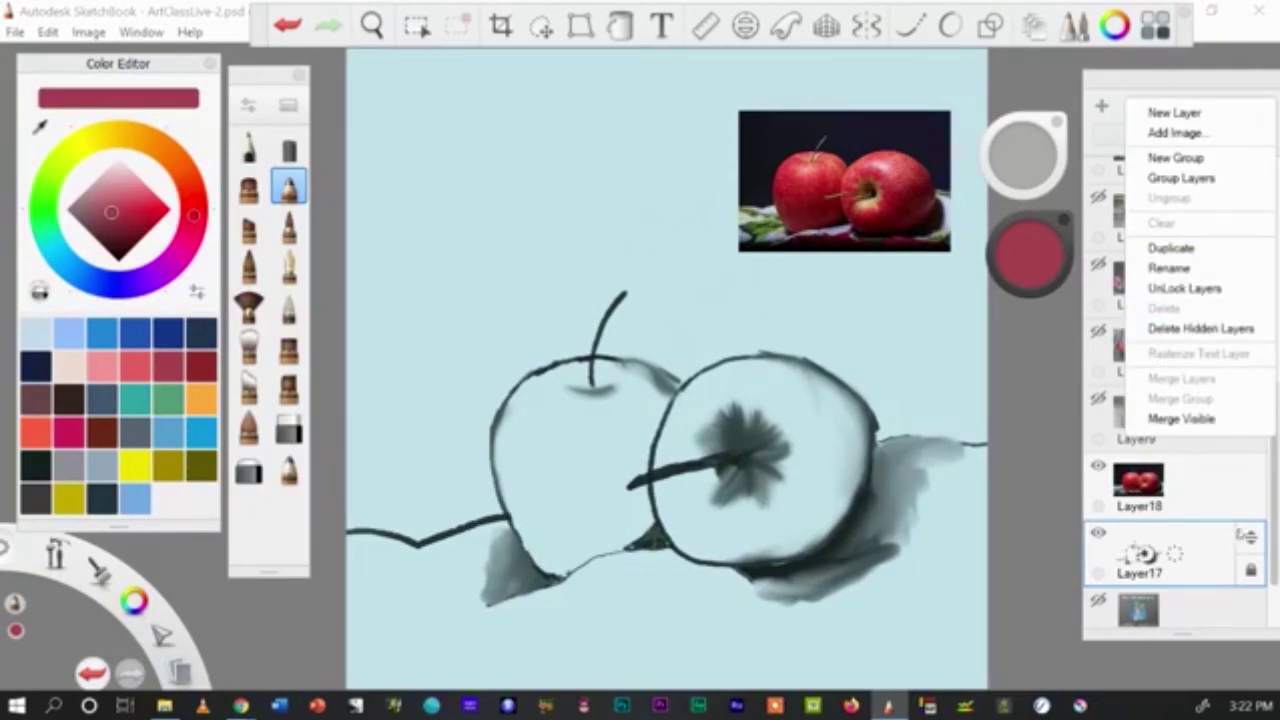
pyautogui.click(1248, 570)
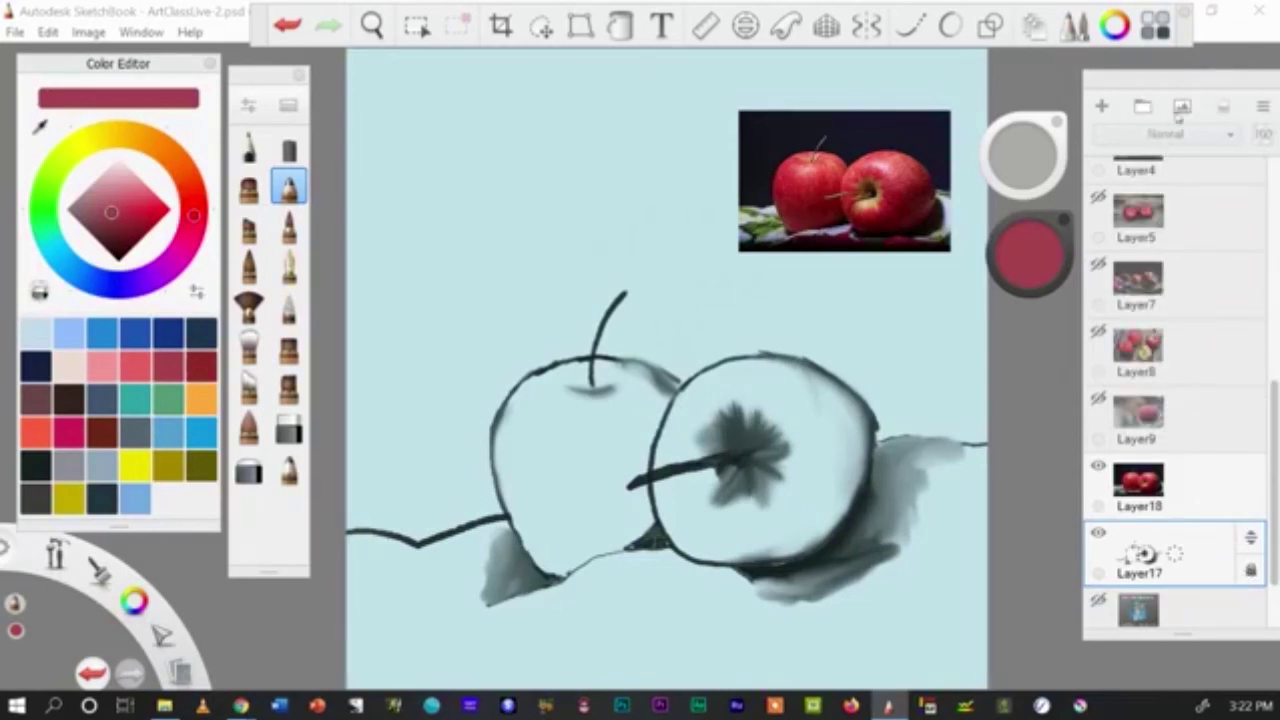
pyautogui.click(1262, 106)
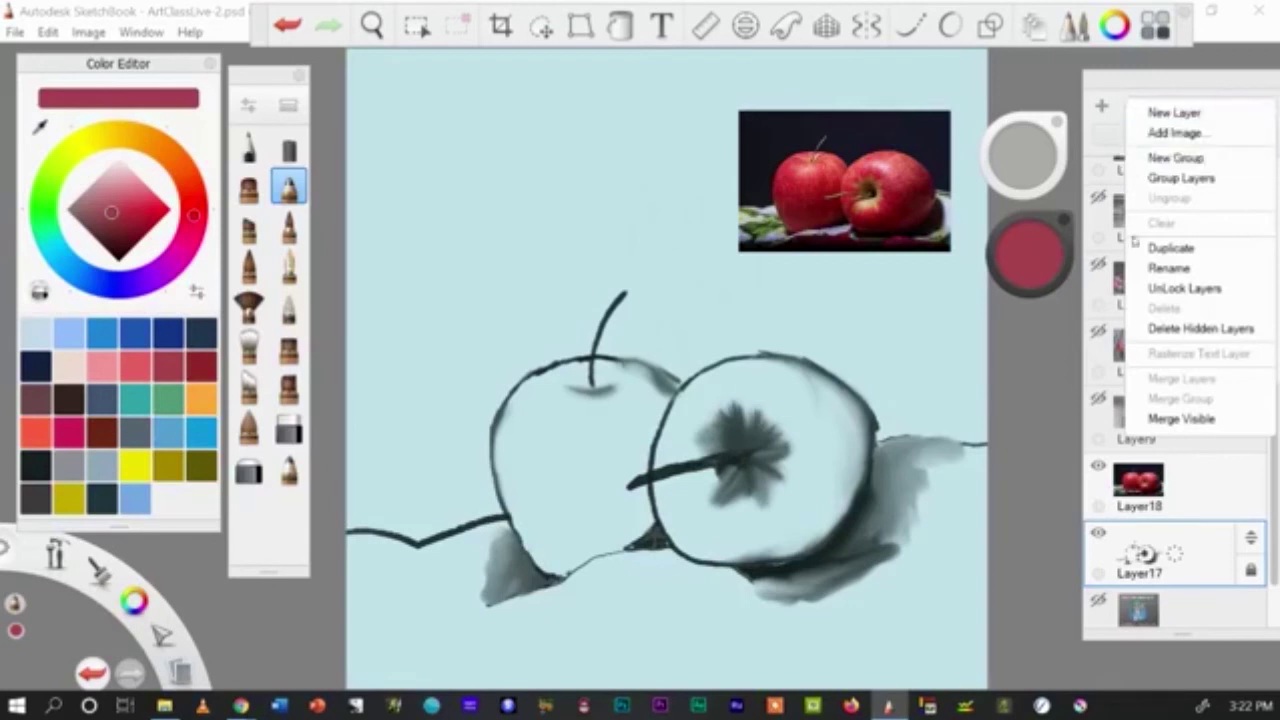
pyautogui.click(1182, 288)
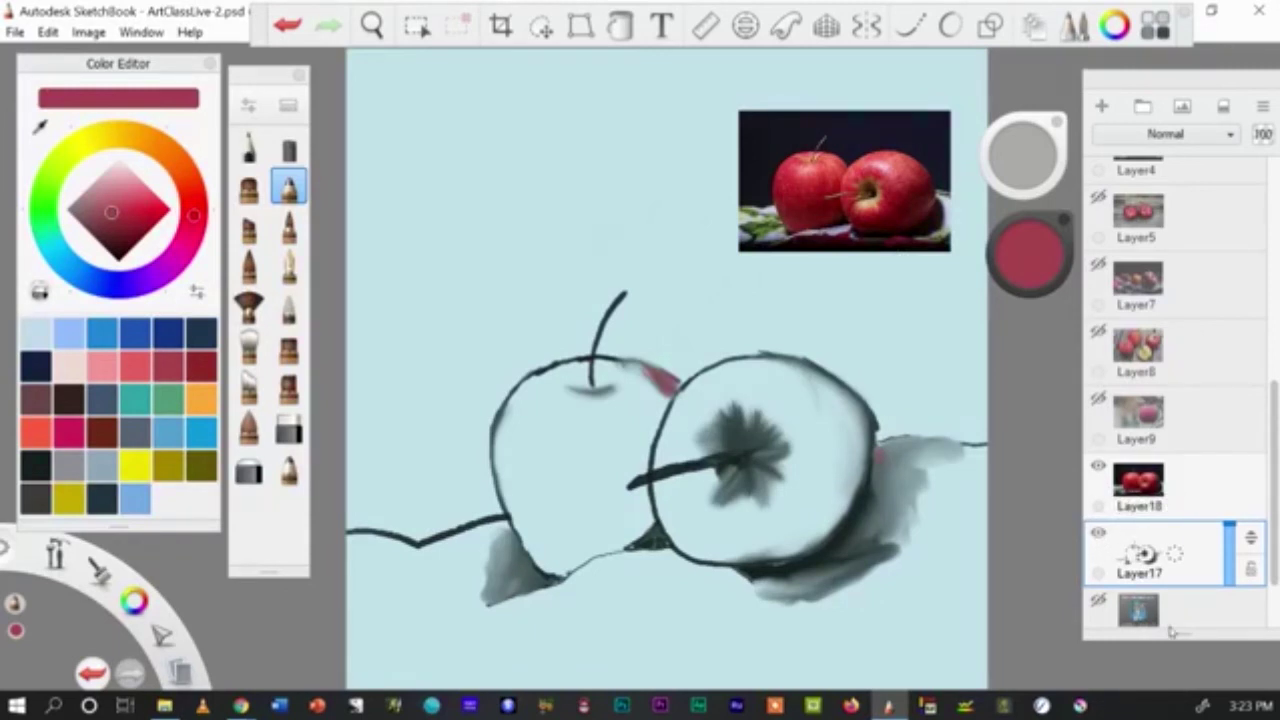
# Step: Add new Layer21, hide the apple photo and line-drawing layers, and choose bright blue paint
pyautogui.click(1101, 106)
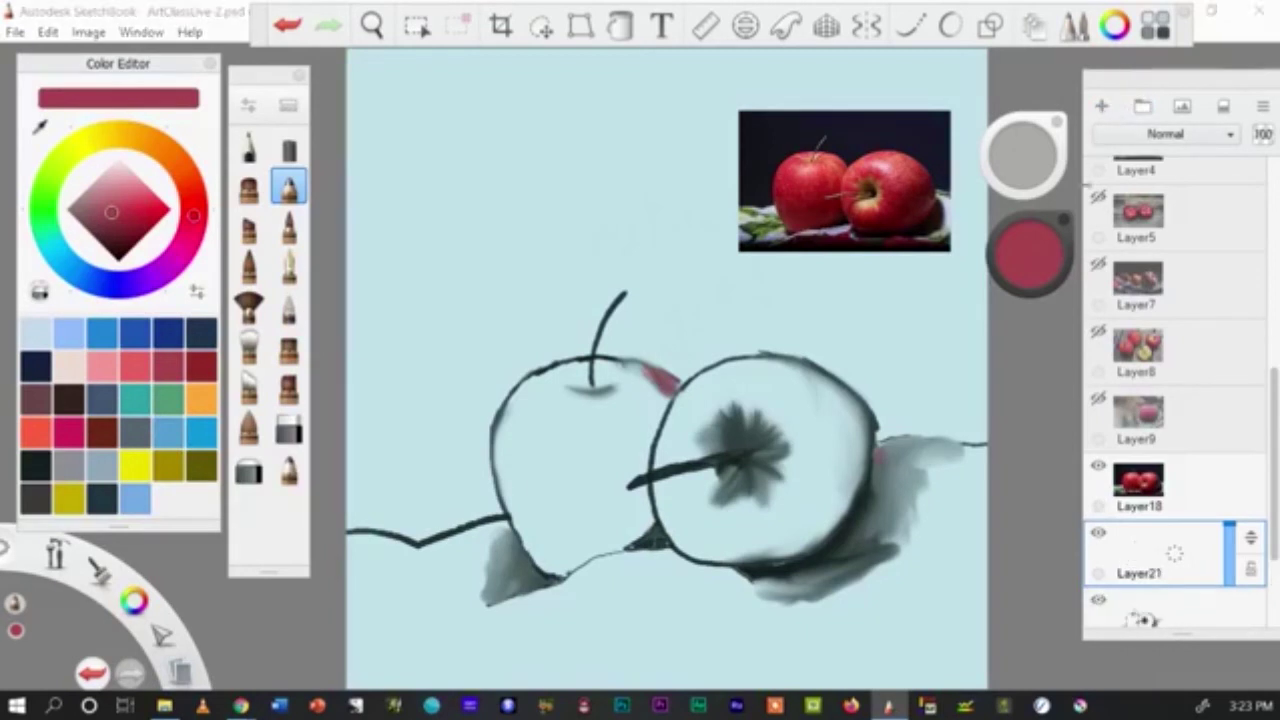
pyautogui.click(1098, 599)
pyautogui.click(1098, 599)
pyautogui.click(1098, 468)
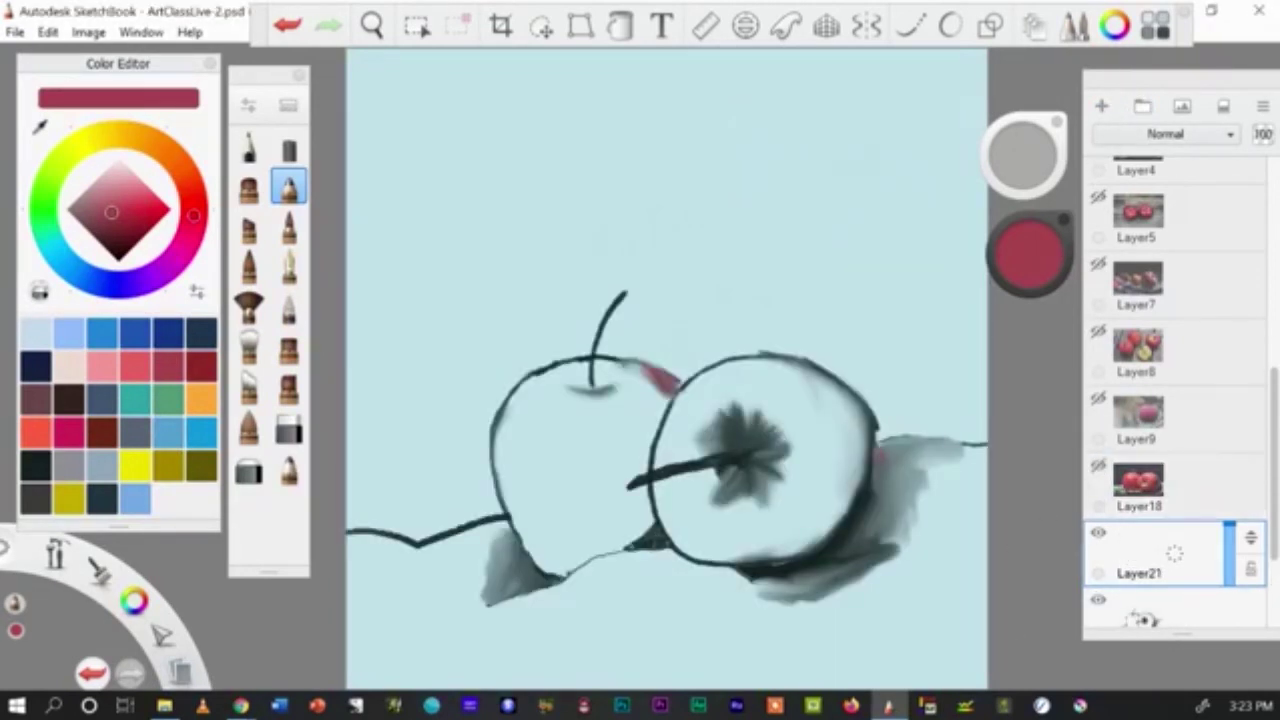
pyautogui.click(1098, 601)
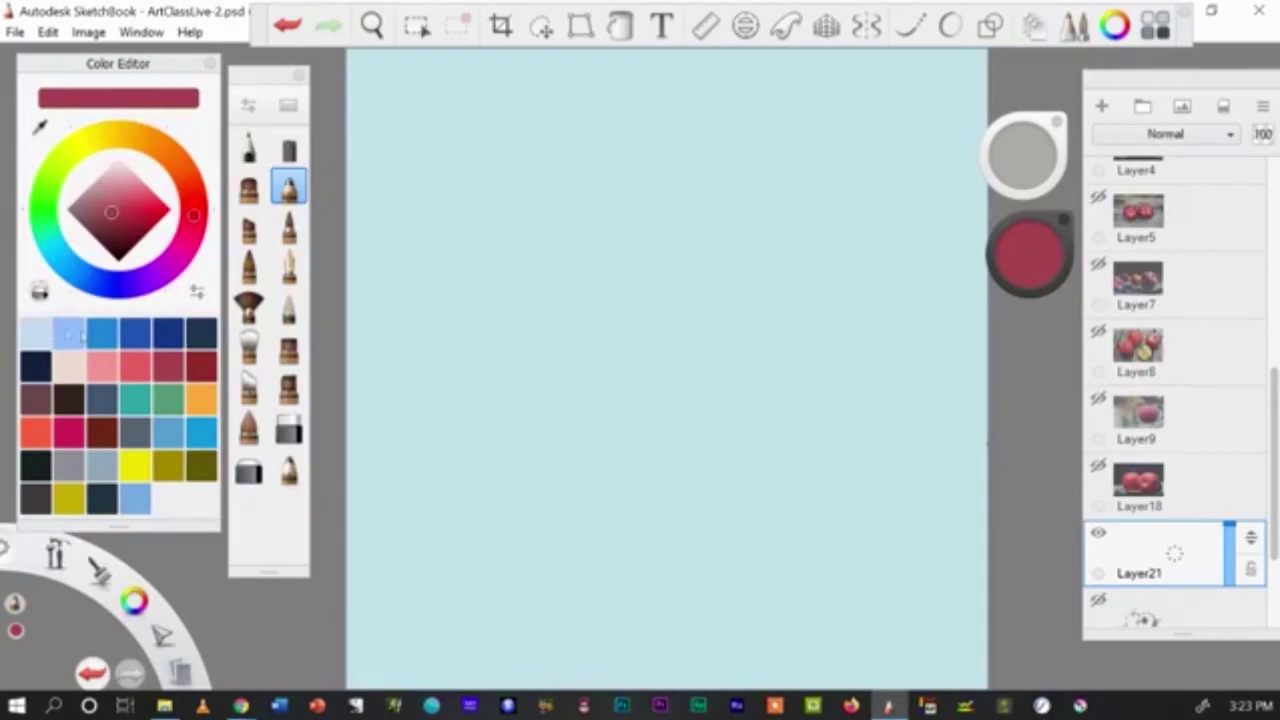
pyautogui.click(102, 330)
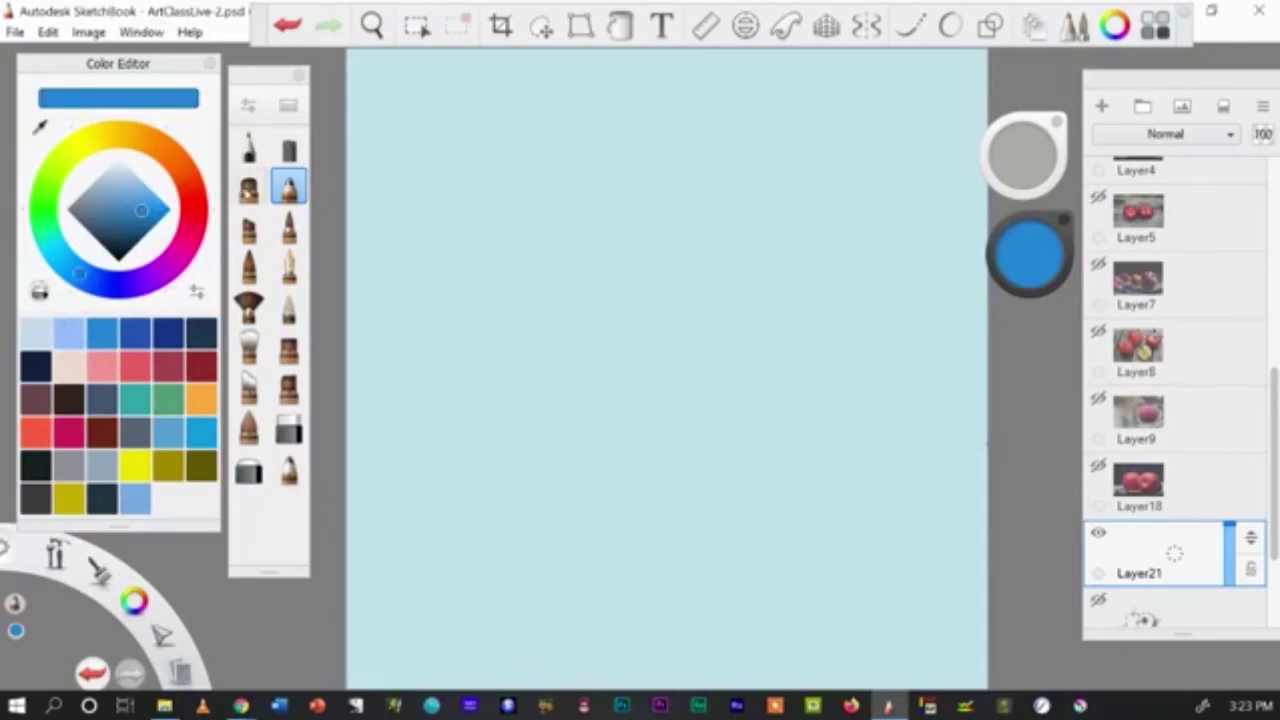
# Step: Try several brushes with light-blue test dabs, settling on a soft painting brush
pyautogui.click(249, 187)
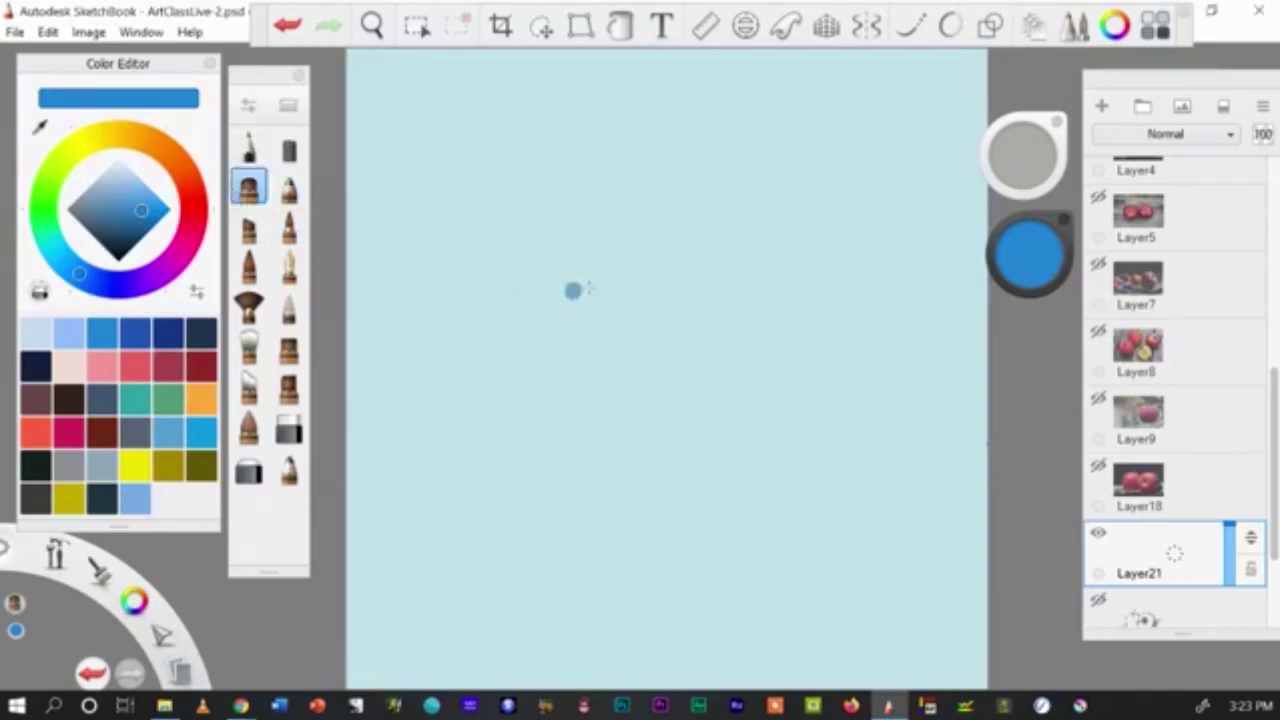
pyautogui.click(249, 347)
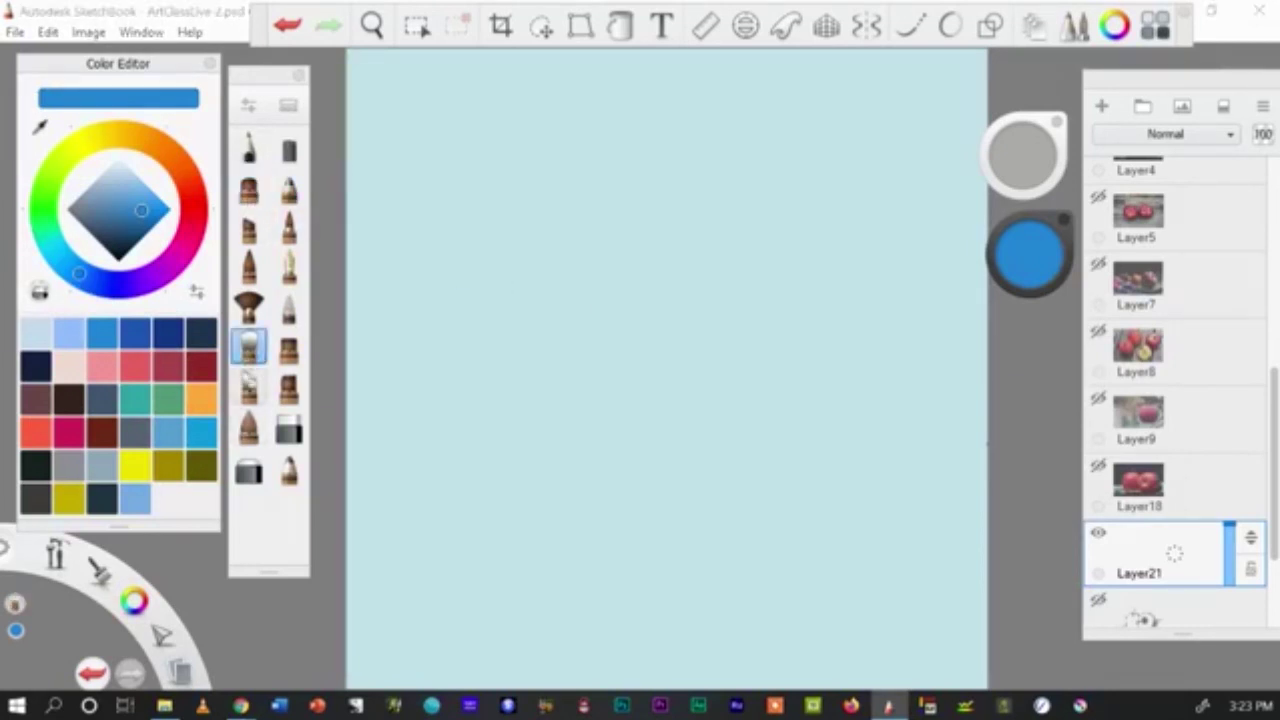
pyautogui.click(289, 347)
pyautogui.click(514, 354)
pyautogui.click(289, 387)
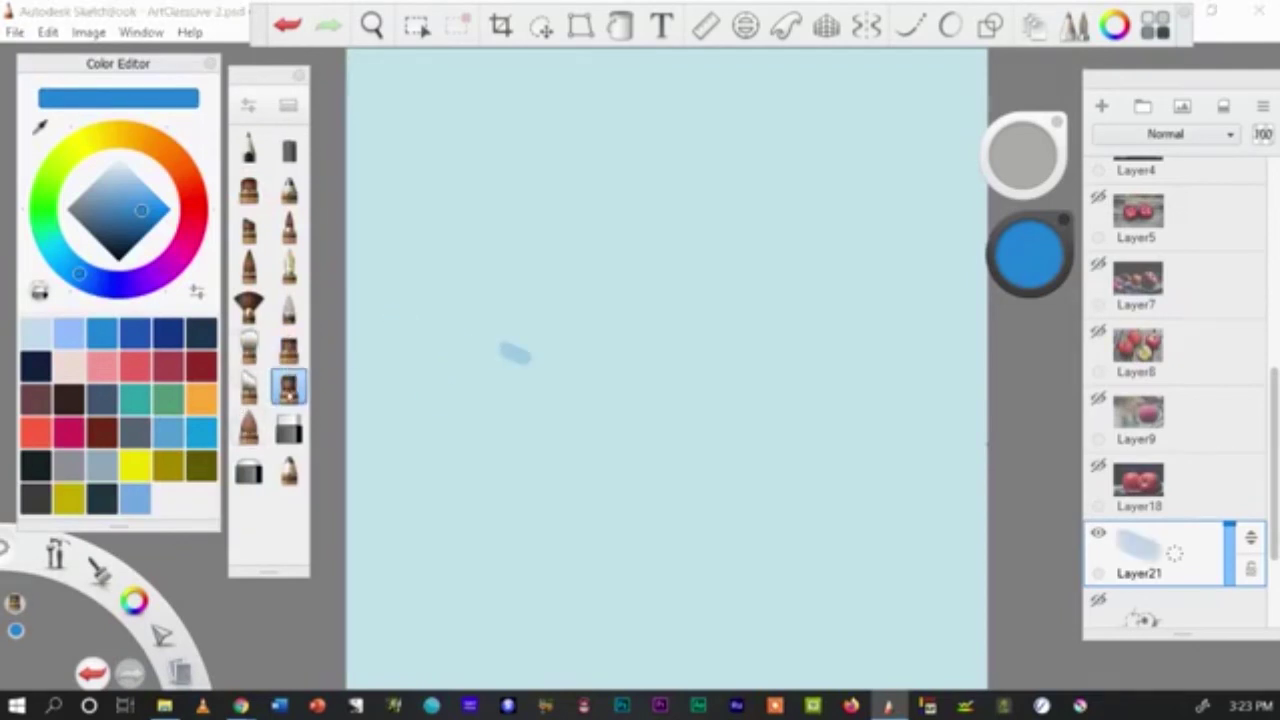
pyautogui.moveTo(480, 360)
pyautogui.mouseDown()
pyautogui.moveTo(503, 370)
pyautogui.moveTo(520, 335)
pyautogui.moveTo(545, 365)
pyautogui.mouseUp()
# Step: At brush size about 109, paint soft blue cloud strokes across the upper half of the canvas
pyautogui.moveTo(1021, 190); pyautogui.dragTo(1027, 165)
pyautogui.moveTo(525, 200); pyautogui.dragTo(648, 368)
pyautogui.moveTo(600, 330)
pyautogui.mouseDown()
pyautogui.moveTo(560, 430)
pyautogui.moveTo(470, 320)
pyautogui.moveTo(740, 160)
pyautogui.moveTo(560, 150)
pyautogui.moveTo(655, 120)
pyautogui.moveTo(770, 110)
pyautogui.moveTo(890, 200)
pyautogui.moveTo(850, 320)
pyautogui.mouseUp()
pyautogui.moveTo(653, 113)
pyautogui.mouseDown()
pyautogui.moveTo(930, 110)
pyautogui.moveTo(980, 100)
pyautogui.moveTo(950, 75)
pyautogui.moveTo(978, 87)
pyautogui.mouseUp()
pyautogui.moveTo(945, 185)
pyautogui.mouseDown()
pyautogui.moveTo(905, 210)
pyautogui.moveTo(830, 90)
pyautogui.moveTo(770, 120)
pyautogui.moveTo(740, 80)
pyautogui.moveTo(690, 150)
pyautogui.moveTo(620, 190)
pyautogui.moveTo(600, 60)
pyautogui.moveTo(560, 120)
pyautogui.moveTo(600, 230)
pyautogui.moveTo(905, 330)
pyautogui.moveTo(970, 280)
pyautogui.moveTo(985, 300)
pyautogui.mouseUp()
pyautogui.moveTo(560, 215)
pyautogui.mouseDown()
pyautogui.moveTo(525, 140)
pyautogui.moveTo(445, 150)
pyautogui.moveTo(420, 110)
pyautogui.moveTo(375, 110)
pyautogui.moveTo(360, 170)
pyautogui.moveTo(500, 270)
pyautogui.moveTo(510, 295)
pyautogui.moveTo(710, 310)
pyautogui.moveTo(800, 340)
pyautogui.moveTo(730, 365)
pyautogui.mouseUp()
pyautogui.moveTo(740, 210)
pyautogui.mouseDown()
pyautogui.moveTo(745, 185)
pyautogui.moveTo(700, 110)
pyautogui.moveTo(640, 75)
pyautogui.mouseUp()
pyautogui.moveTo(610, 225)
pyautogui.mouseDown()
pyautogui.moveTo(540, 330)
pyautogui.moveTo(425, 375)
pyautogui.moveTo(512, 432)
pyautogui.mouseUp()
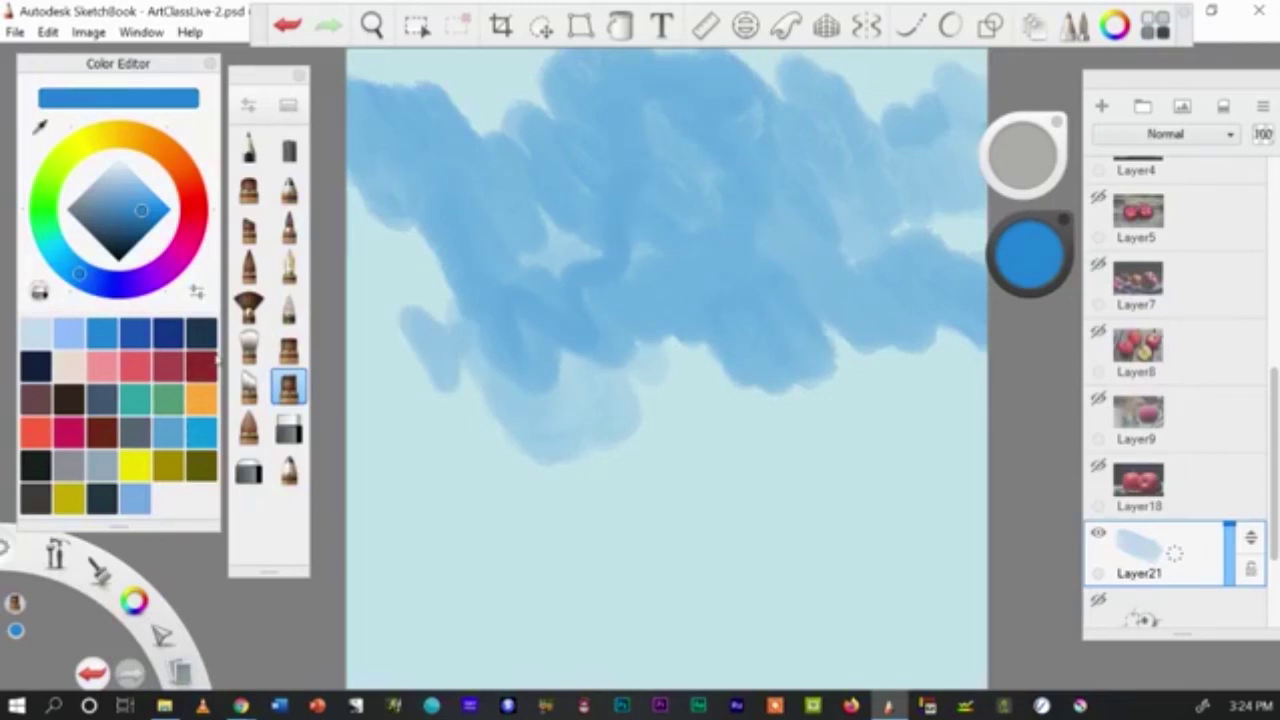
# Step: With the fan brush in very light blue, paint pale highlights over the upper-right cloud
pyautogui.click(249, 305)
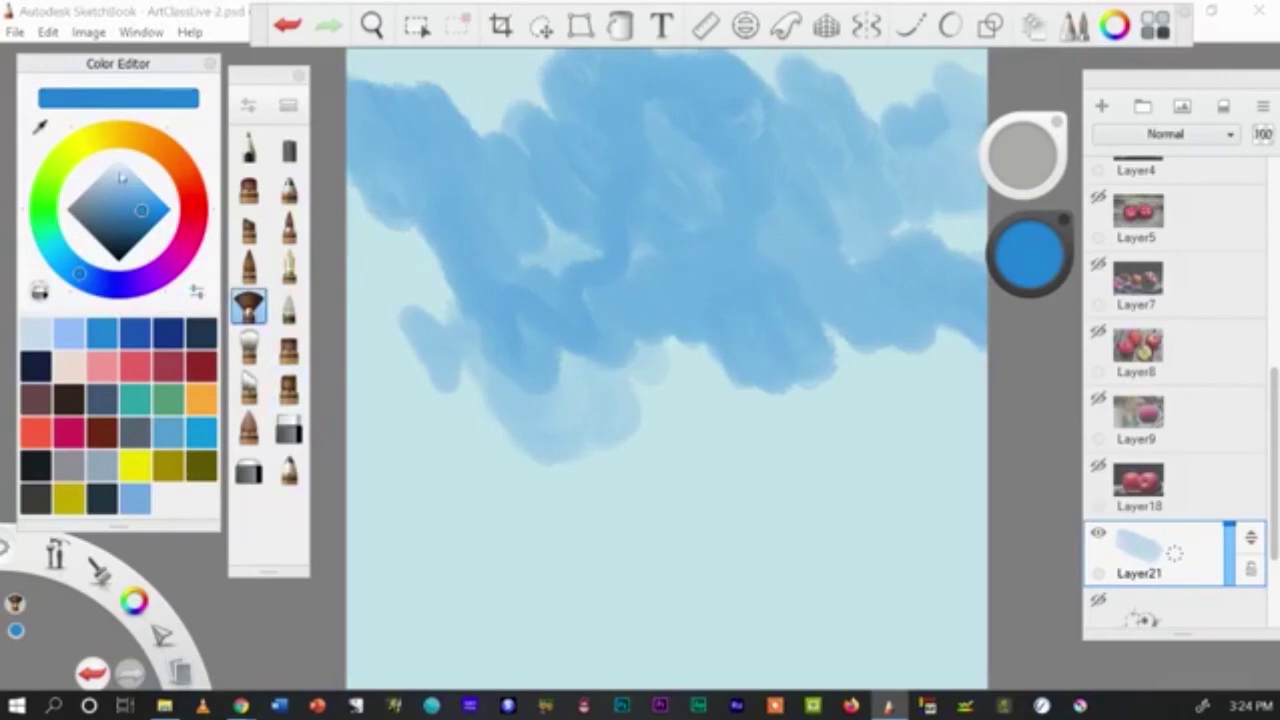
pyautogui.click(121, 170)
pyautogui.moveTo(614, 243)
pyautogui.mouseDown()
pyautogui.moveTo(600, 230)
pyautogui.moveTo(612, 205)
pyautogui.moveTo(560, 155)
pyautogui.moveTo(545, 90)
pyautogui.moveTo(650, 118)
pyautogui.moveTo(755, 65)
pyautogui.moveTo(865, 100)
pyautogui.moveTo(860, 155)
pyautogui.moveTo(797, 142)
pyautogui.moveTo(750, 190)
pyautogui.moveTo(870, 260)
pyautogui.moveTo(920, 230)
pyautogui.moveTo(848, 178)
pyautogui.moveTo(825, 290)
pyautogui.moveTo(791, 320)
pyautogui.moveTo(535, 335)
pyautogui.moveTo(378, 200)
pyautogui.moveTo(397, 230)
pyautogui.moveTo(495, 110)
pyautogui.moveTo(621, 232)
pyautogui.moveTo(720, 300)
pyautogui.moveTo(815, 160)
pyautogui.moveTo(945, 360)
pyautogui.moveTo(972, 320)
pyautogui.moveTo(700, 380)
pyautogui.moveTo(615, 350)
pyautogui.moveTo(530, 395)
pyautogui.moveTo(410, 380)
pyautogui.moveTo(634, 143)
pyautogui.moveTo(745, 75)
pyautogui.mouseUp()
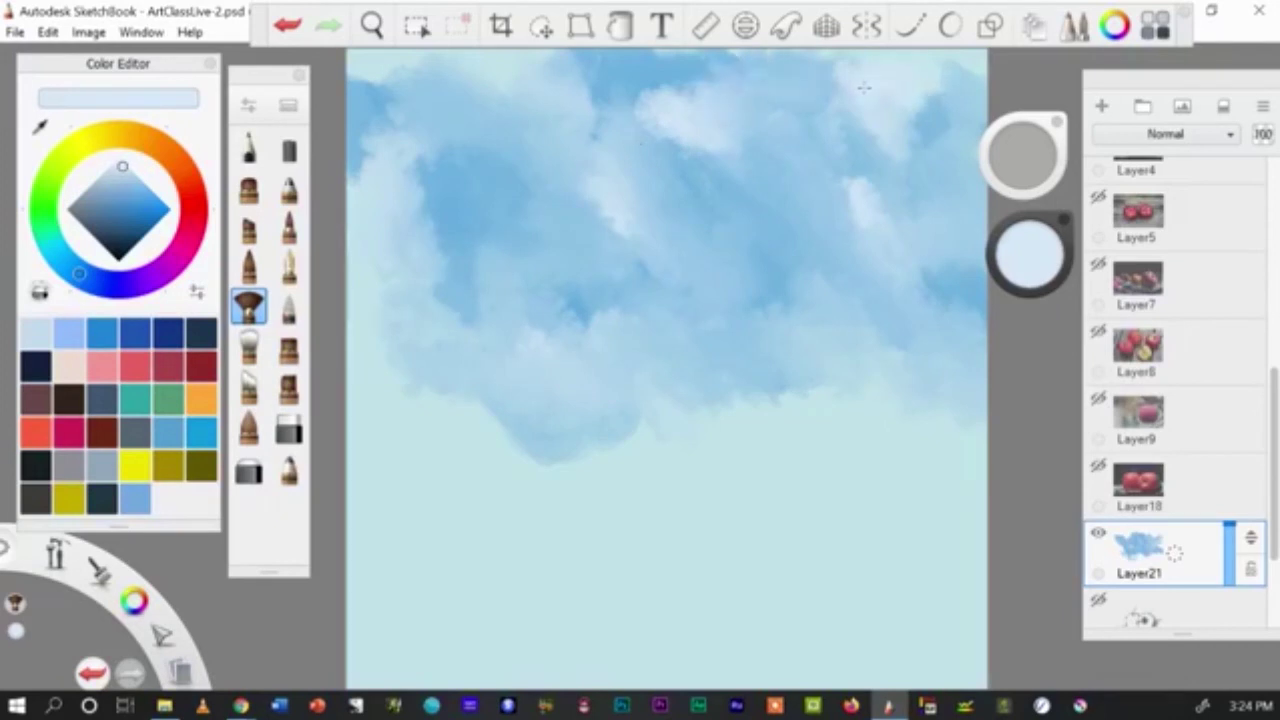
pyautogui.moveTo(930, 100)
pyautogui.mouseDown()
pyautogui.moveTo(840, 180)
pyautogui.moveTo(855, 210)
pyautogui.mouseUp()
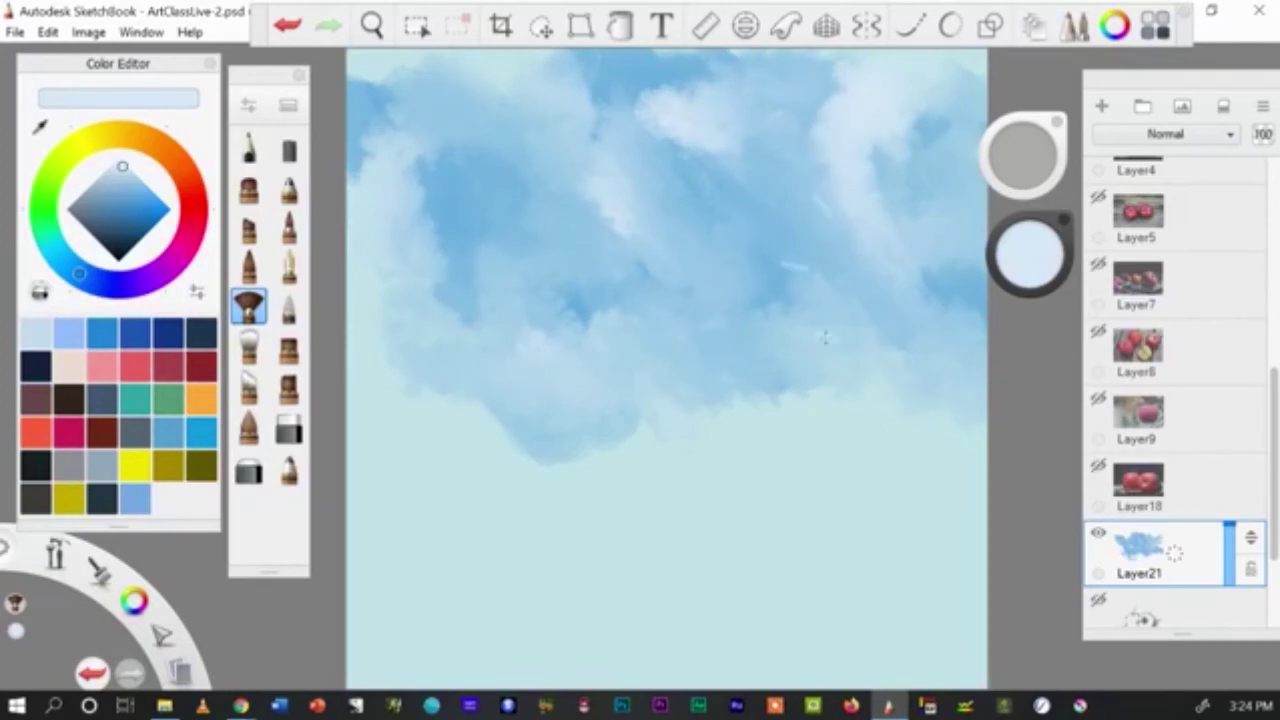
# Step: Set a brush to about 14.8 in dark navy and paint the diagonal vine from the top-left edge
pyautogui.click(288, 187)
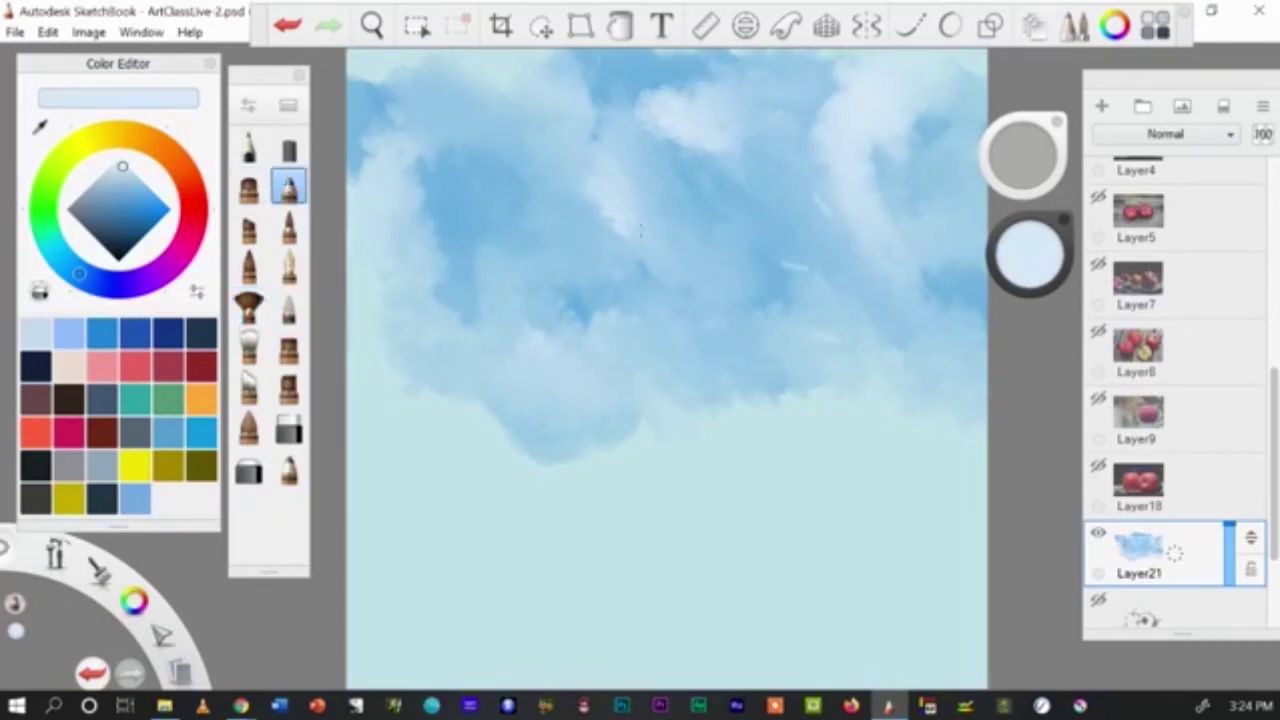
pyautogui.click(1015, 163)
pyautogui.click(200, 333)
pyautogui.moveTo(386, 152)
pyautogui.mouseDown()
pyautogui.moveTo(540, 352)
pyautogui.moveTo(482, 254)
pyautogui.mouseUp()
pyautogui.moveTo(416, 176); pyautogui.dragTo(640, 455)
pyautogui.moveTo(378, 140); pyautogui.dragTo(528, 304)
pyautogui.moveTo(346, 96); pyautogui.dragTo(456, 212)
# Step: Thicken the vine's upper part and carry it down to the bottom of the canvas
pyautogui.moveTo(346, 104); pyautogui.dragTo(400, 172)
pyautogui.moveTo(360, 130); pyautogui.dragTo(488, 288)
pyautogui.moveTo(416, 200); pyautogui.dragTo(510, 322)
pyautogui.moveTo(488, 276); pyautogui.dragTo(594, 408)
pyautogui.moveTo(510, 320); pyautogui.dragTo(652, 464)
pyautogui.moveTo(610, 404)
pyautogui.mouseDown()
pyautogui.moveTo(682, 500)
pyautogui.moveTo(468, 274)
pyautogui.moveTo(680, 558)
pyautogui.mouseUp()
pyautogui.moveTo(634, 460); pyautogui.dragTo(694, 574)
pyautogui.moveTo(658, 482)
pyautogui.mouseDown()
pyautogui.moveTo(710, 568)
pyautogui.moveTo(722, 648)
pyautogui.mouseUp()
pyautogui.moveTo(688, 575)
pyautogui.mouseDown()
pyautogui.moveTo(744, 688)
pyautogui.moveTo(730, 646)
pyautogui.moveTo(726, 688)
pyautogui.mouseUp()
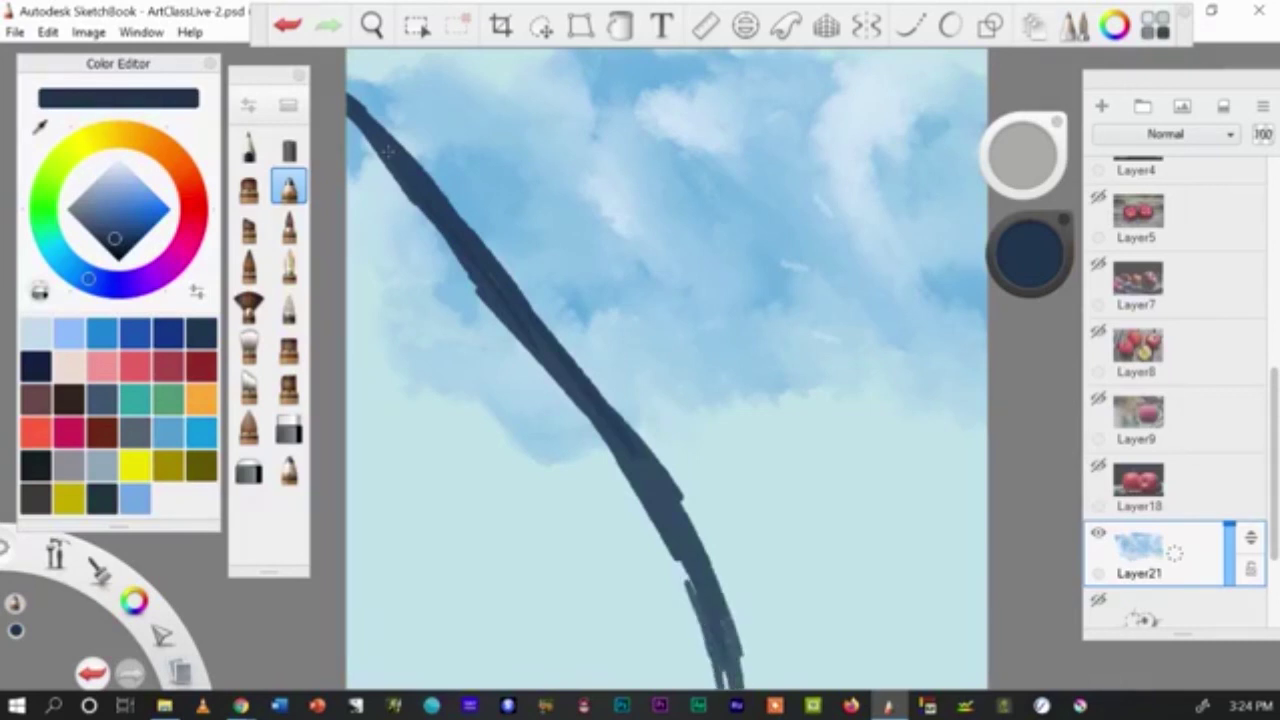
# Step: Darken and thicken the vine's upper end and middle, filling light gaps in its lower section
pyautogui.moveTo(432, 222); pyautogui.dragTo(352, 130)
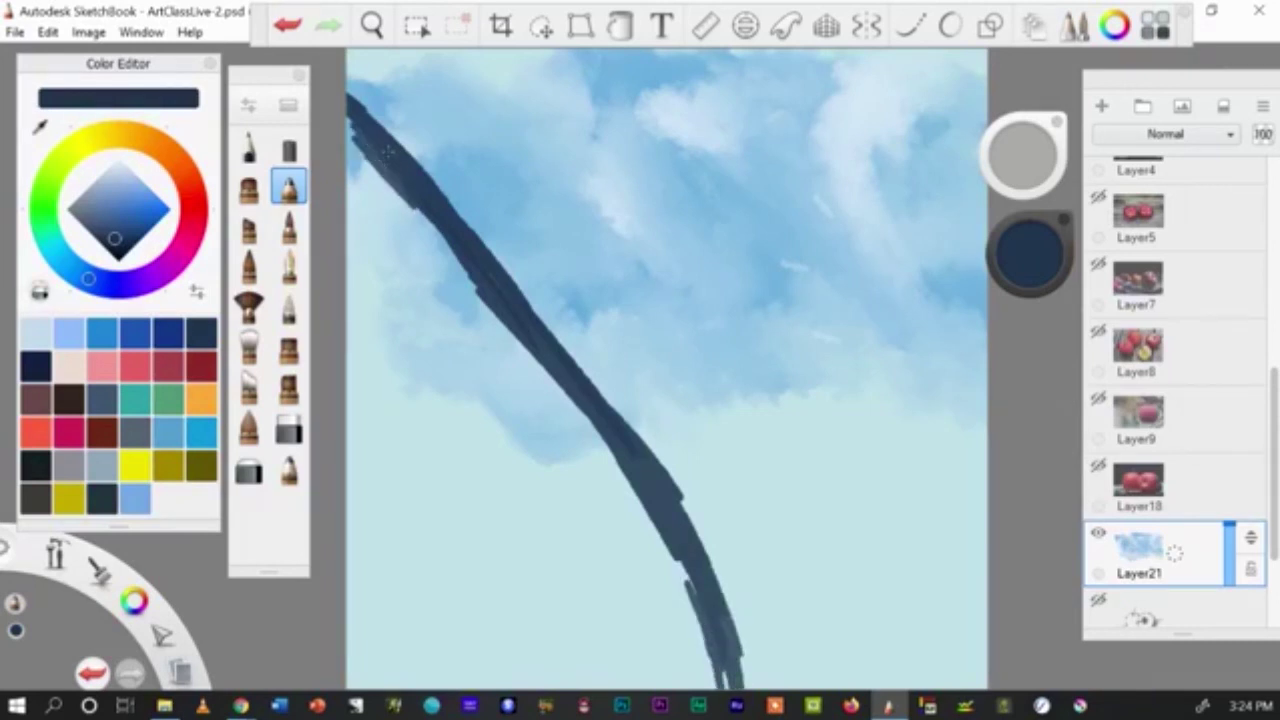
pyautogui.moveTo(466, 270); pyautogui.dragTo(418, 210)
pyautogui.moveTo(348, 118)
pyautogui.mouseDown()
pyautogui.moveTo(518, 344)
pyautogui.moveTo(442, 244)
pyautogui.mouseUp()
pyautogui.moveTo(534, 362); pyautogui.dragTo(644, 516)
pyautogui.moveTo(506, 334)
pyautogui.mouseDown()
pyautogui.moveTo(620, 470)
pyautogui.moveTo(686, 602)
pyautogui.mouseUp()
pyautogui.moveTo(610, 470); pyautogui.dragTo(690, 612)
pyautogui.moveTo(680, 562); pyautogui.dragTo(700, 626)
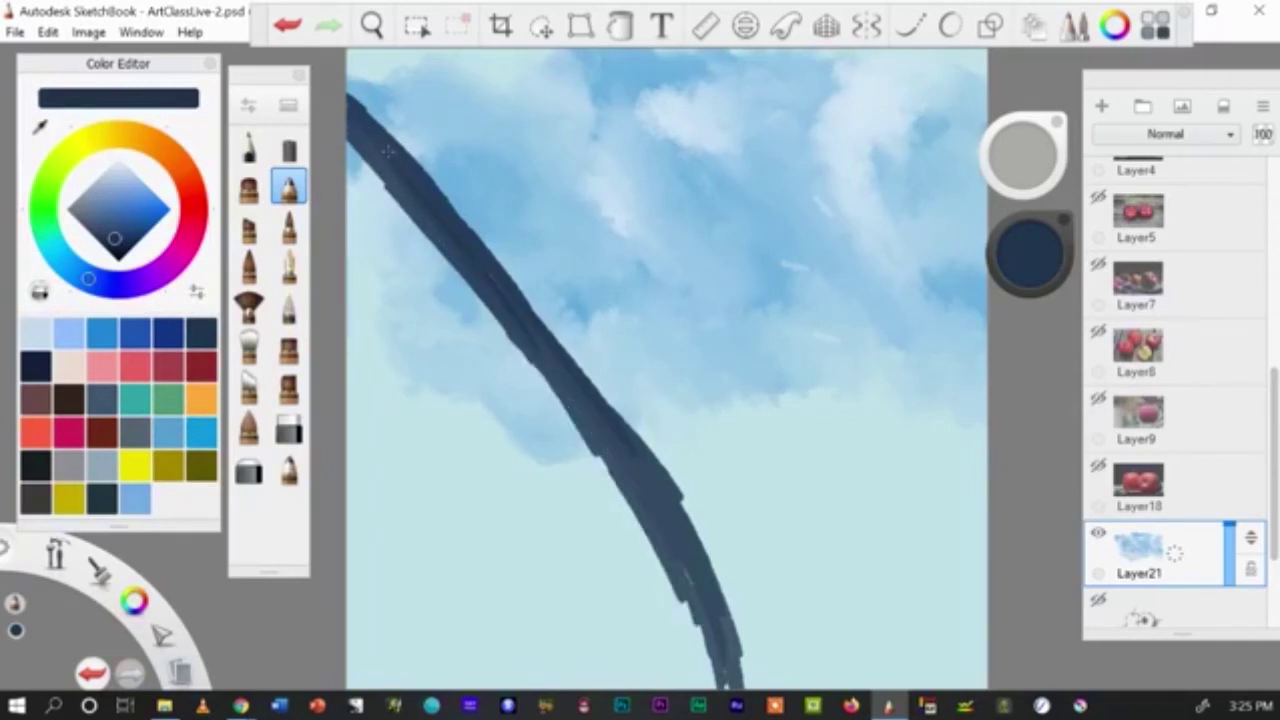
pyautogui.moveTo(494, 256); pyautogui.dragTo(560, 340)
pyautogui.moveTo(474, 230); pyautogui.dragTo(556, 330)
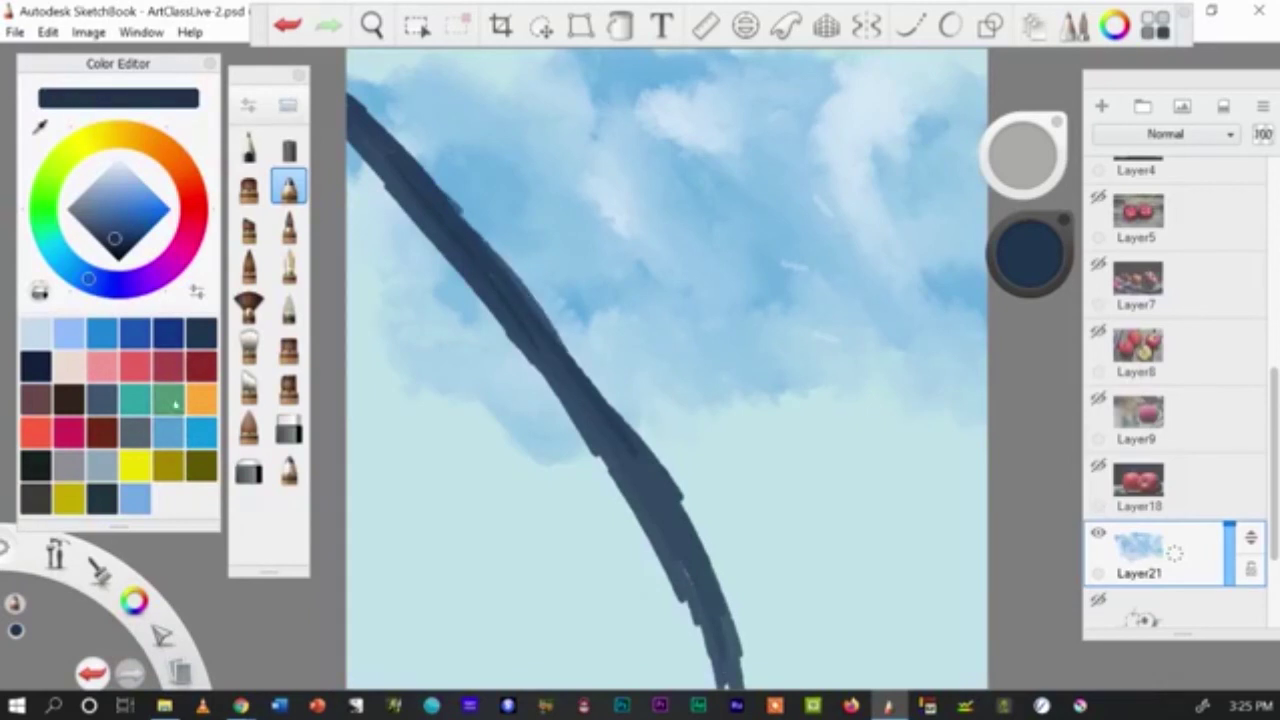
# Step: Paint the navy vine over in green, adding darker green along its left and lower edges
pyautogui.click(150, 396)
pyautogui.moveTo(350, 98)
pyautogui.mouseDown()
pyautogui.moveTo(694, 518)
pyautogui.moveTo(742, 662)
pyautogui.mouseUp()
pyautogui.moveTo(672, 532); pyautogui.dragTo(700, 590)
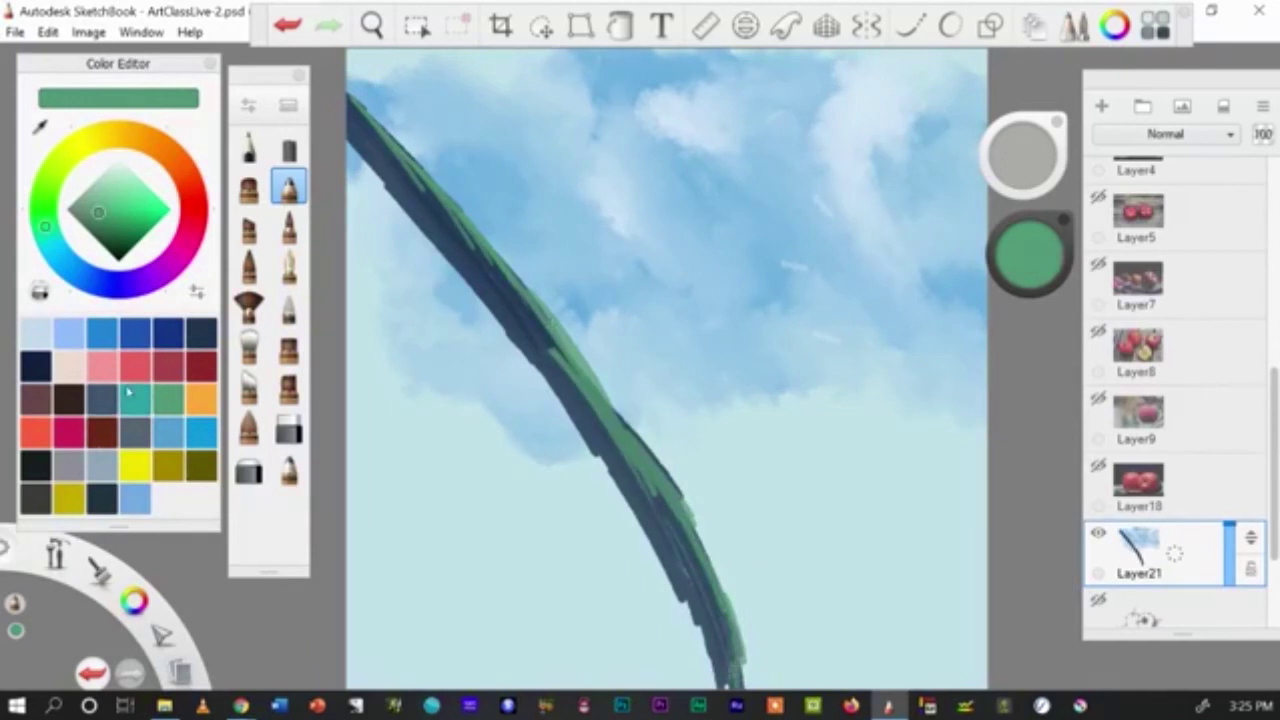
pyautogui.click(115, 235)
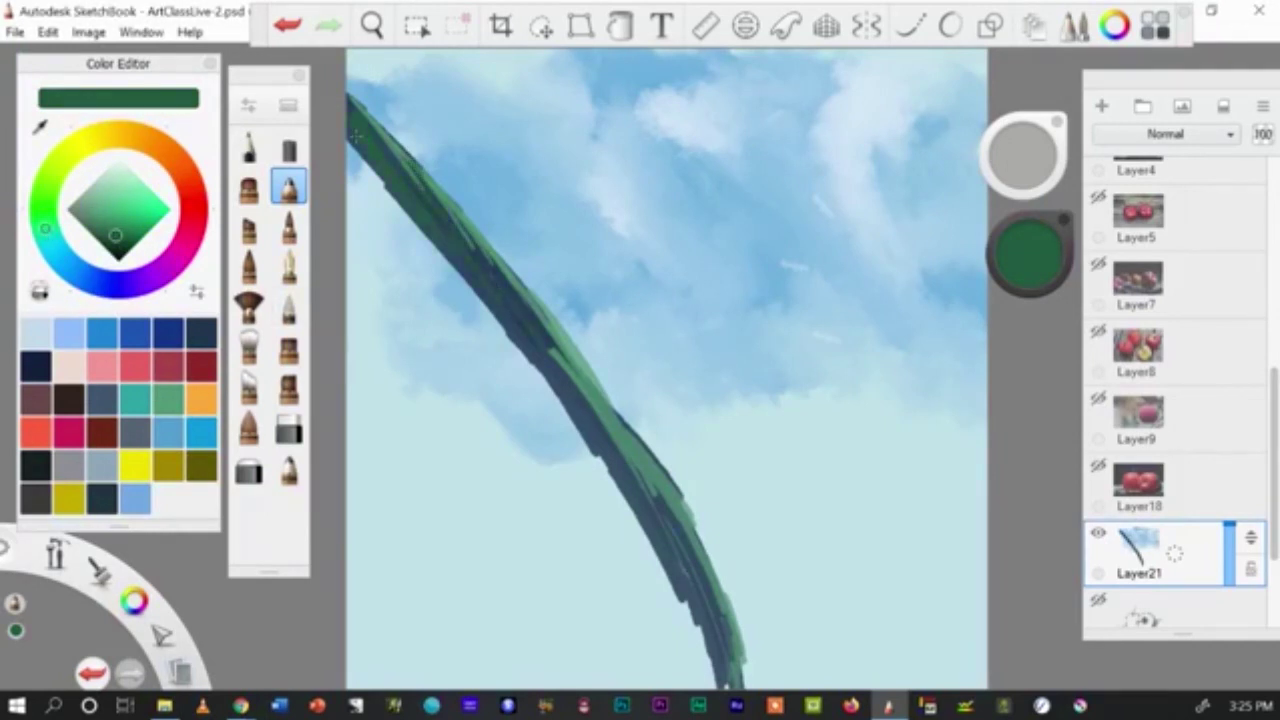
pyautogui.moveTo(546, 394); pyautogui.dragTo(584, 437)
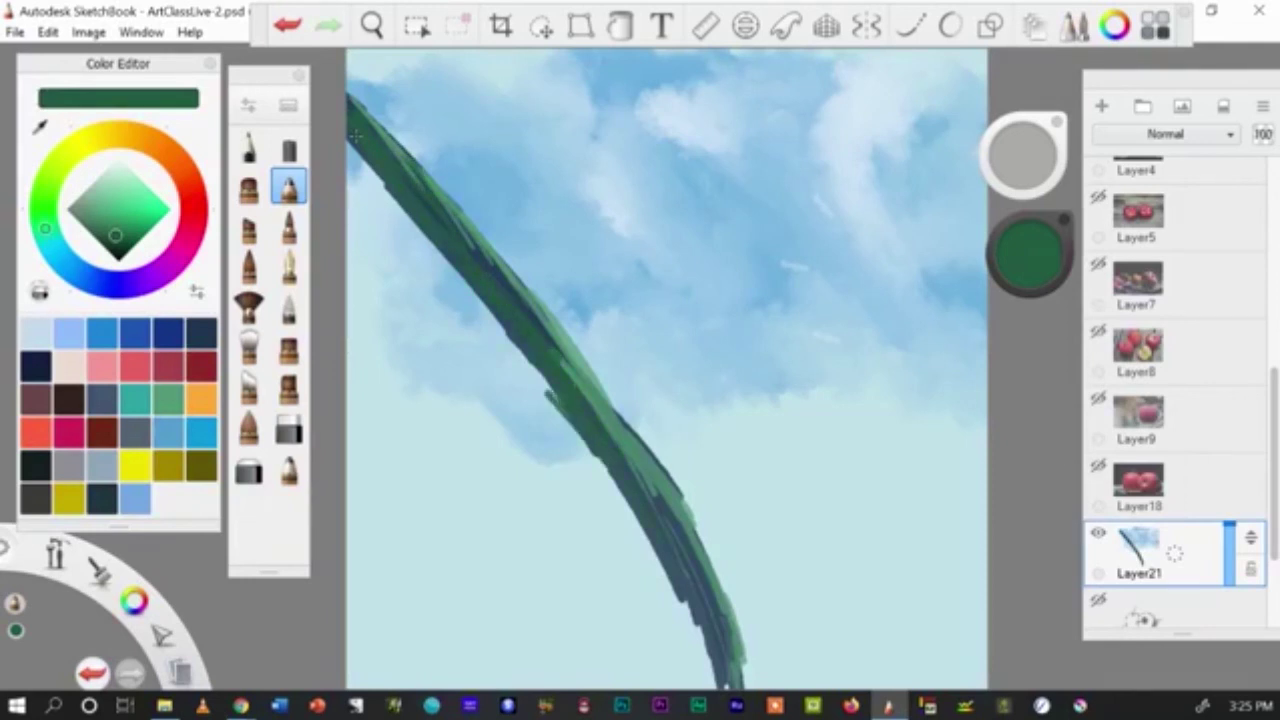
pyautogui.moveTo(690, 620); pyautogui.dragTo(706, 652)
pyautogui.moveTo(562, 362); pyautogui.dragTo(598, 406)
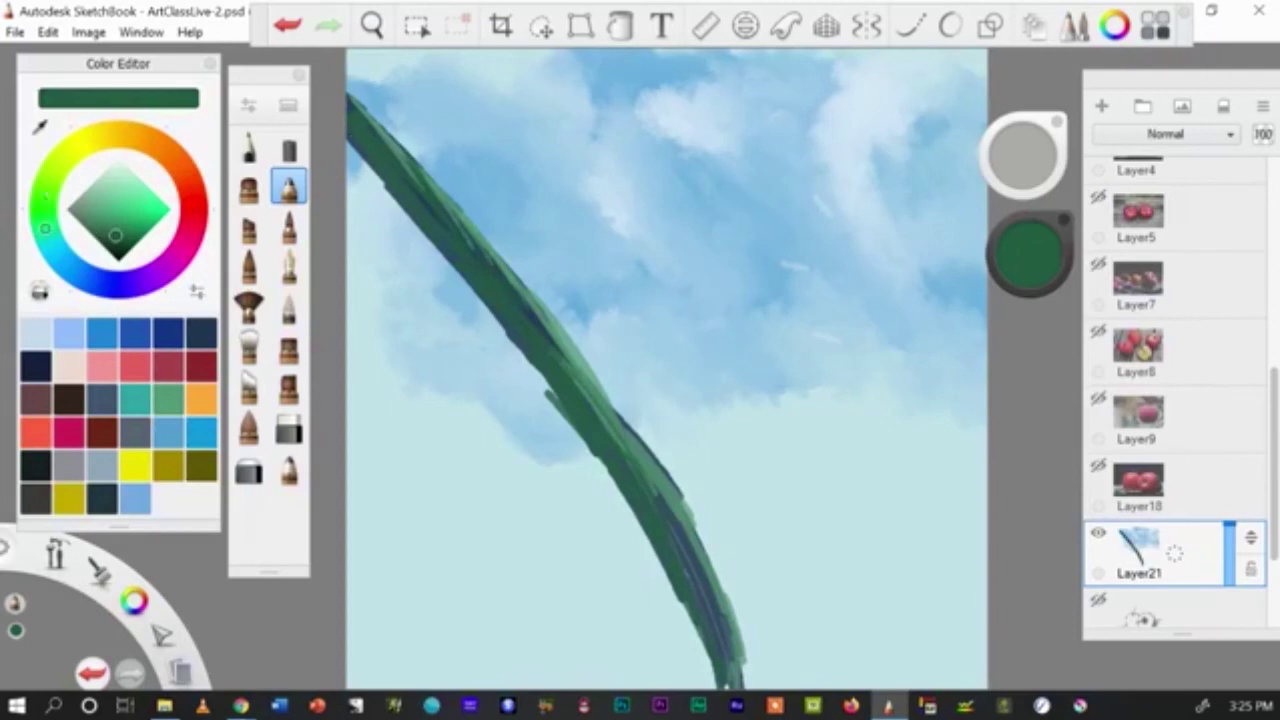
# Step: Paint a bright light-green highlight down the vine's upper edge
pyautogui.click(45, 193)
pyautogui.click(140, 193)
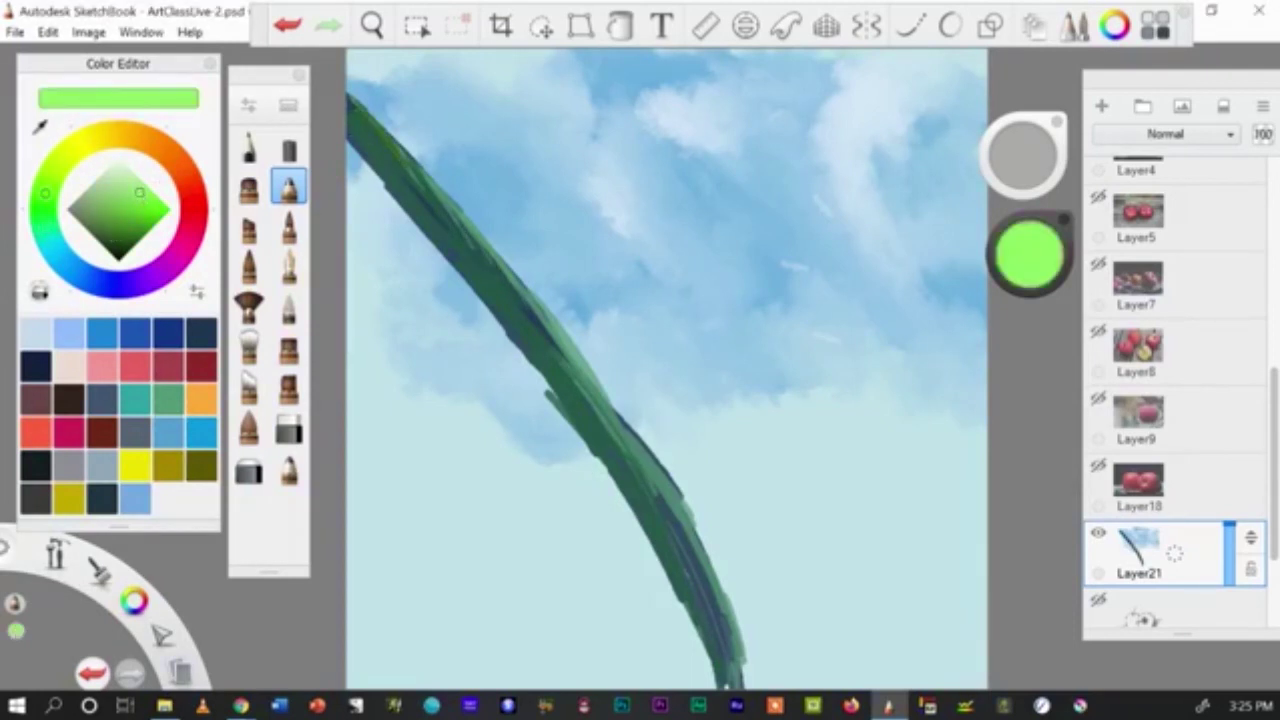
pyautogui.moveTo(355, 102); pyautogui.dragTo(412, 165)
pyautogui.moveTo(372, 116); pyautogui.dragTo(476, 238)
pyautogui.moveTo(410, 162); pyautogui.dragTo(610, 415)
pyautogui.moveTo(545, 335); pyautogui.dragTo(640, 462)
pyautogui.moveTo(614, 420); pyautogui.dragTo(712, 580)
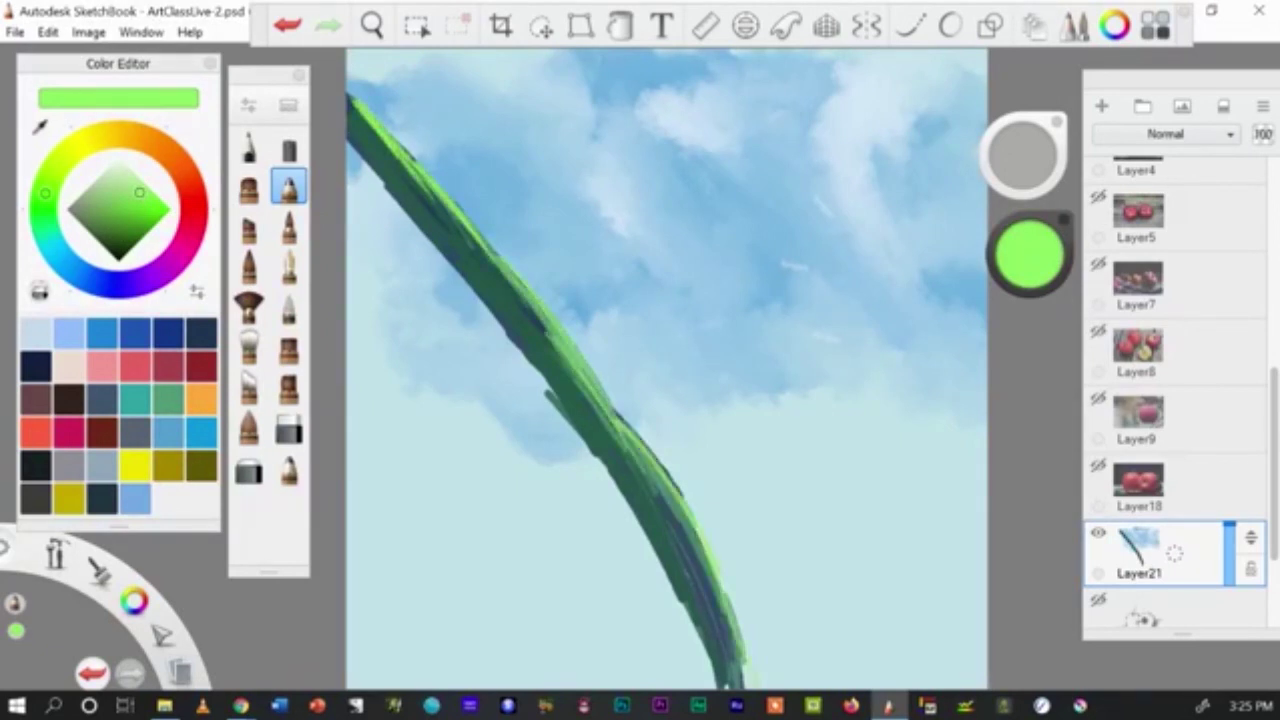
pyautogui.moveTo(480, 245); pyautogui.dragTo(515, 292)
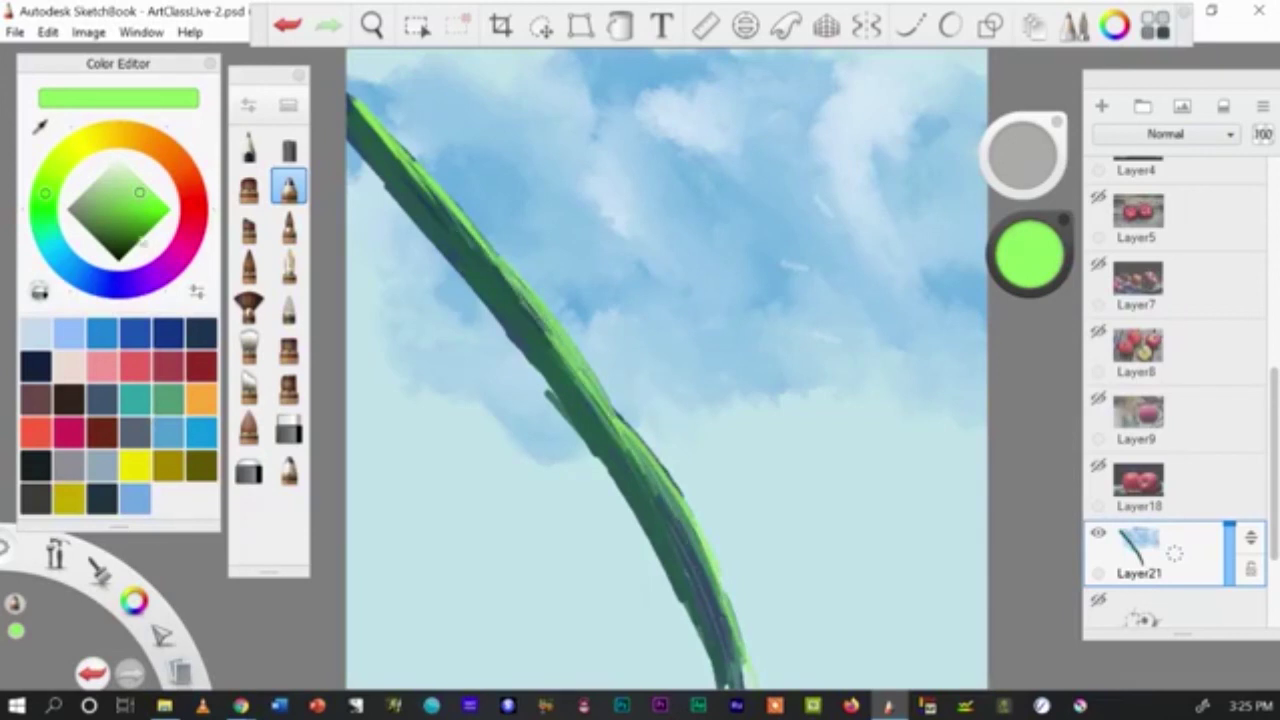
# Step: Blend the vine's green highlights with the blending brush, then return to dark green
pyautogui.click(289, 306)
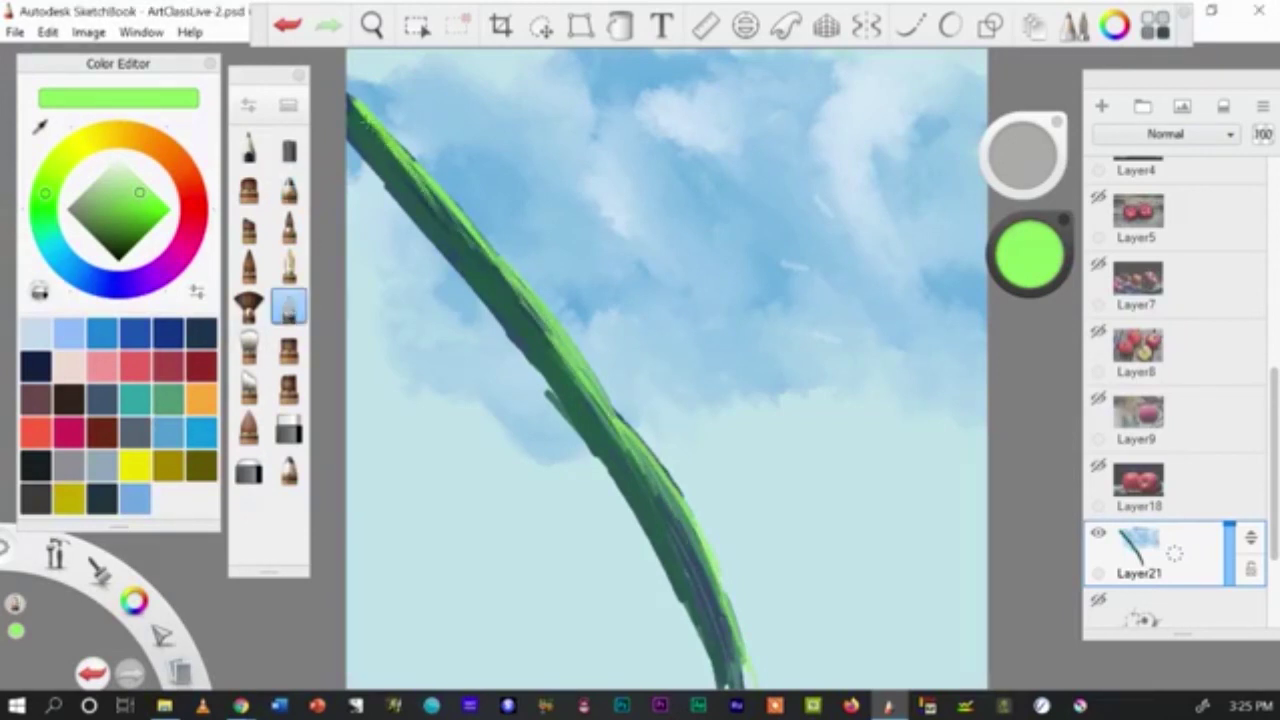
pyautogui.moveTo(362, 118)
pyautogui.mouseDown()
pyautogui.moveTo(440, 205)
pyautogui.moveTo(364, 120)
pyautogui.mouseUp()
pyautogui.moveTo(440, 200)
pyautogui.mouseDown()
pyautogui.moveTo(640, 455)
pyautogui.moveTo(700, 555)
pyautogui.moveTo(675, 495)
pyautogui.moveTo(742, 678)
pyautogui.mouseUp()
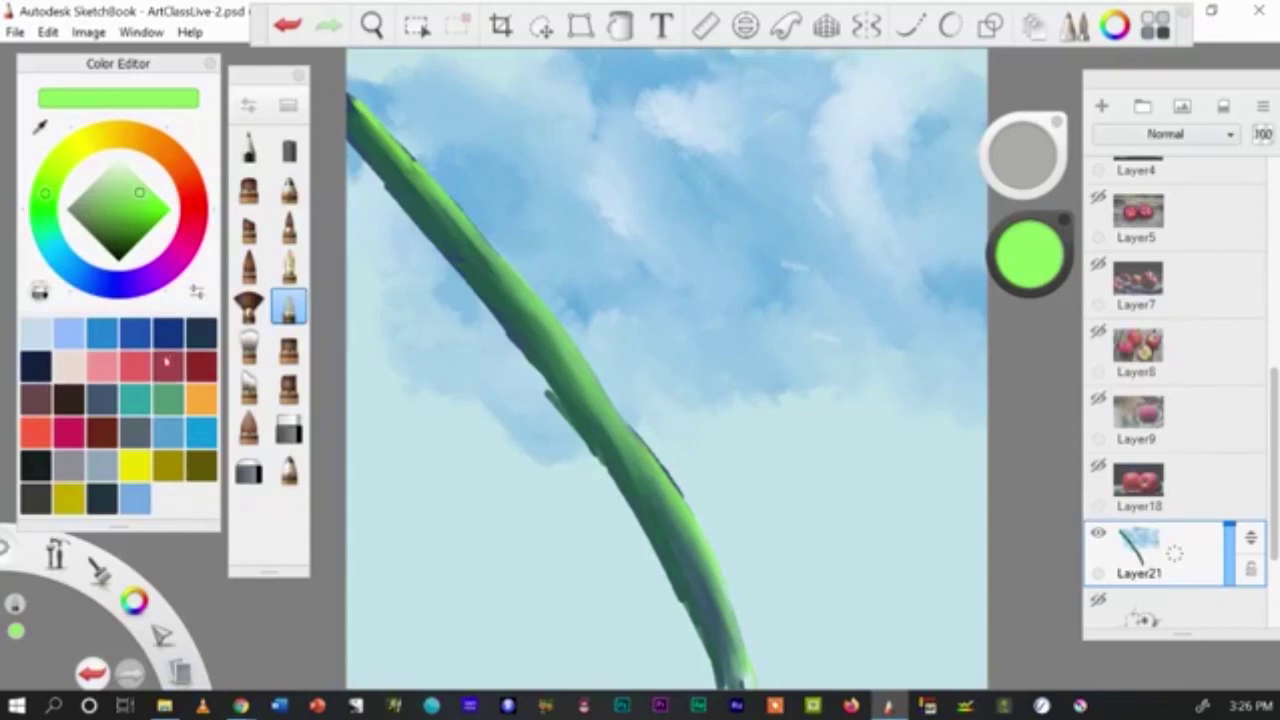
pyautogui.click(100, 434)
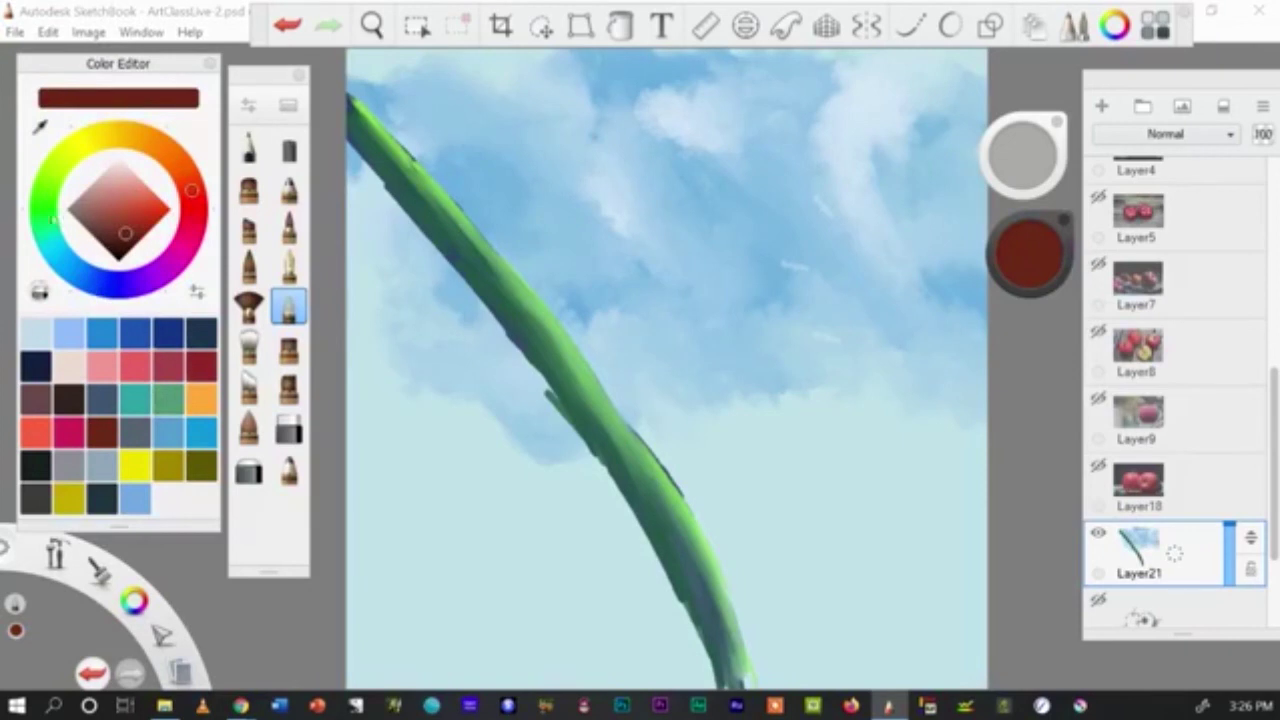
pyautogui.click(48, 228)
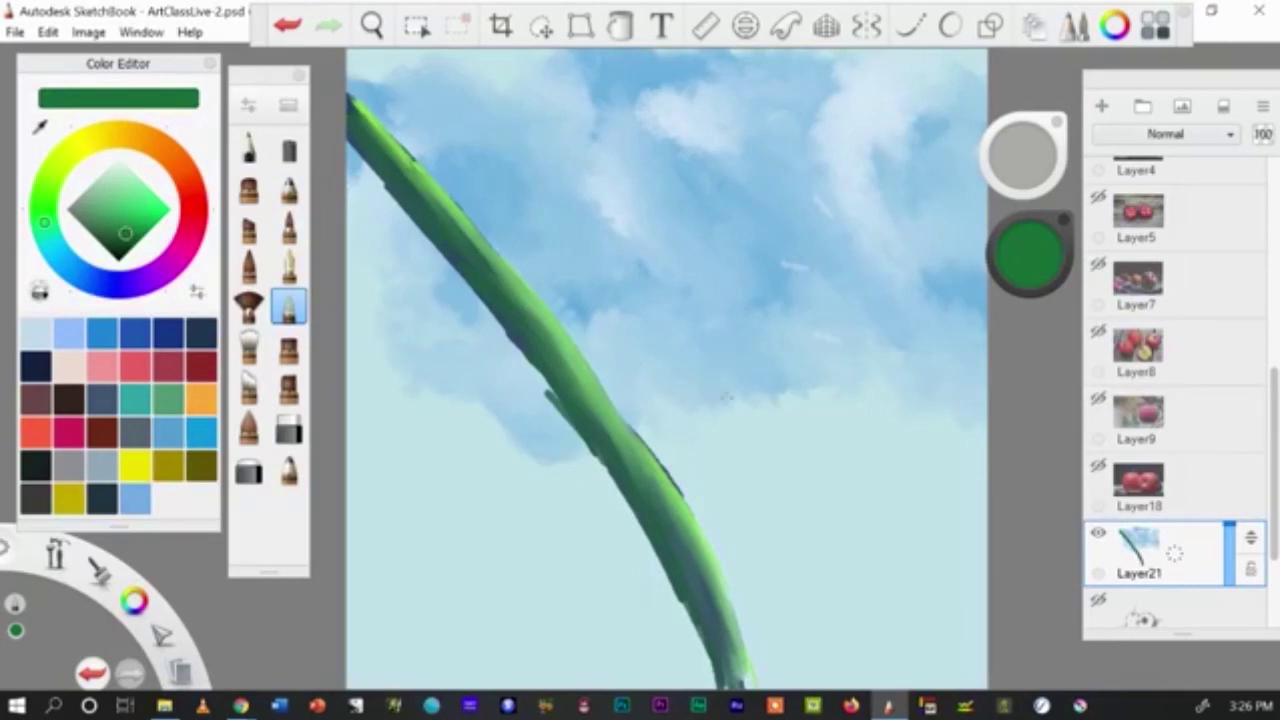
pyautogui.click(288, 190)
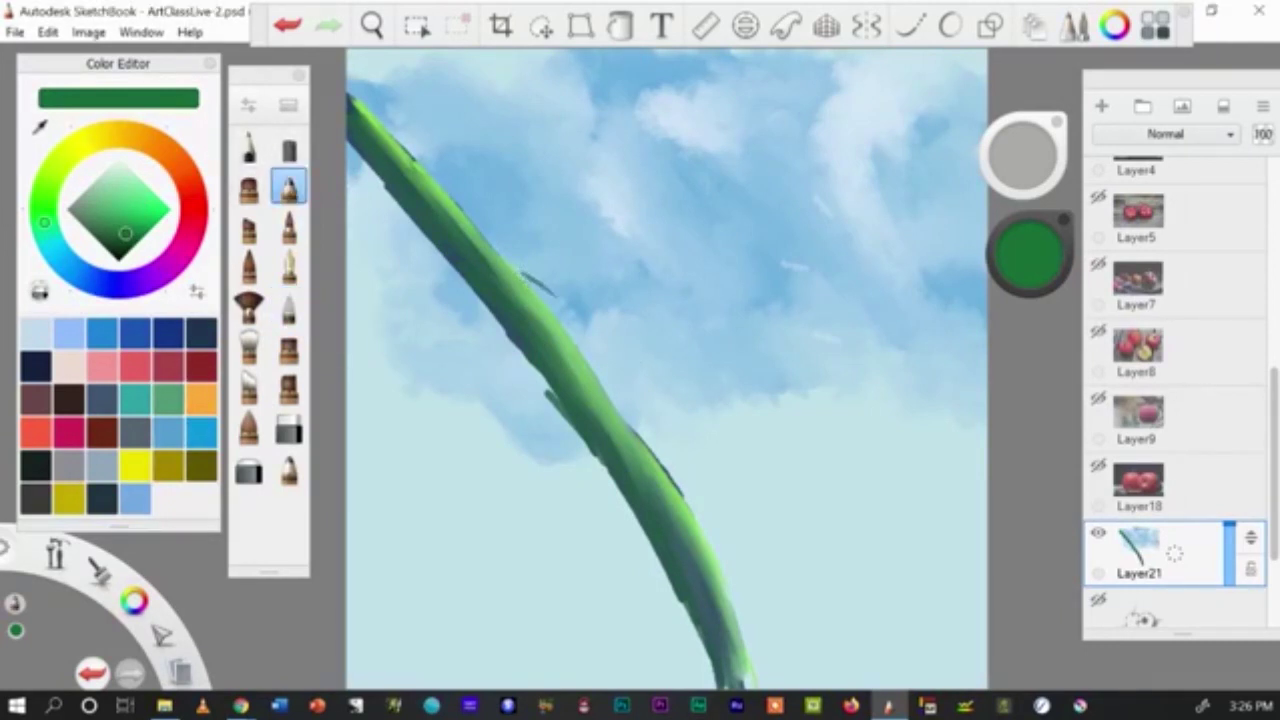
# Step: Shade the vine's upper edge with dark green strokes
pyautogui.moveTo(555, 293)
pyautogui.mouseDown()
pyautogui.moveTo(614, 312)
pyautogui.moveTo(733, 414)
pyautogui.mouseUp()
pyautogui.moveTo(512, 264); pyautogui.dragTo(556, 322)
pyautogui.moveTo(470, 224); pyautogui.dragTo(600, 388)
pyautogui.moveTo(512, 274); pyautogui.dragTo(558, 336)
pyautogui.moveTo(438, 186); pyautogui.dragTo(476, 222)
pyautogui.moveTo(552, 322); pyautogui.dragTo(592, 380)
pyautogui.moveTo(534, 302); pyautogui.dragTo(546, 314)
pyautogui.moveTo(434, 192); pyautogui.dragTo(468, 226)
pyautogui.moveTo(420, 170); pyautogui.dragTo(440, 192)
pyautogui.moveTo(450, 196); pyautogui.dragTo(522, 270)
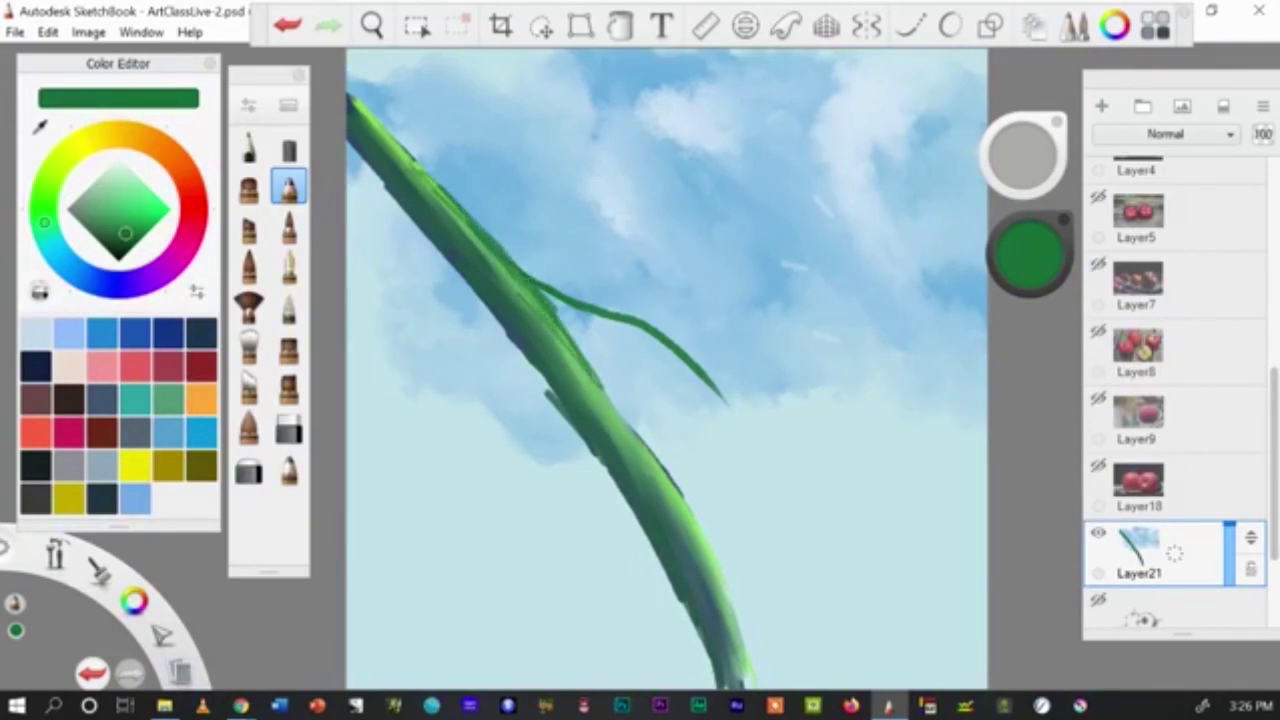
pyautogui.moveTo(466, 230); pyautogui.dragTo(530, 296)
# Step: Draw a thin stem branching right off the vine, curl its tip, and outline a lobed leaf
pyautogui.moveTo(704, 380); pyautogui.dragTo(764, 414)
pyautogui.moveTo(632, 320); pyautogui.dragTo(788, 257)
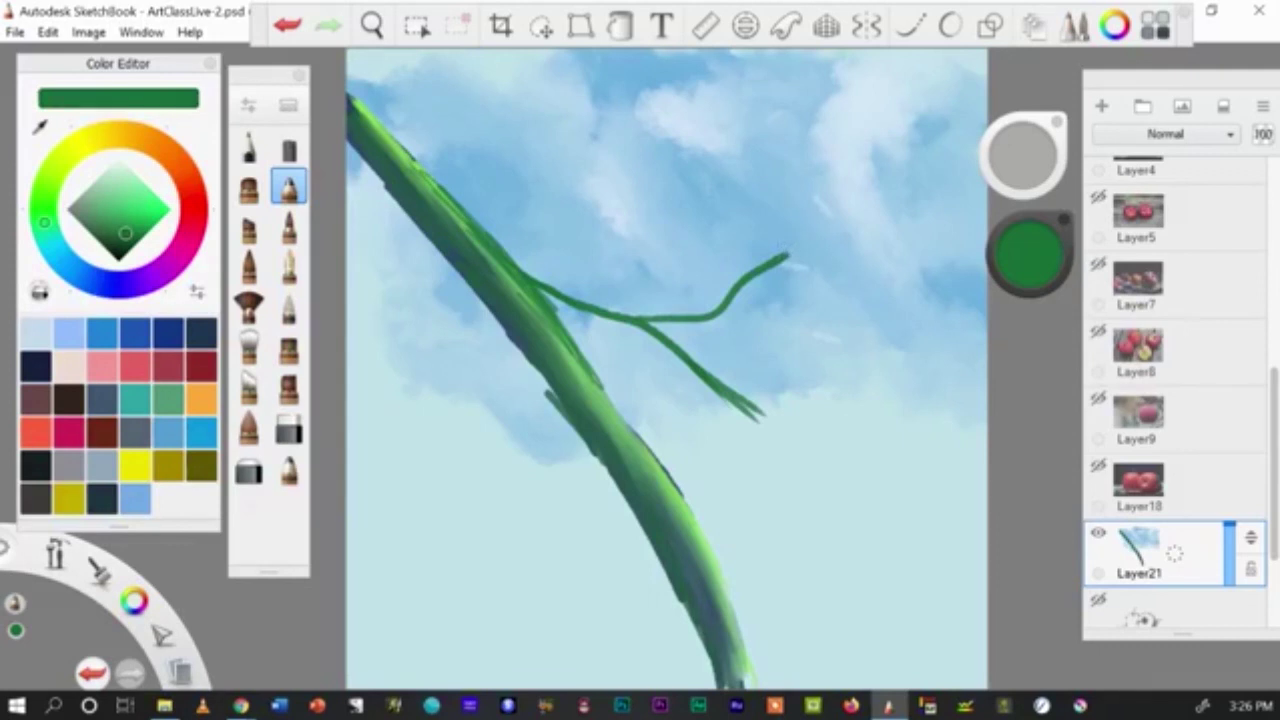
pyautogui.moveTo(790, 248)
pyautogui.mouseDown()
pyautogui.moveTo(772, 256)
pyautogui.moveTo(796, 252)
pyautogui.moveTo(776, 274)
pyautogui.moveTo(796, 254)
pyautogui.mouseUp()
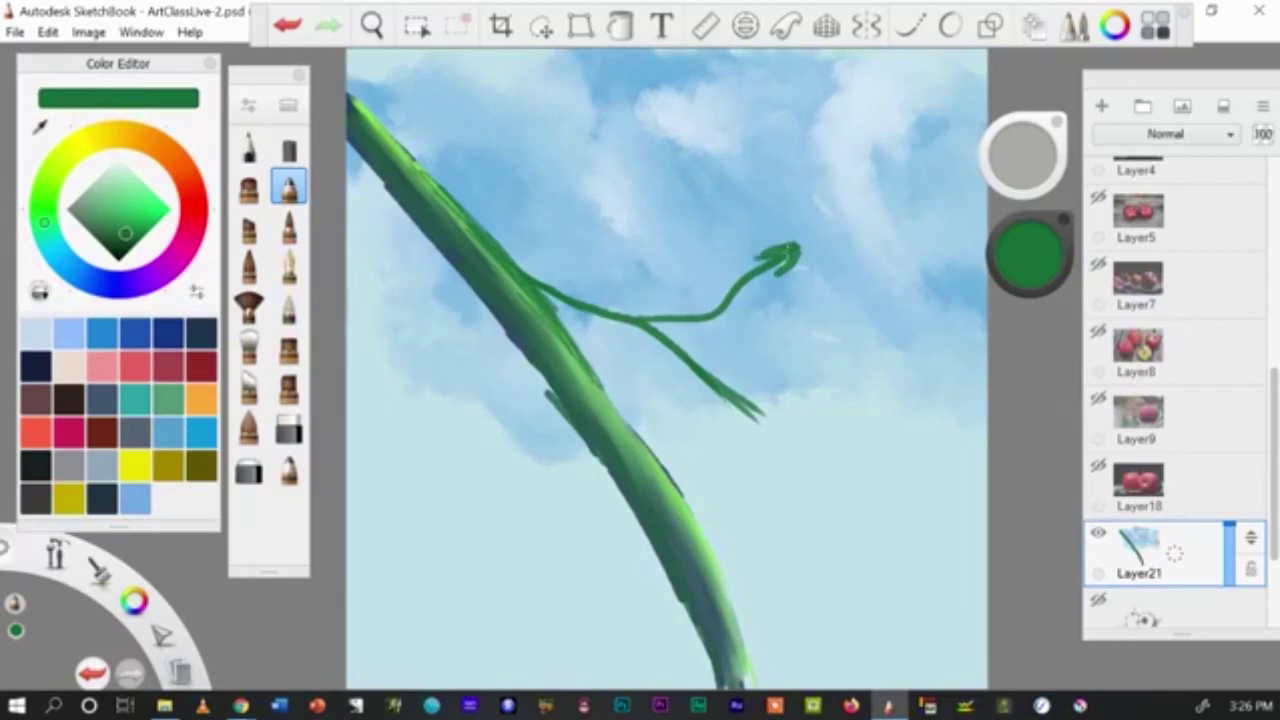
pyautogui.moveTo(752, 256)
pyautogui.mouseDown()
pyautogui.moveTo(763, 183)
pyautogui.moveTo(803, 123)
pyautogui.moveTo(822, 175)
pyautogui.moveTo(885, 138)
pyautogui.moveTo(890, 195)
pyautogui.moveTo(877, 215)
pyautogui.moveTo(915, 210)
pyautogui.moveTo(898, 262)
pyautogui.moveTo(815, 293)
pyautogui.moveTo(797, 291)
pyautogui.moveTo(790, 256)
pyautogui.mouseUp()
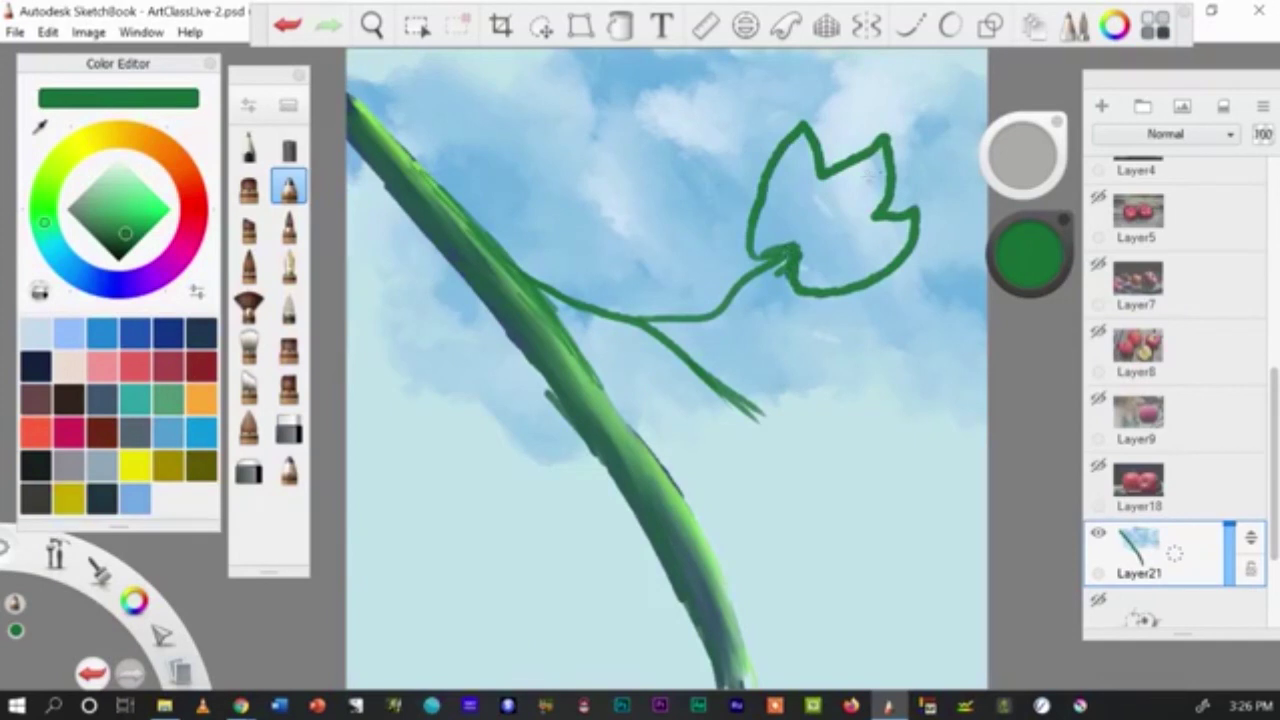
pyautogui.click(620, 26)
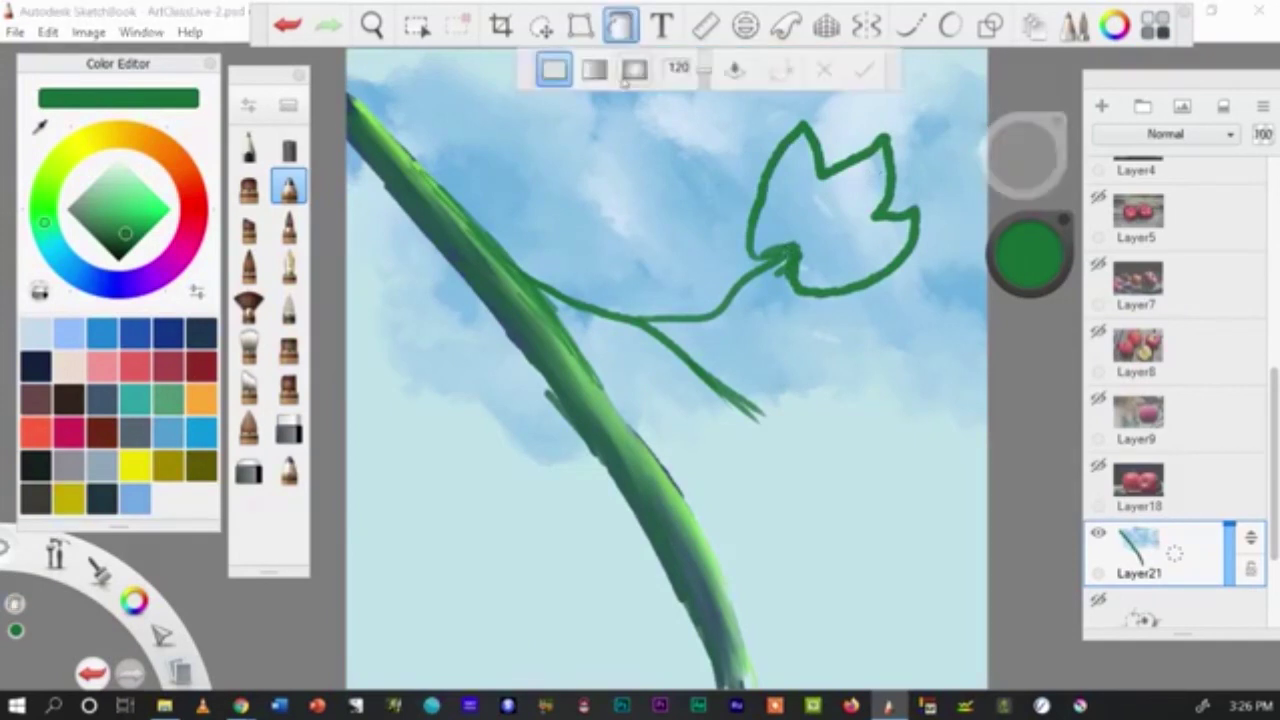
pyautogui.click(817, 212)
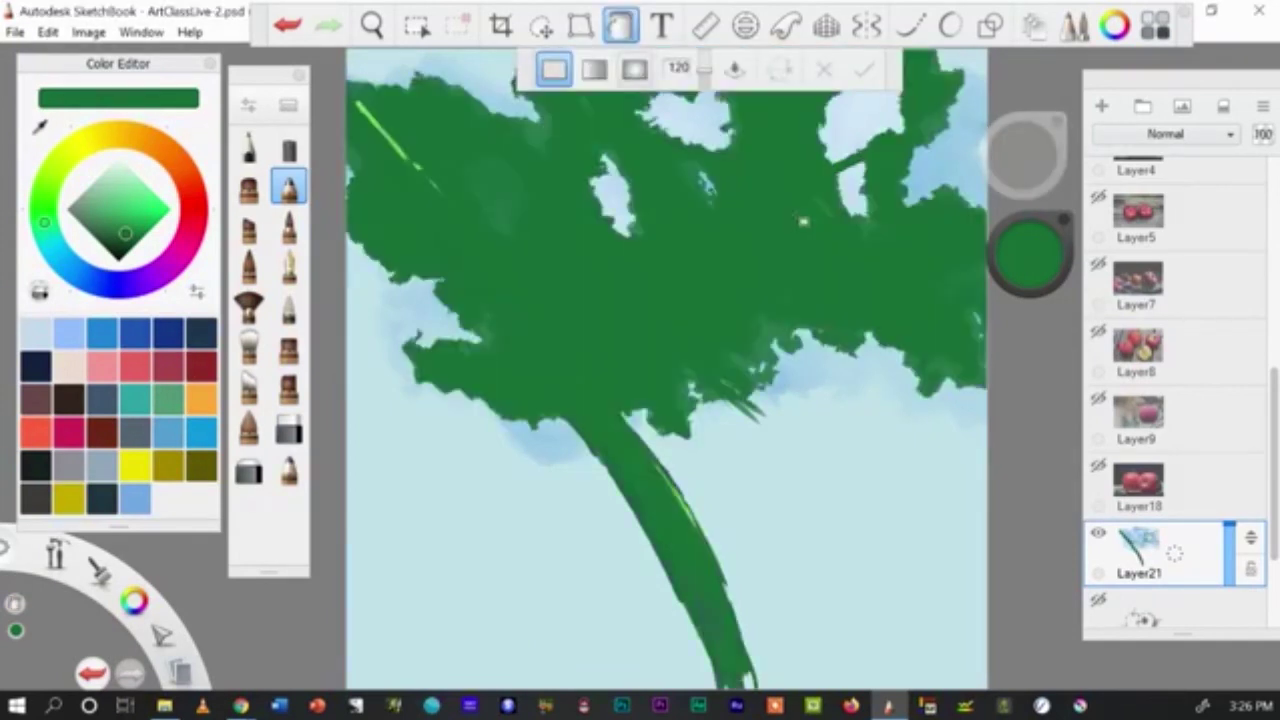
pyautogui.click(285, 28)
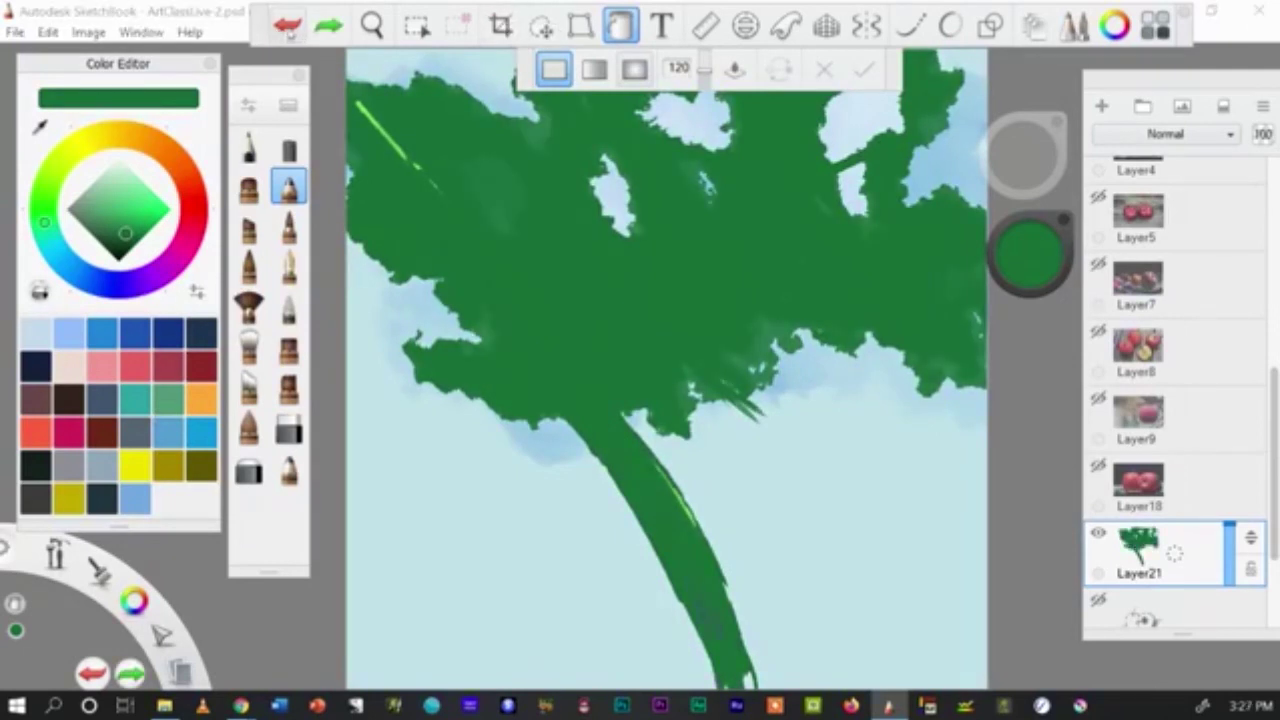
pyautogui.click(287, 28)
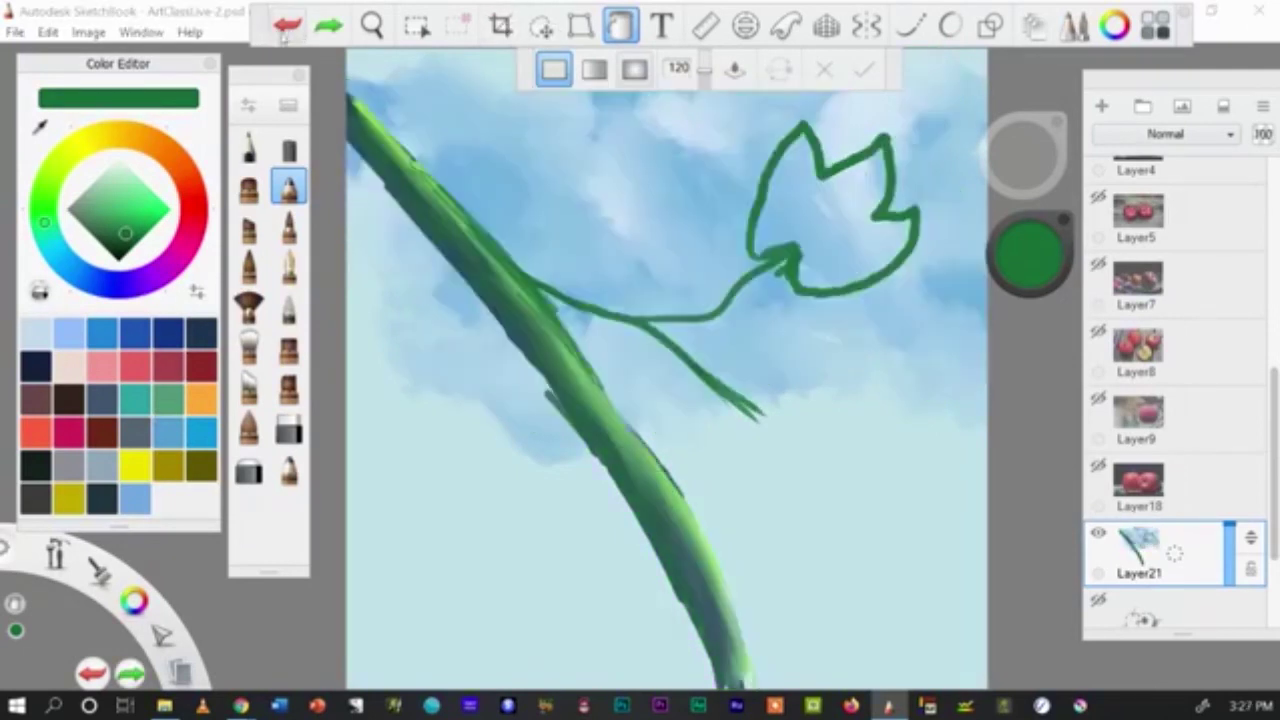
pyautogui.click(620, 25)
# Step: Fill the leaf with green: dark in the upper lobes, centre and base, lighter at the lower right
pyautogui.moveTo(812, 203)
pyautogui.mouseDown()
pyautogui.moveTo(806, 145)
pyautogui.moveTo(815, 190)
pyautogui.mouseUp()
pyautogui.moveTo(802, 135)
pyautogui.mouseDown()
pyautogui.moveTo(768, 218)
pyautogui.moveTo(770, 180)
pyautogui.moveTo(790, 200)
pyautogui.moveTo(830, 200)
pyautogui.moveTo(882, 155)
pyautogui.moveTo(880, 195)
pyautogui.moveTo(862, 162)
pyautogui.moveTo(855, 185)
pyautogui.moveTo(874, 215)
pyautogui.moveTo(842, 188)
pyautogui.moveTo(762, 250)
pyautogui.moveTo(756, 232)
pyautogui.moveTo(802, 230)
pyautogui.mouseUp()
pyautogui.moveTo(813, 187)
pyautogui.mouseDown()
pyautogui.moveTo(816, 224)
pyautogui.moveTo(812, 210)
pyautogui.moveTo(836, 198)
pyautogui.moveTo(816, 186)
pyautogui.moveTo(846, 224)
pyautogui.moveTo(904, 254)
pyautogui.moveTo(898, 230)
pyautogui.mouseUp()
pyautogui.moveTo(898, 230)
pyautogui.mouseDown()
pyautogui.moveTo(882, 222)
pyautogui.moveTo(876, 236)
pyautogui.moveTo(868, 222)
pyautogui.moveTo(856, 244)
pyautogui.moveTo(848, 204)
pyautogui.moveTo(836, 246)
pyautogui.moveTo(822, 196)
pyautogui.moveTo(792, 238)
pyautogui.moveTo(774, 186)
pyautogui.mouseUp()
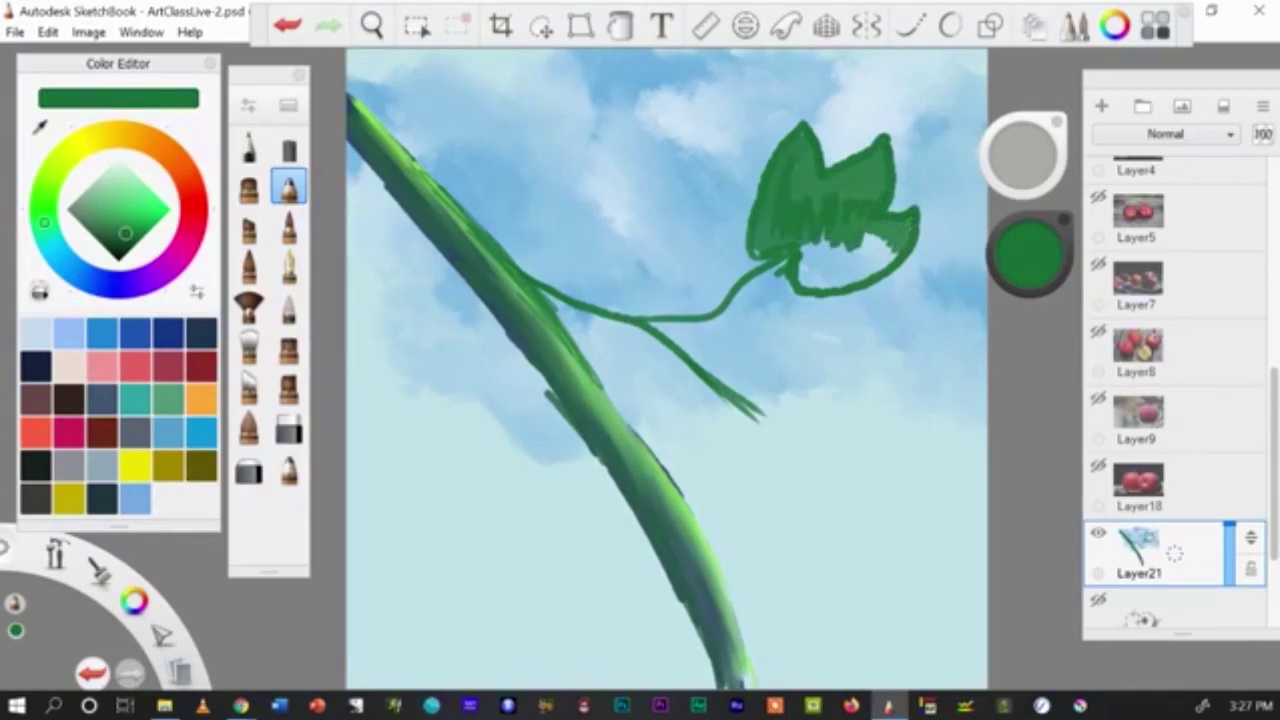
pyautogui.moveTo(790, 232); pyautogui.dragTo(766, 246)
pyautogui.moveTo(796, 196)
pyautogui.mouseDown()
pyautogui.moveTo(806, 162)
pyautogui.moveTo(818, 212)
pyautogui.moveTo(872, 166)
pyautogui.mouseUp()
pyautogui.moveTo(888, 244)
pyautogui.mouseDown()
pyautogui.moveTo(878, 268)
pyautogui.moveTo(894, 256)
pyautogui.moveTo(864, 274)
pyautogui.moveTo(882, 238)
pyautogui.moveTo(852, 262)
pyautogui.moveTo(802, 246)
pyautogui.moveTo(798, 270)
pyautogui.moveTo(830, 286)
pyautogui.moveTo(858, 276)
pyautogui.moveTo(814, 258)
pyautogui.moveTo(804, 272)
pyautogui.moveTo(862, 279)
pyautogui.mouseUp()
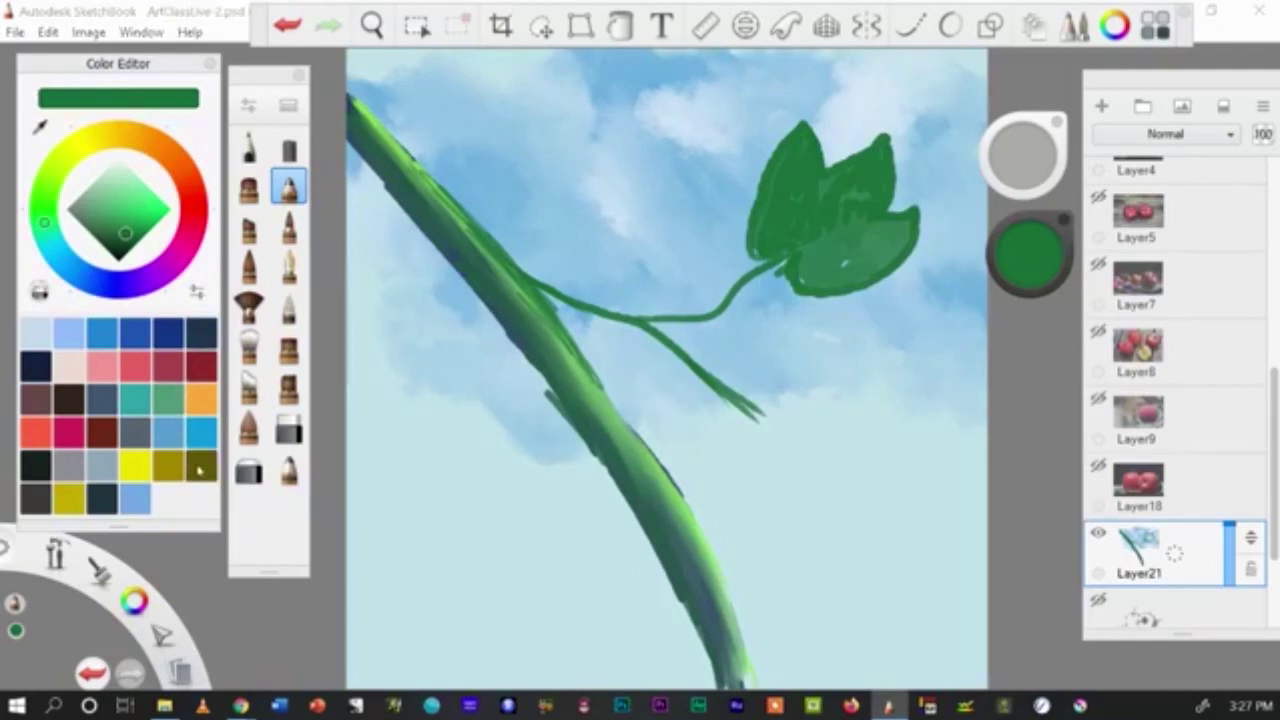
# Step: Shade the vine stem's left edge and the leaf stalk joint with dark olive
pyautogui.click(199, 467)
pyautogui.moveTo(766, 271)
pyautogui.mouseDown()
pyautogui.moveTo(786, 260)
pyautogui.moveTo(766, 273)
pyautogui.mouseUp()
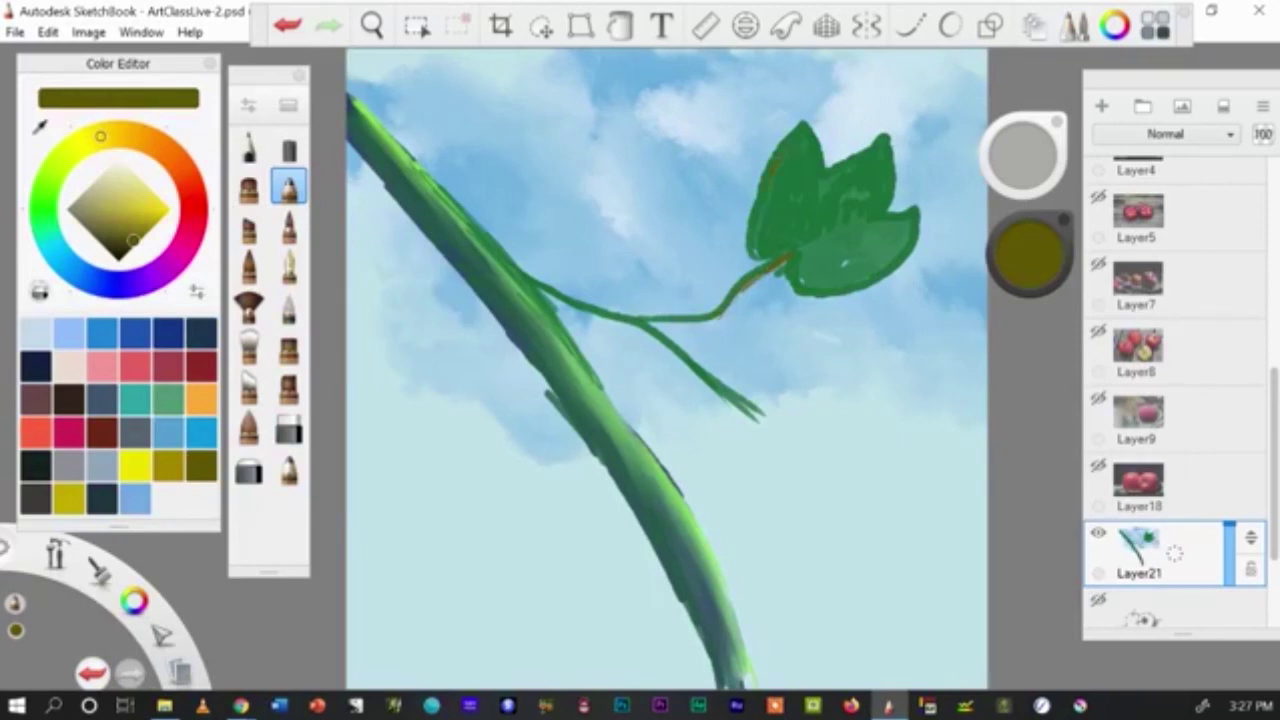
pyautogui.moveTo(464, 282); pyautogui.dragTo(548, 386)
pyautogui.moveTo(404, 210); pyautogui.dragTo(466, 286)
pyautogui.moveTo(532, 378); pyautogui.dragTo(616, 486)
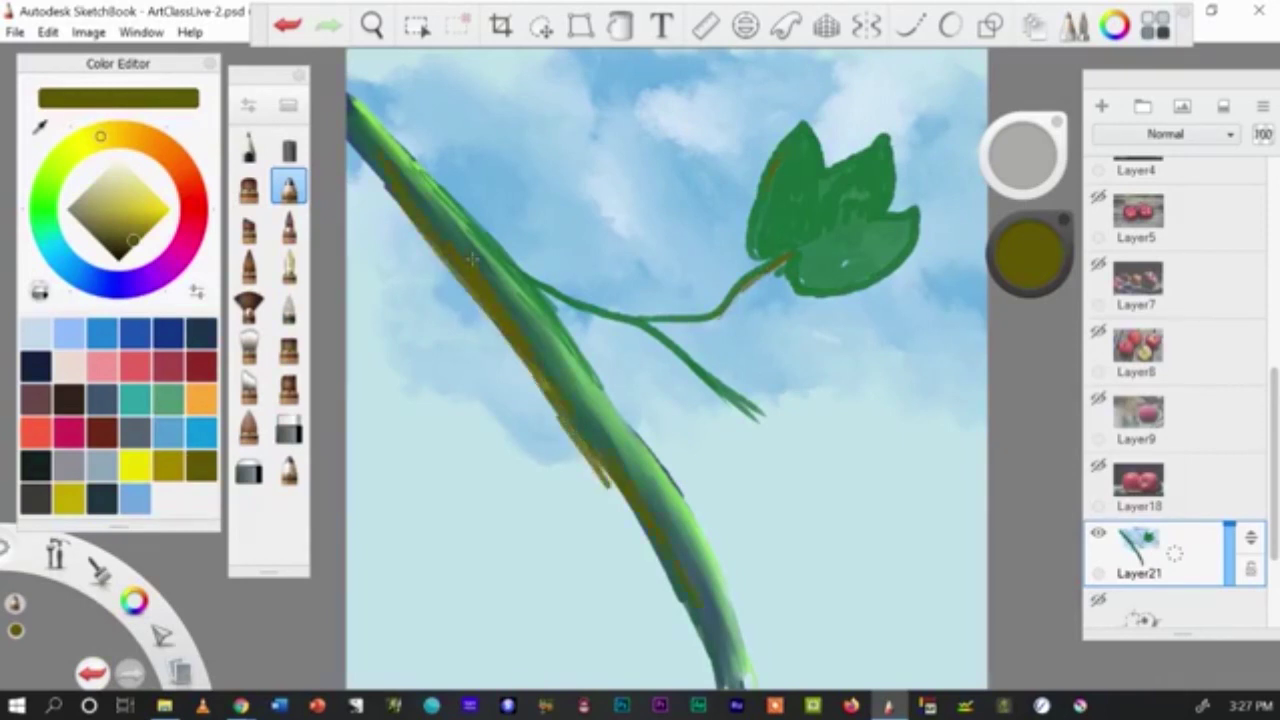
pyautogui.click(198, 334)
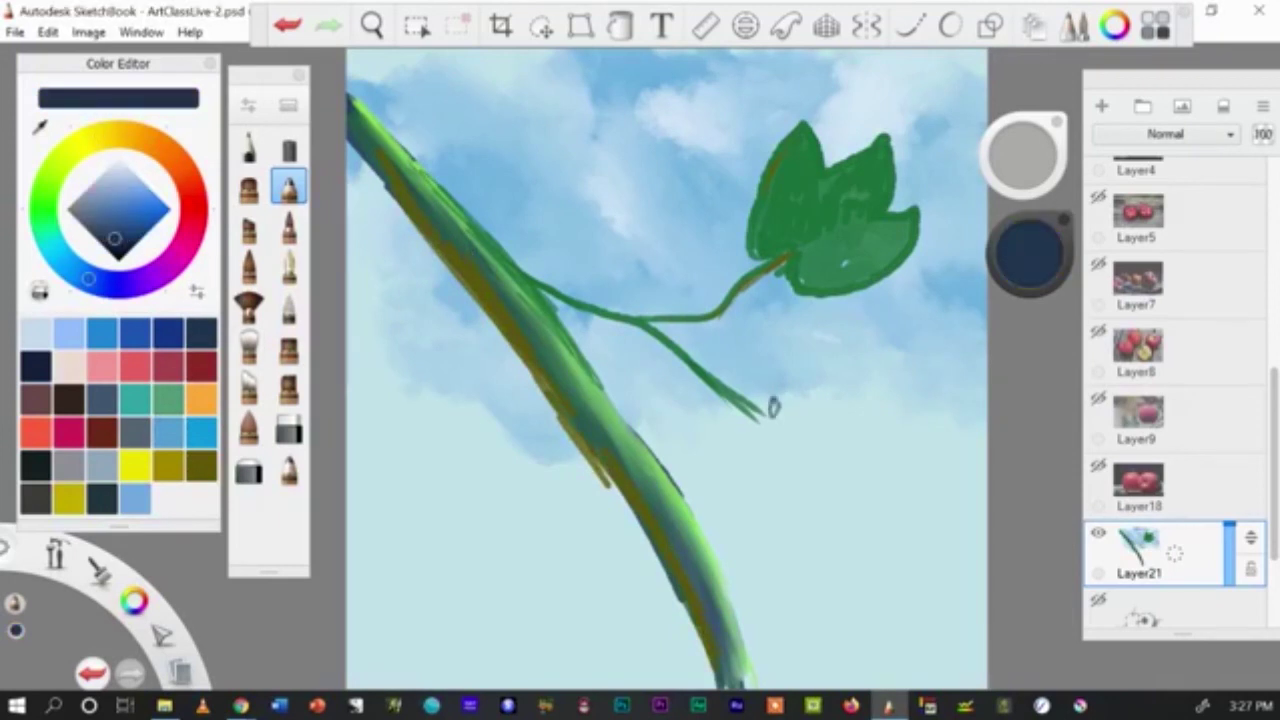
# Step: Dab dark navy berries at the lower branch tip, building the cluster's top and left side
pyautogui.moveTo(750, 414)
pyautogui.mouseDown()
pyautogui.moveTo(782, 434)
pyautogui.moveTo(744, 430)
pyautogui.moveTo(760, 442)
pyautogui.moveTo(794, 418)
pyautogui.moveTo(770, 460)
pyautogui.moveTo(746, 446)
pyautogui.moveTo(786, 470)
pyautogui.moveTo(798, 448)
pyautogui.moveTo(772, 484)
pyautogui.moveTo(756, 478)
pyautogui.moveTo(798, 462)
pyautogui.moveTo(792, 494)
pyautogui.moveTo(800, 484)
pyautogui.moveTo(762, 500)
pyautogui.moveTo(800, 502)
pyautogui.moveTo(794, 516)
pyautogui.moveTo(768, 508)
pyautogui.moveTo(780, 520)
pyautogui.mouseUp()
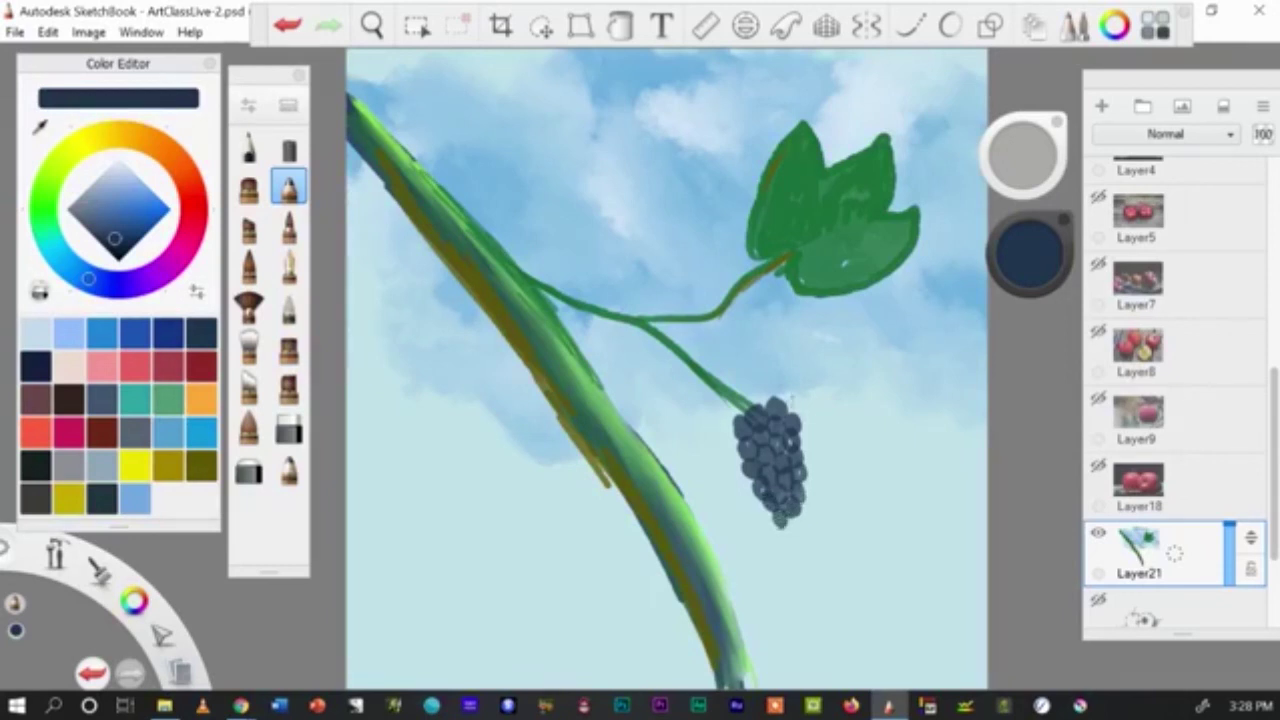
pyautogui.moveTo(790, 396); pyautogui.dragTo(806, 424)
pyautogui.moveTo(780, 388)
pyautogui.mouseDown()
pyautogui.moveTo(790, 402)
pyautogui.moveTo(738, 412)
pyautogui.mouseUp()
pyautogui.moveTo(728, 426); pyautogui.dragTo(732, 438)
pyautogui.moveTo(762, 392); pyautogui.dragTo(762, 406)
pyautogui.moveTo(762, 386); pyautogui.dragTo(766, 410)
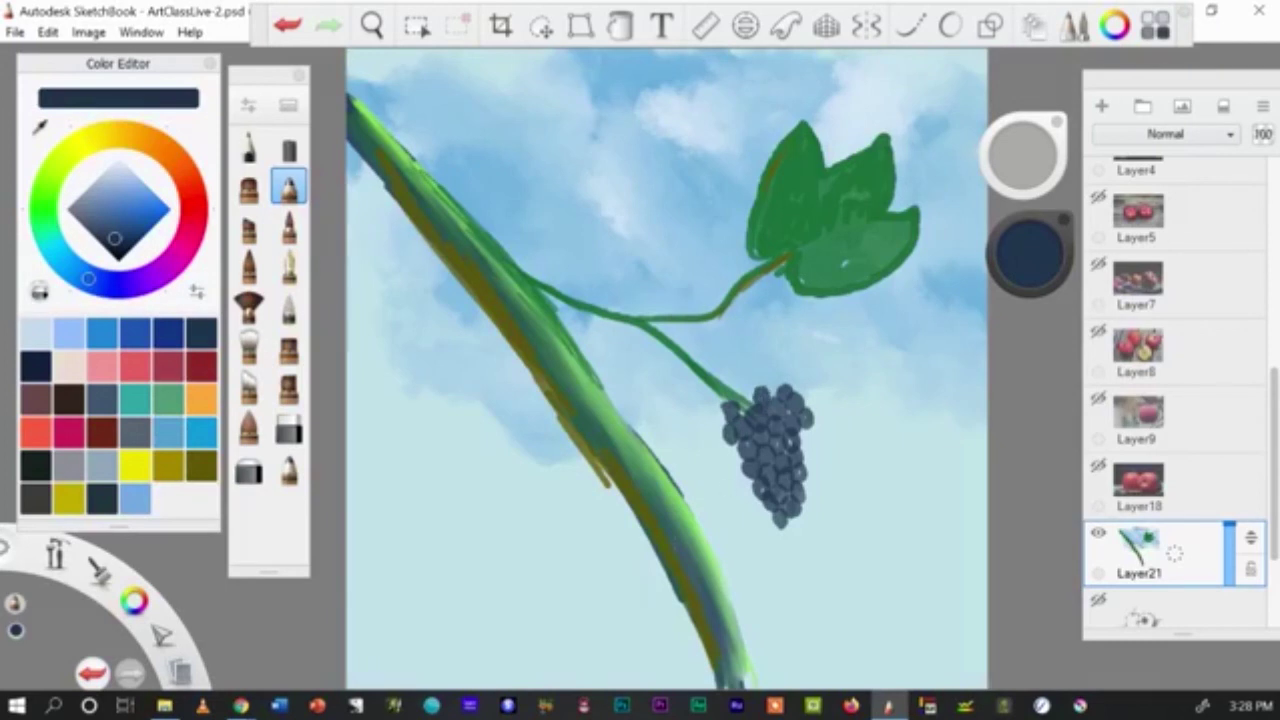
# Step: Shade the upper stem in dark olive, then highlight the stem and branch in pale yellow
pyautogui.click(86, 141)
pyautogui.moveTo(372, 112); pyautogui.dragTo(432, 180)
pyautogui.moveTo(396, 142)
pyautogui.mouseDown()
pyautogui.moveTo(414, 164)
pyautogui.moveTo(412, 150)
pyautogui.mouseUp()
pyautogui.click(121, 181)
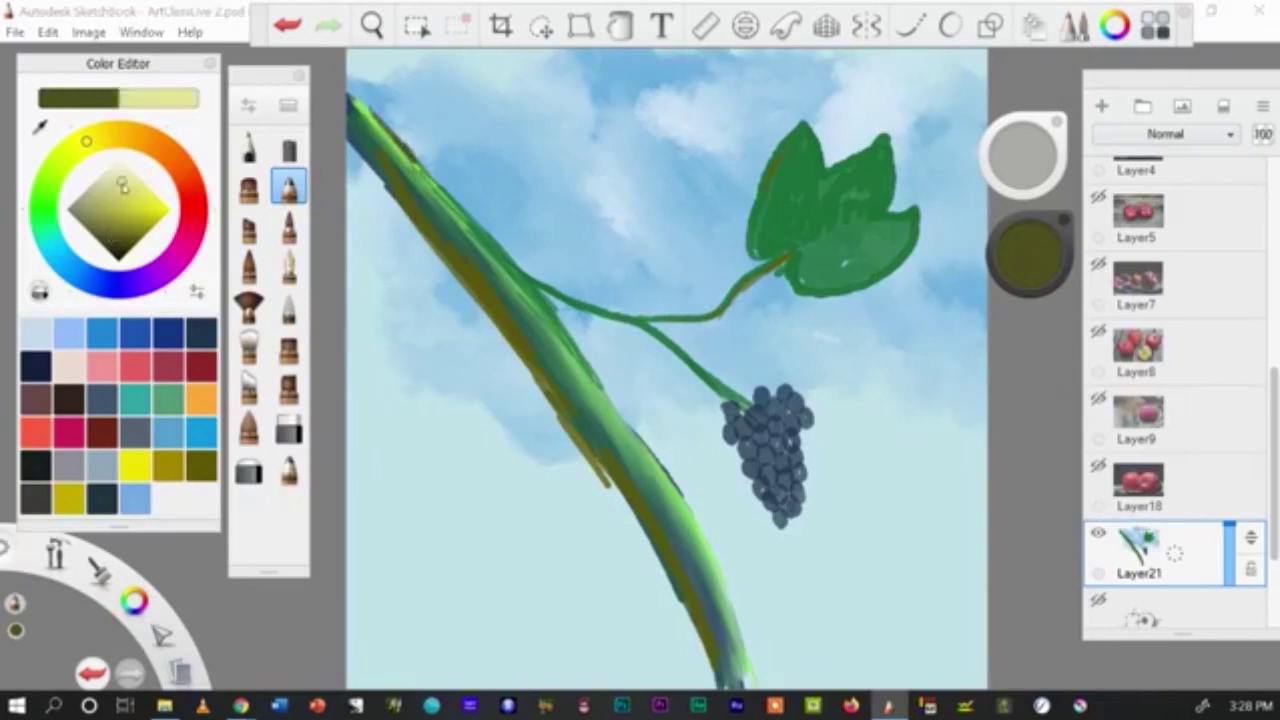
pyautogui.moveTo(386, 134)
pyautogui.mouseDown()
pyautogui.moveTo(516, 284)
pyautogui.moveTo(630, 318)
pyautogui.mouseUp()
# Step: Highlight the leaf's left-lobe edge and draw pale yellow veins through each lobe
pyautogui.moveTo(762, 222); pyautogui.dragTo(798, 140)
pyautogui.moveTo(810, 248); pyautogui.dragTo(876, 178)
pyautogui.moveTo(808, 248); pyautogui.dragTo(818, 156)
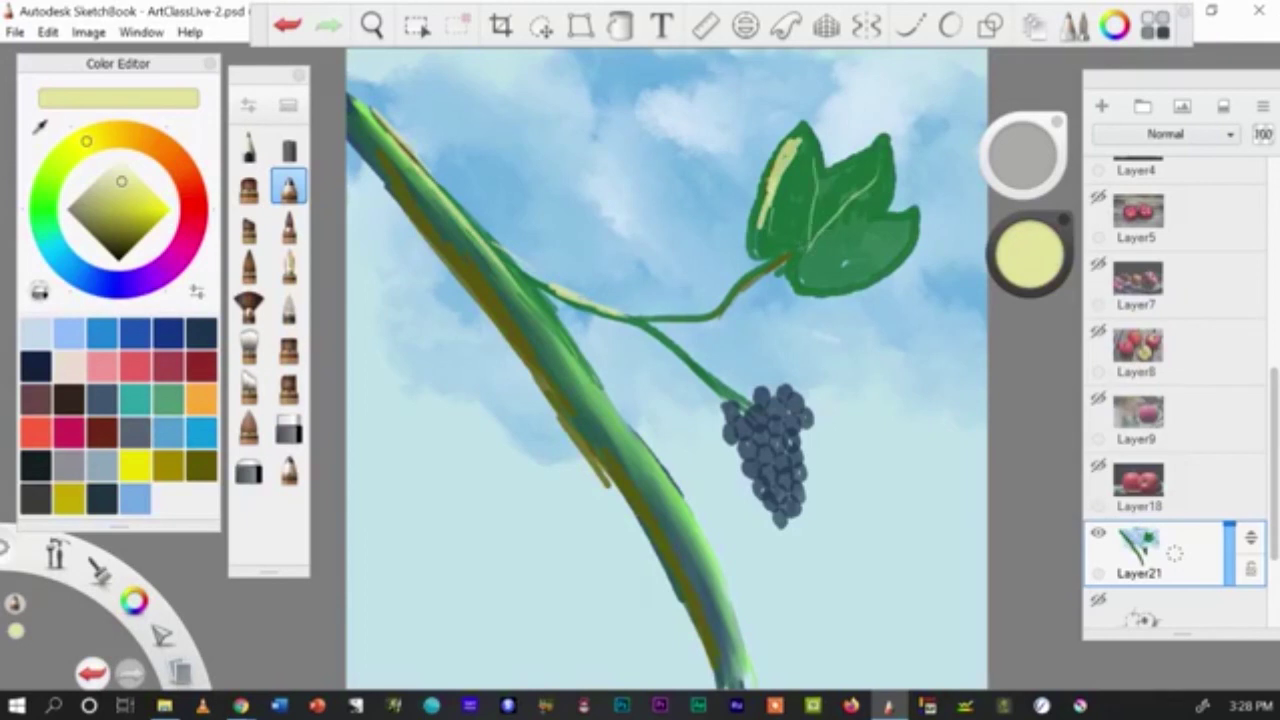
pyautogui.moveTo(836, 242)
pyautogui.mouseDown()
pyautogui.moveTo(886, 232)
pyautogui.moveTo(864, 180)
pyautogui.moveTo(892, 228)
pyautogui.moveTo(862, 250)
pyautogui.mouseUp()
pyautogui.moveTo(856, 246)
pyautogui.mouseDown()
pyautogui.moveTo(874, 258)
pyautogui.moveTo(790, 188)
pyautogui.mouseUp()
pyautogui.moveTo(800, 256)
pyautogui.mouseDown()
pyautogui.moveTo(772, 272)
pyautogui.moveTo(800, 258)
pyautogui.mouseUp()
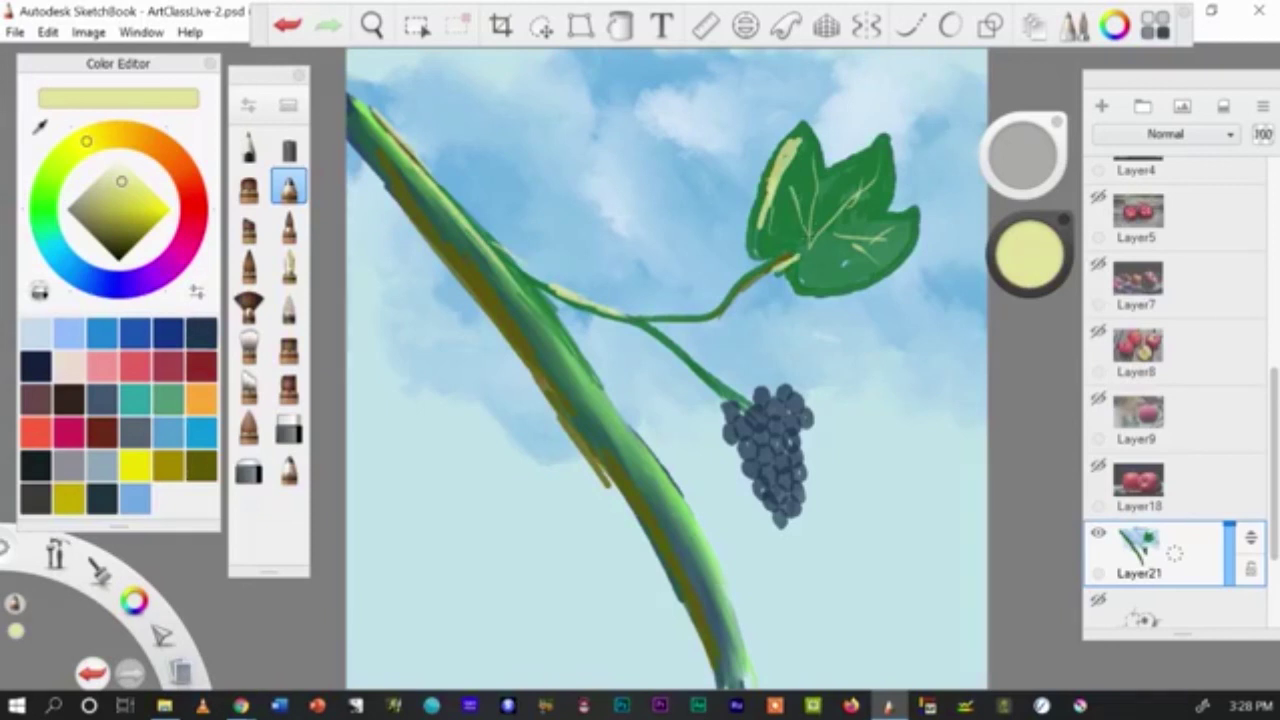
pyautogui.click(103, 336)
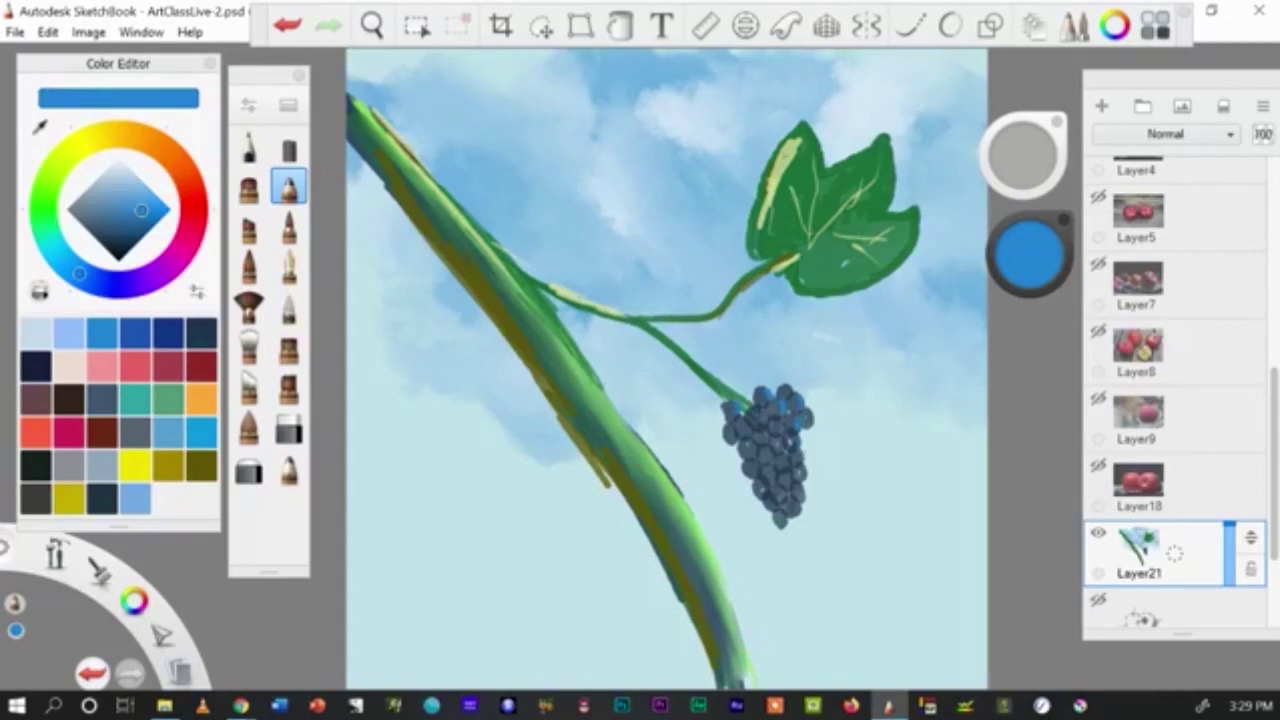
# Step: Dab a small pale-blue shine on each grape, from the top of the cluster to the bottom
pyautogui.click(783, 442)
pyautogui.click(124, 172)
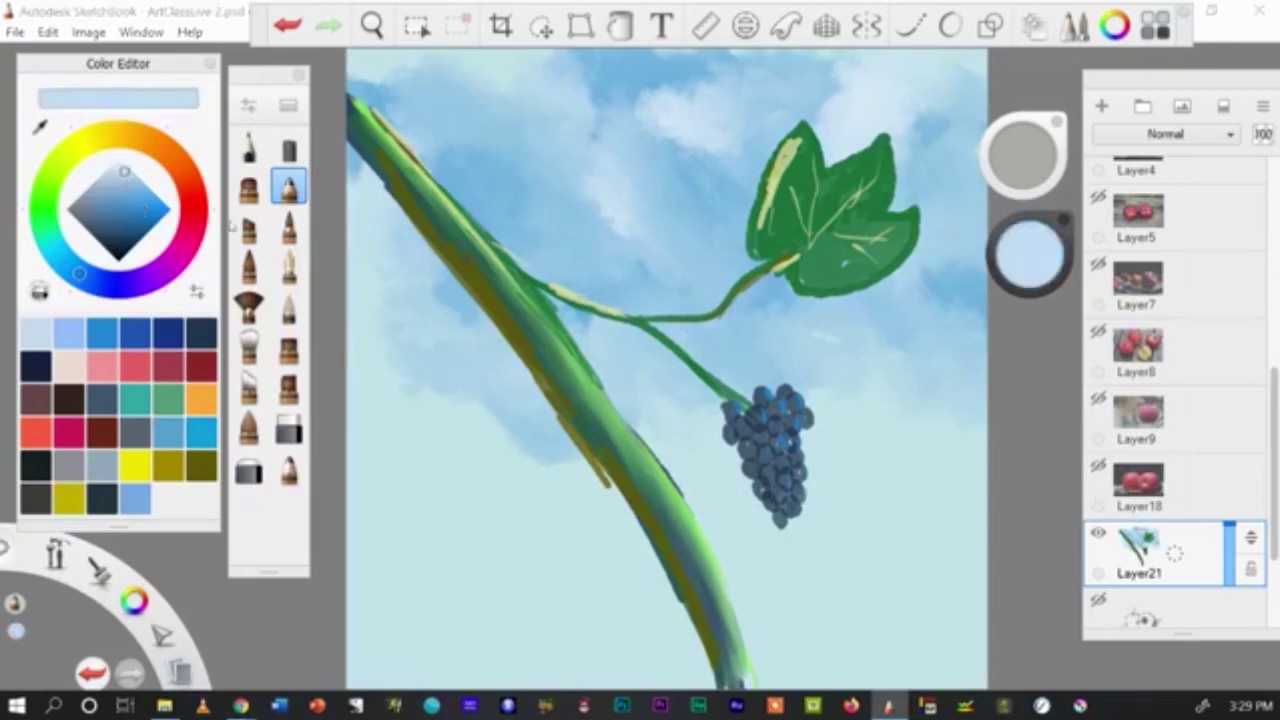
pyautogui.click(759, 394)
pyautogui.click(753, 419)
pyautogui.click(727, 435)
pyautogui.click(744, 449)
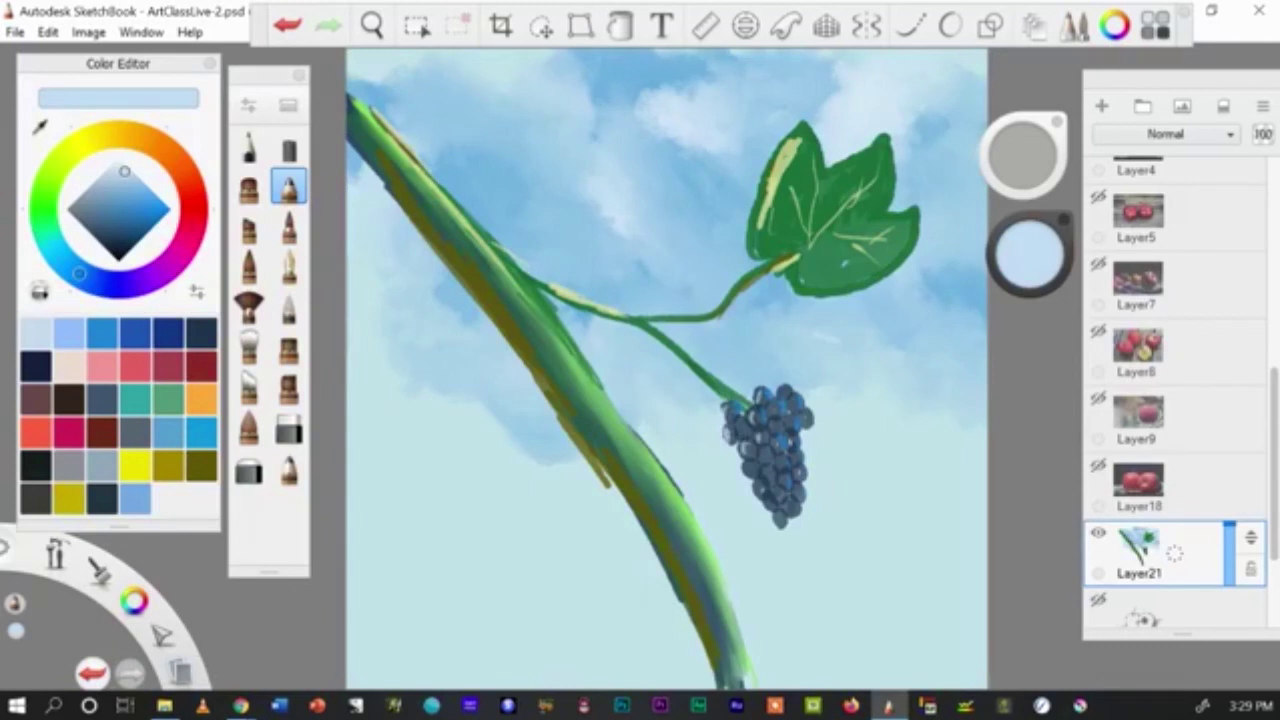
pyautogui.click(747, 472)
pyautogui.click(760, 455)
pyautogui.click(759, 489)
pyautogui.click(772, 472)
pyautogui.click(775, 492)
pyautogui.click(780, 518)
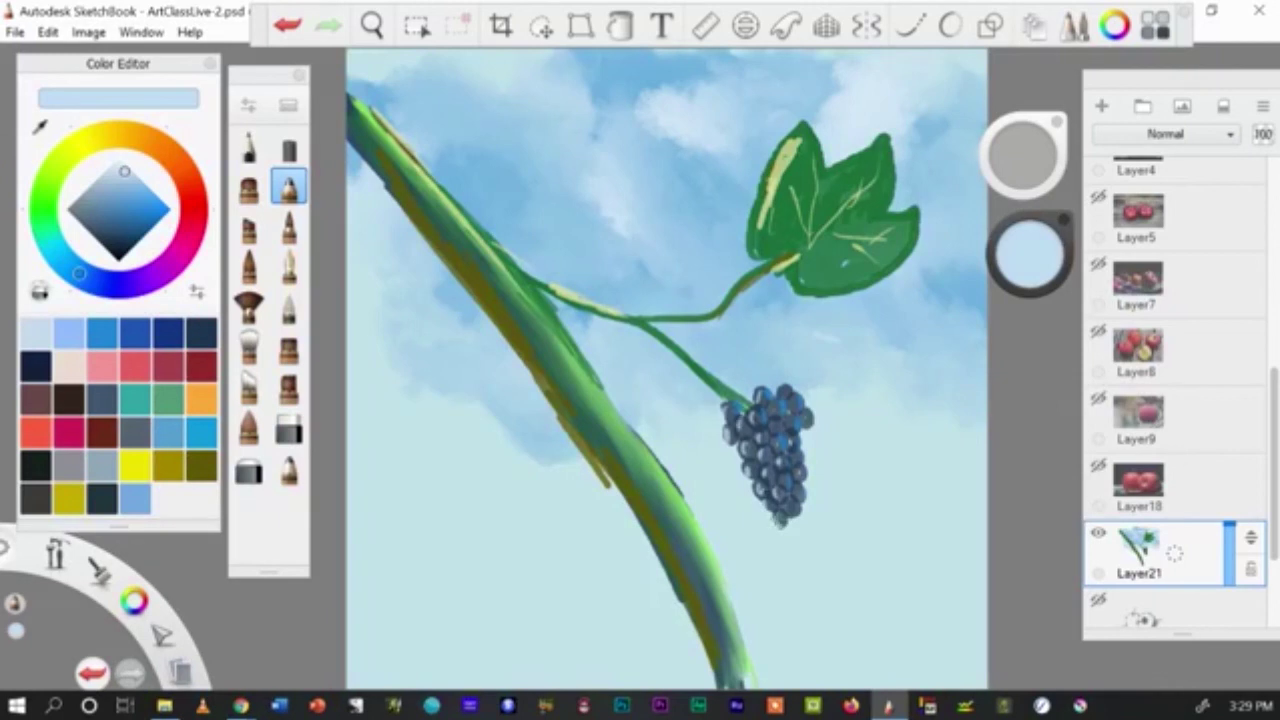
pyautogui.click(200, 334)
# Step: Draw four thin navy curling tendrils around the branch
pyautogui.moveTo(586, 287)
pyautogui.mouseDown()
pyautogui.moveTo(582, 254)
pyautogui.moveTo(632, 179)
pyautogui.mouseUp()
pyautogui.moveTo(656, 310)
pyautogui.mouseDown()
pyautogui.moveTo(638, 256)
pyautogui.moveTo(666, 197)
pyautogui.mouseUp()
pyautogui.moveTo(677, 355)
pyautogui.mouseDown()
pyautogui.moveTo(642, 405)
pyautogui.moveTo(603, 344)
pyautogui.mouseUp()
pyautogui.moveTo(604, 214)
pyautogui.mouseDown()
pyautogui.moveTo(600, 172)
pyautogui.moveTo(662, 127)
pyautogui.mouseUp()
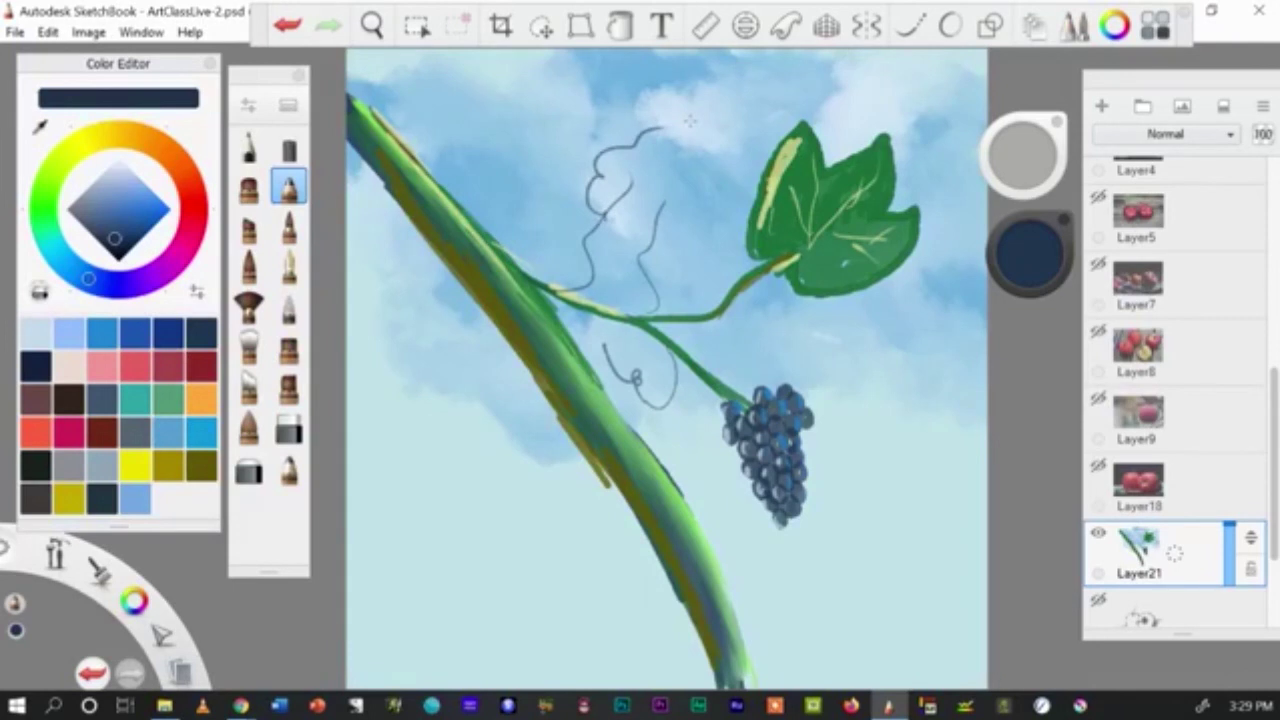
# Step: Sign the artist's initials in navy at the lower left, with a curl at the base
pyautogui.moveTo(469, 504); pyautogui.dragTo(480, 592)
pyautogui.moveTo(496, 484)
pyautogui.mouseDown()
pyautogui.moveTo(518, 574)
pyautogui.moveTo(505, 526)
pyautogui.mouseUp()
pyautogui.moveTo(467, 578); pyautogui.dragTo(441, 566)
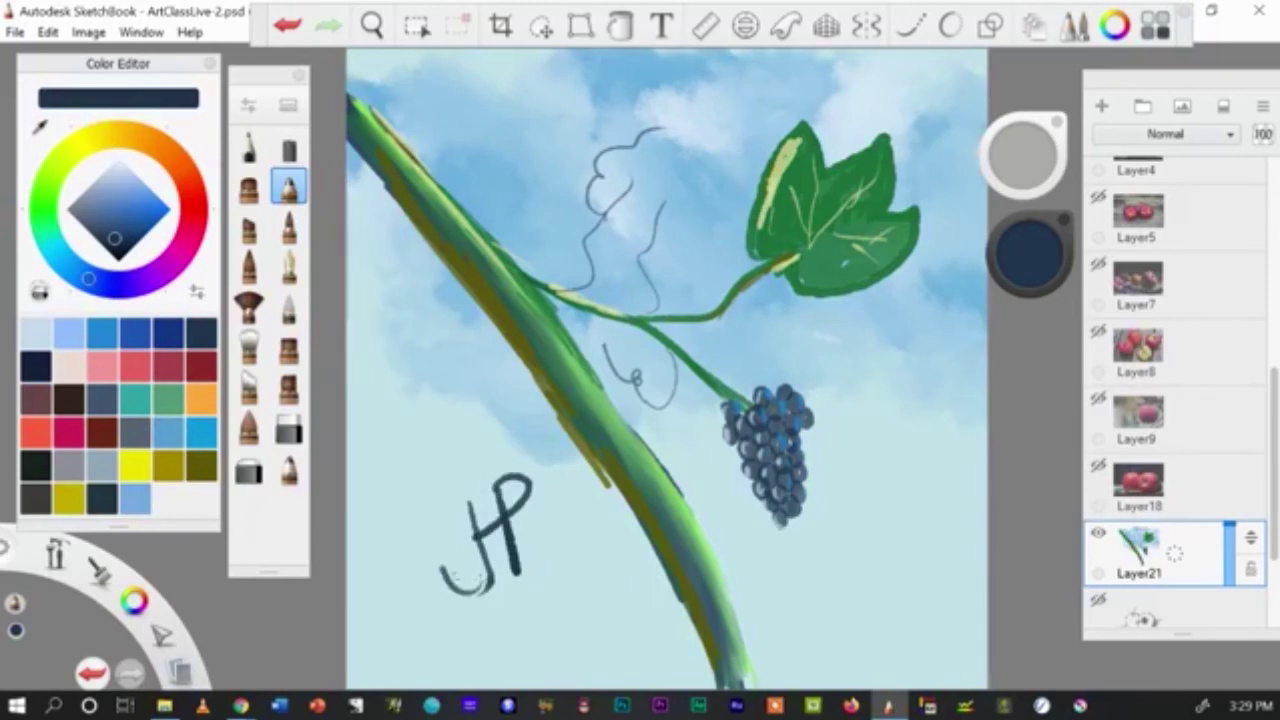